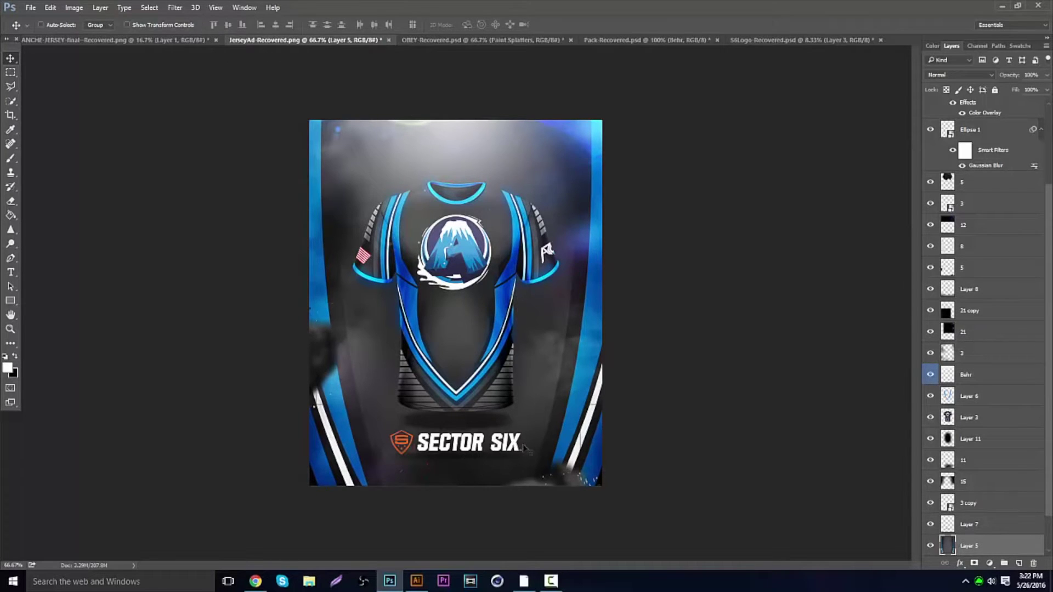
Step: Create a new blank document 800 pixels wide and 1000 pixels high
click(30, 8)
click(37, 21)
double_click(473, 187)
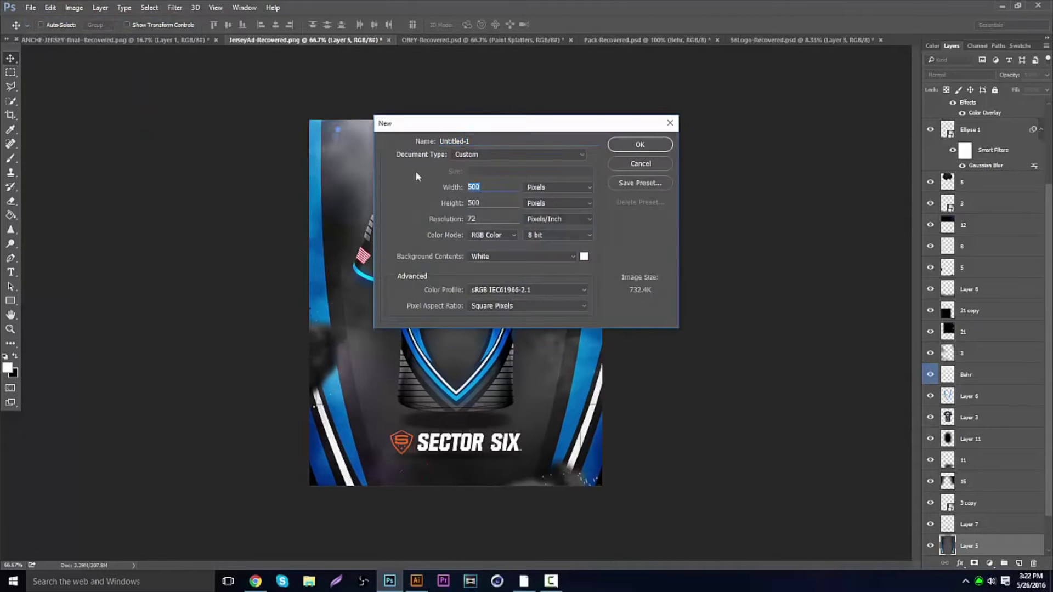
text(800)
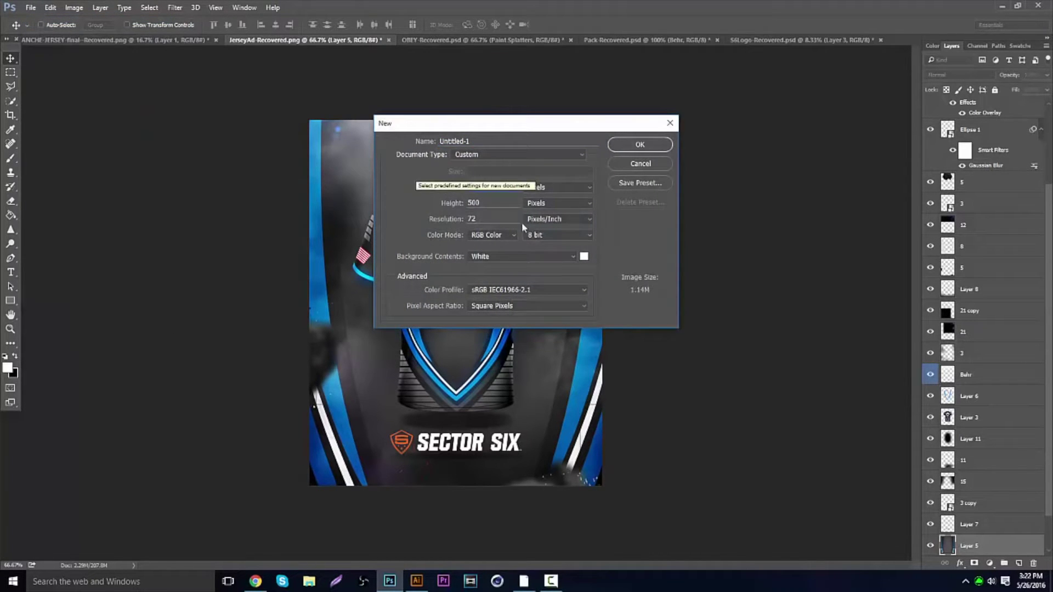
double_click(508, 198)
text(1000)
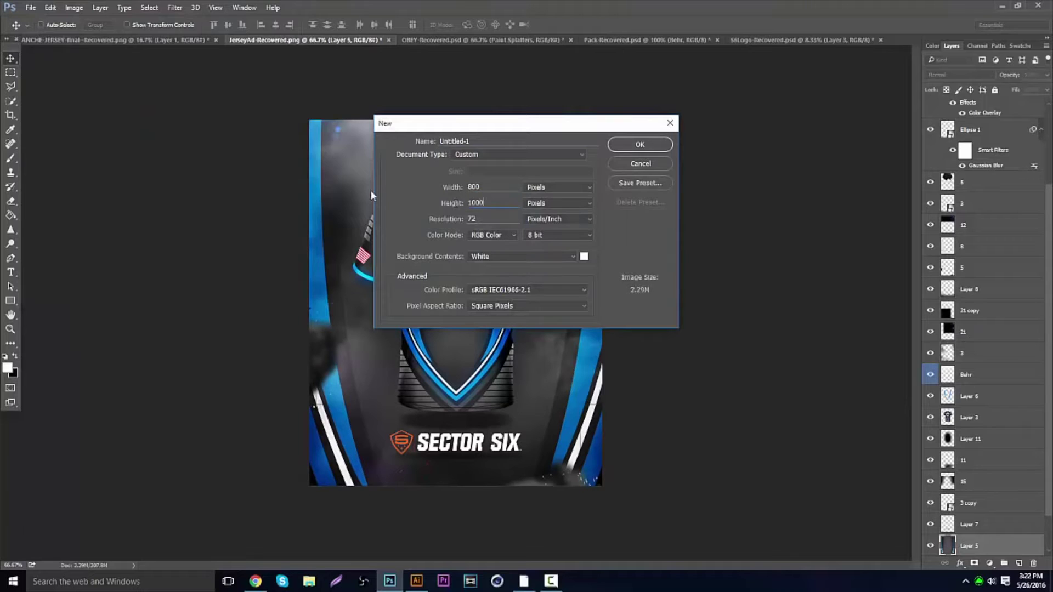
key(Return)
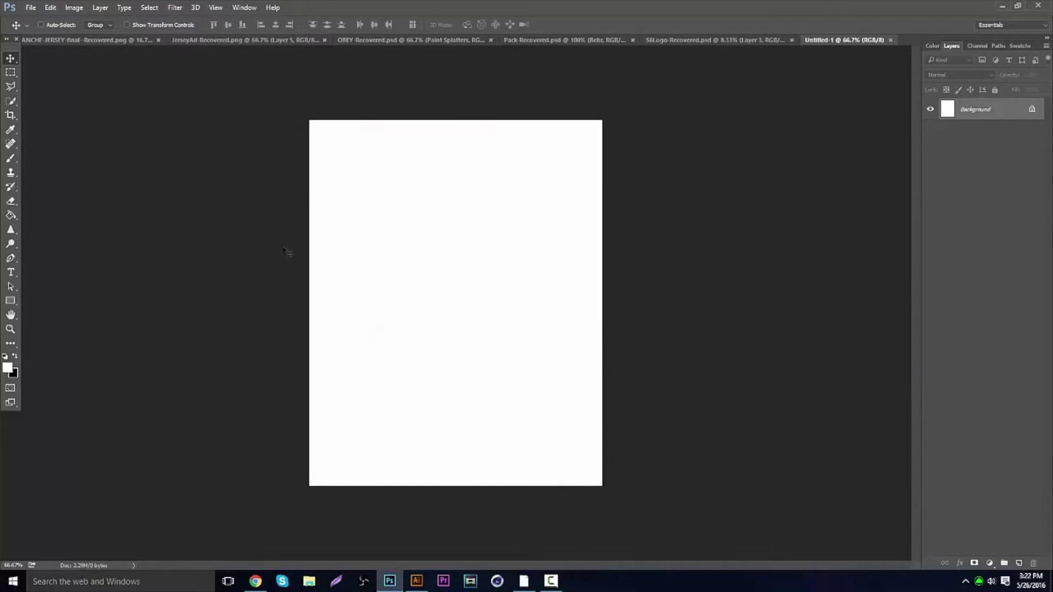
Step: Fill the new document's white background with black
click(10, 329)
drag(405, 270, 434, 293)
key(ctrl+BackSpace)
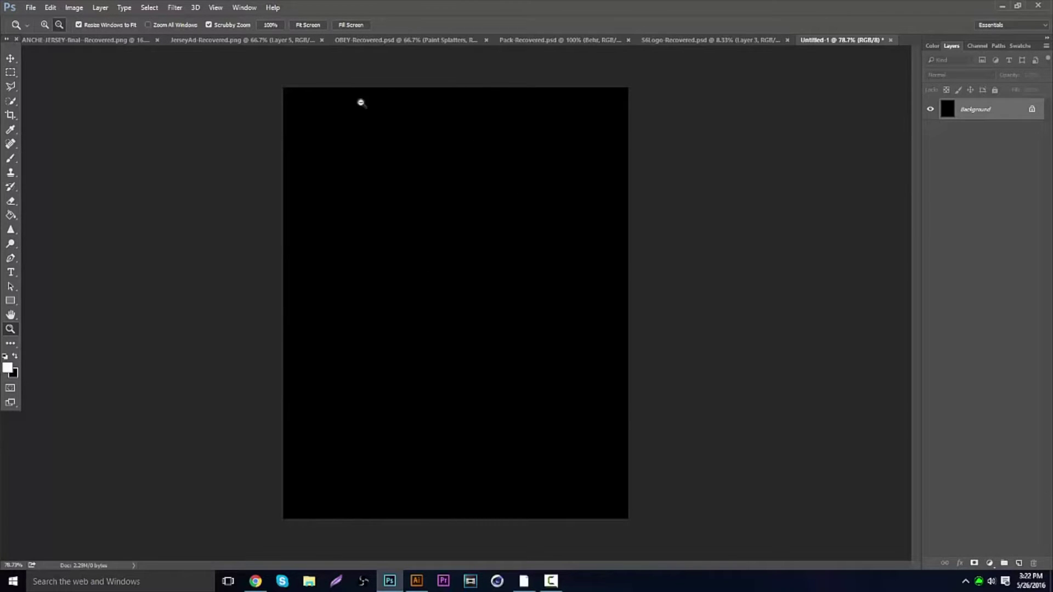
Step: Copy the front jersey layer from the JERSEY-final-Recovered document into the new document
click(114, 43)
click(9, 61)
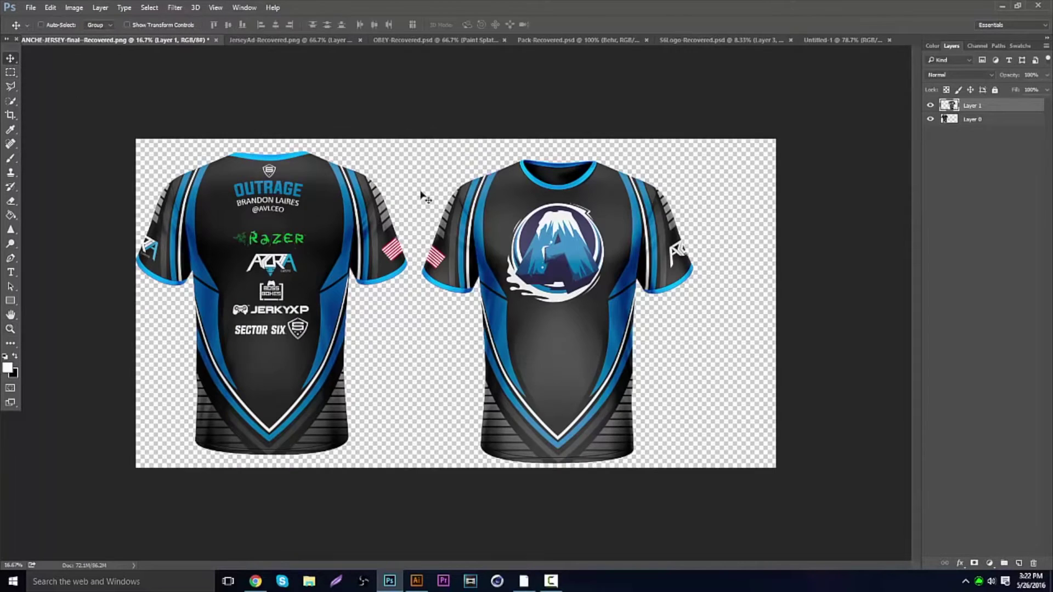
drag(425, 190, 416, 185)
drag(556, 204, 823, 40)
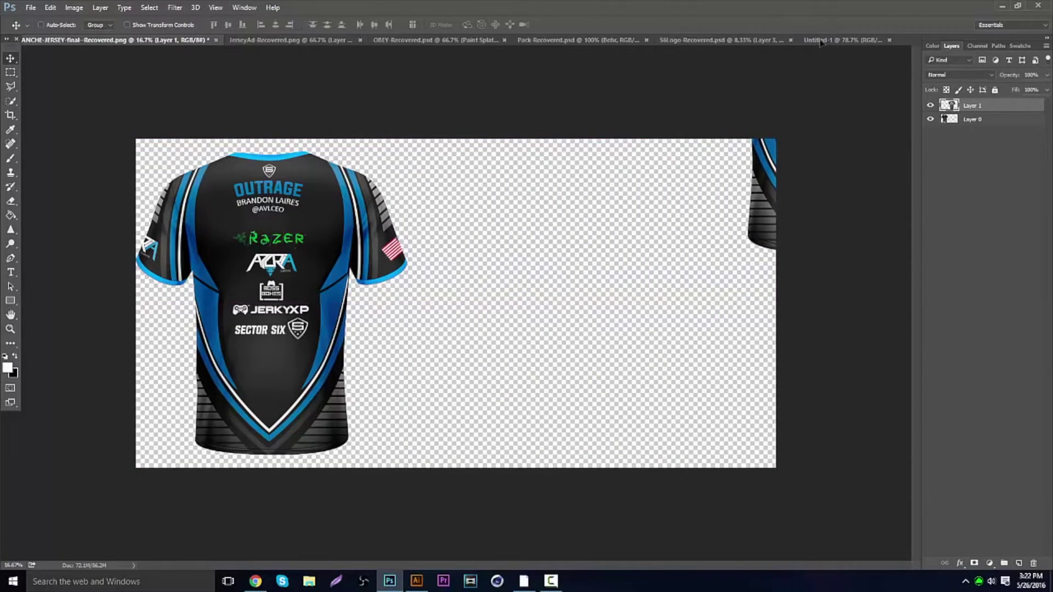
drag(820, 41, 719, 124)
drag(739, 198, 239, 333)
Step: Narrow the oversized jersey layer to about 65% width and centre it so its blue stripes frame both sides of the canvas
click(10, 329)
drag(418, 310, 496, 276)
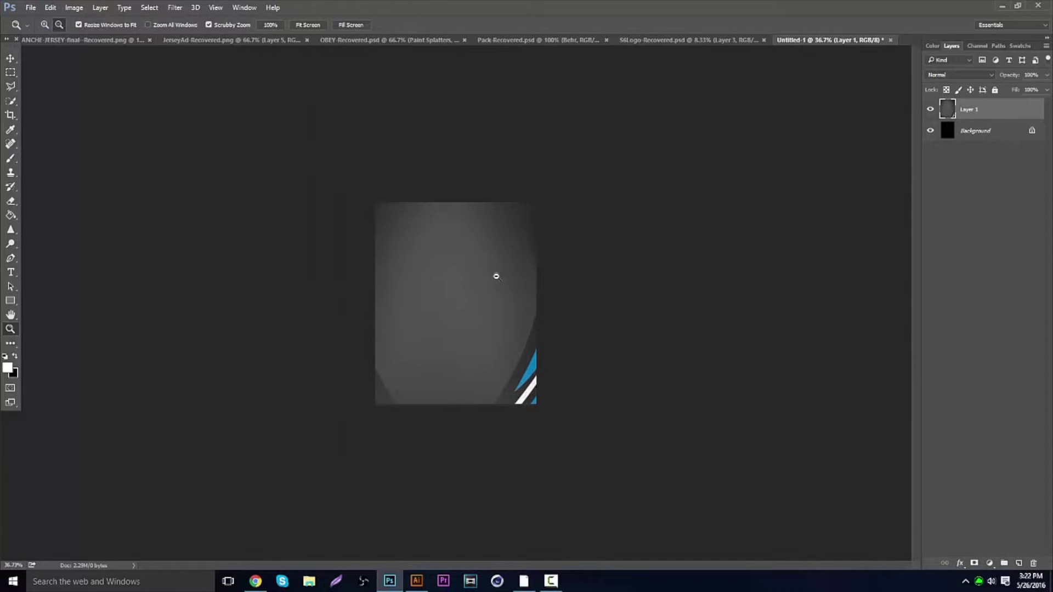
click(10, 58)
drag(309, 234, 600, 220)
key(ctrl+t)
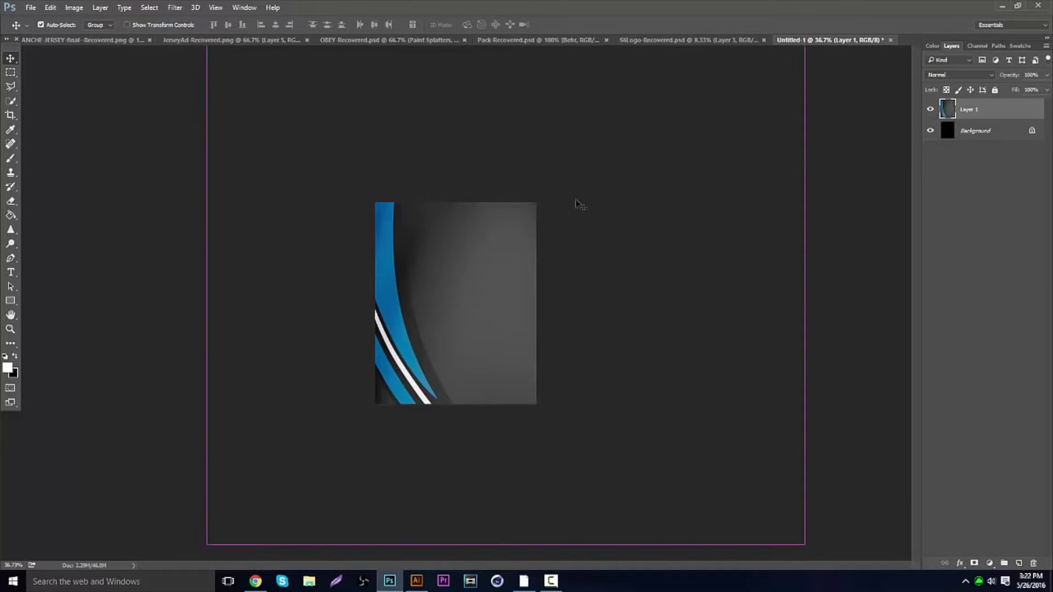
drag(803, 210, 539, 213)
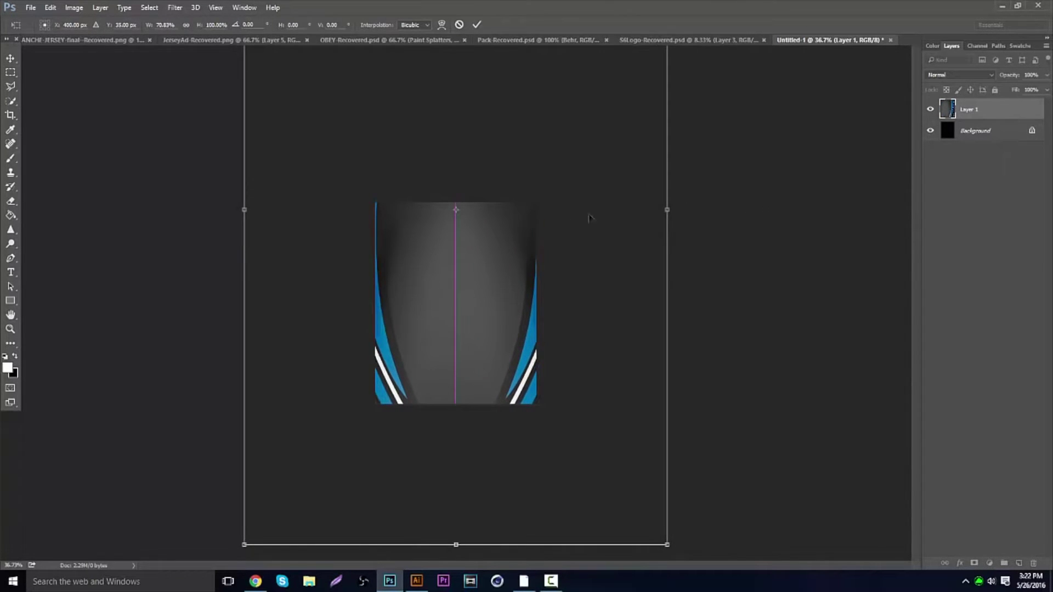
drag(668, 211, 630, 209)
drag(526, 222, 546, 221)
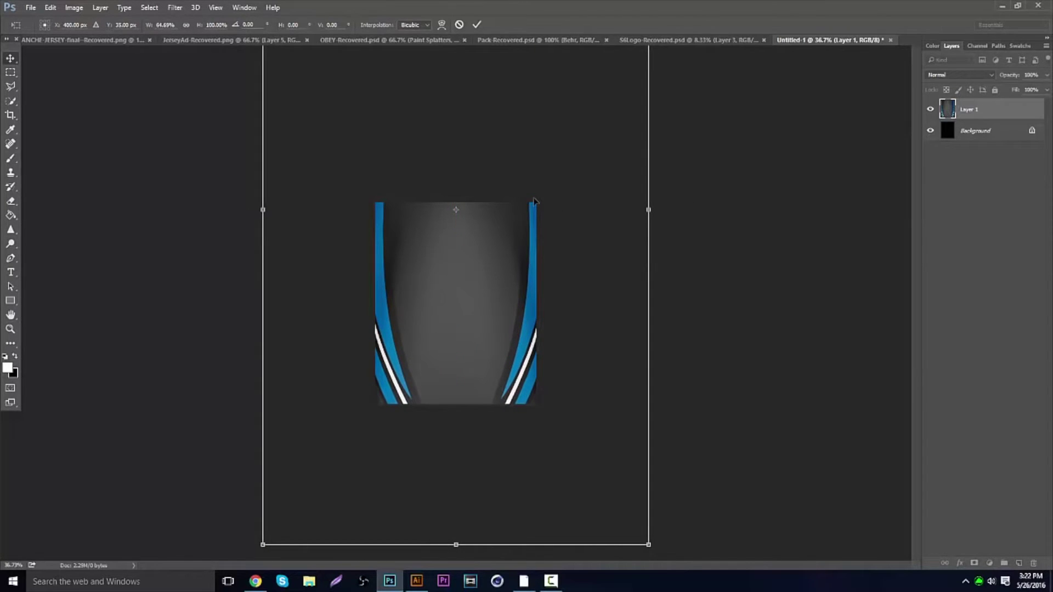
key(Return)
Step: Copy the front jersey from the JERSEY-final-Recovered document into the new document a second time
click(10, 329)
drag(431, 265, 490, 244)
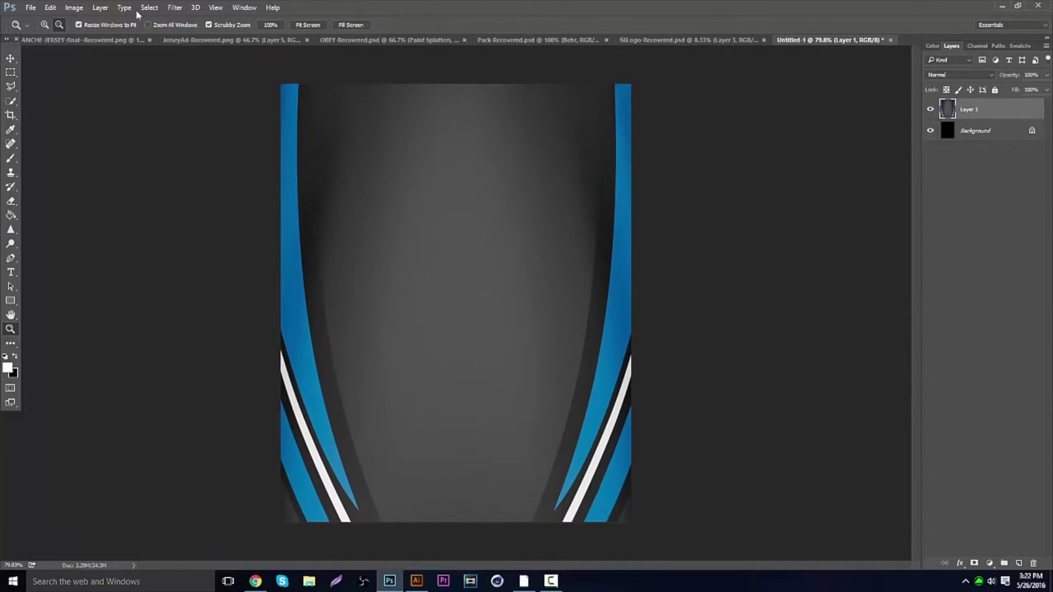
click(73, 40)
click(10, 58)
drag(516, 177, 344, 414)
Step: Scale the second jersey copy down proportionally so it fits whole between the side stripes, centred slightly above the canvas middle
key(ctrl+t)
drag(413, 77, 373, 293)
drag(211, 112, 687, 388)
drag(725, 492, 382, 222)
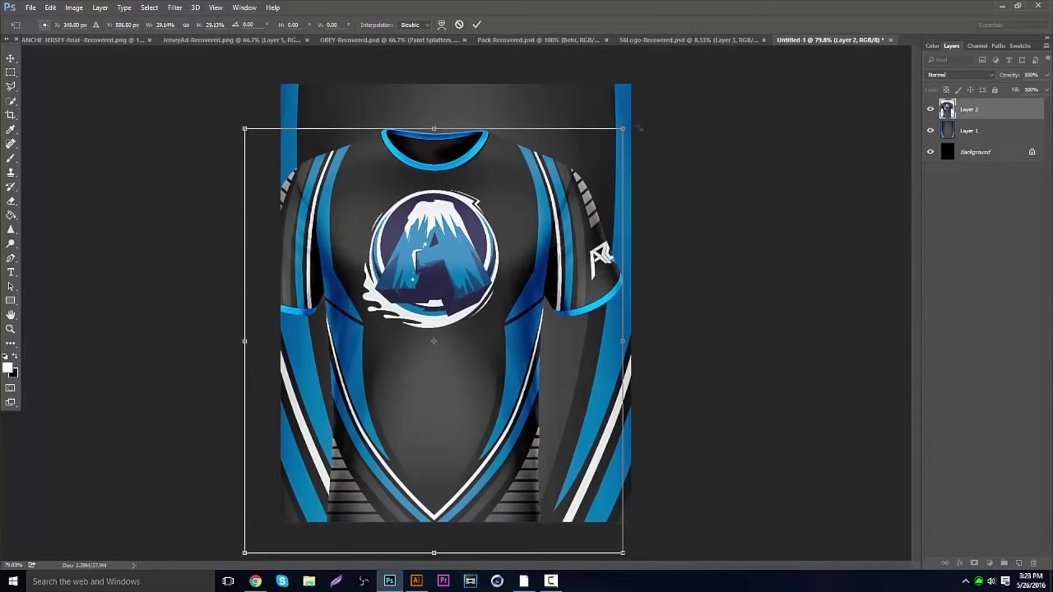
drag(622, 127, 451, 277)
drag(415, 355, 520, 356)
drag(562, 314, 524, 191)
key(Return)
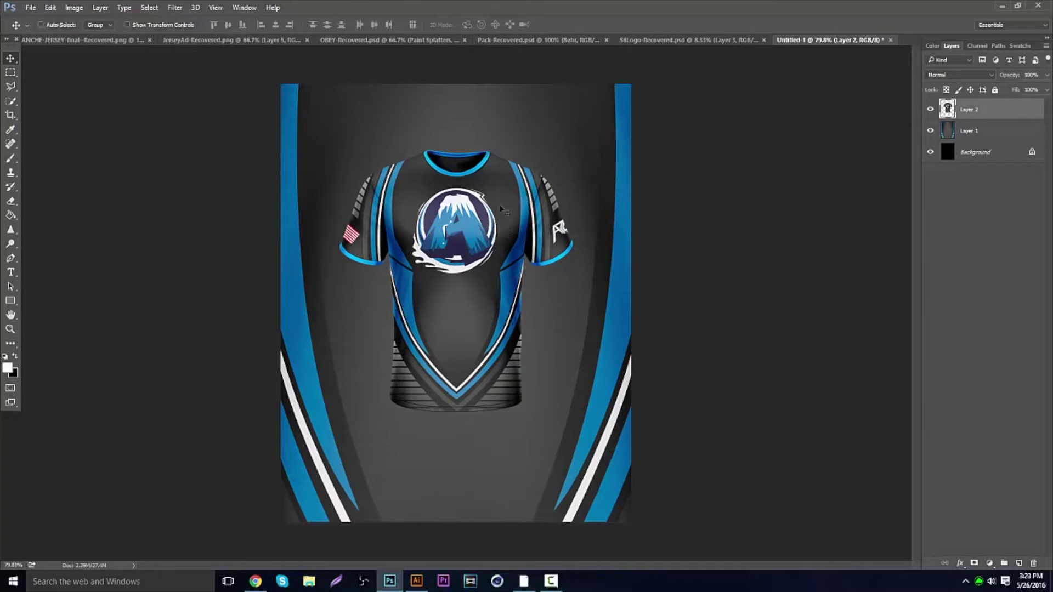
Step: Draw a flat black ellipse about 304 by 48 px on a new layer beneath the jersey and place it just below the hem
click(974, 134)
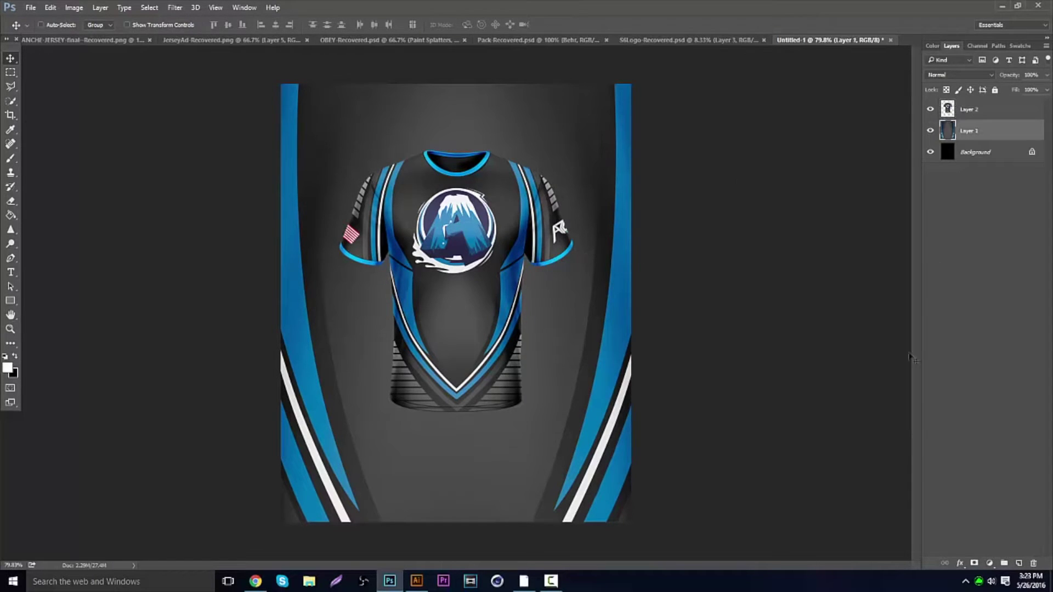
click(1018, 563)
click(10, 329)
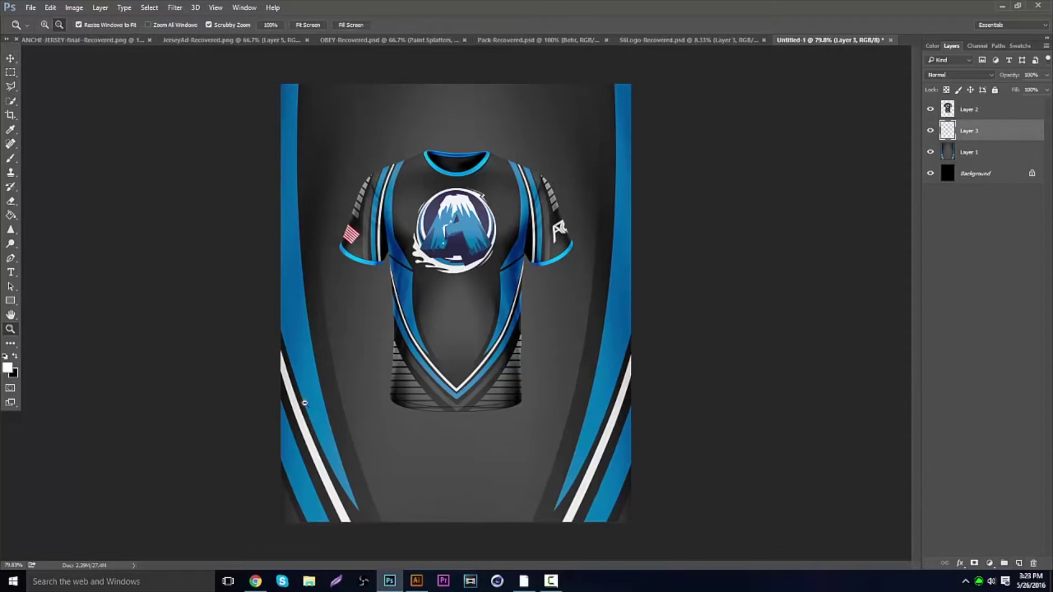
drag(466, 436, 481, 431)
scroll(481, 432, down, 2)
click(10, 301)
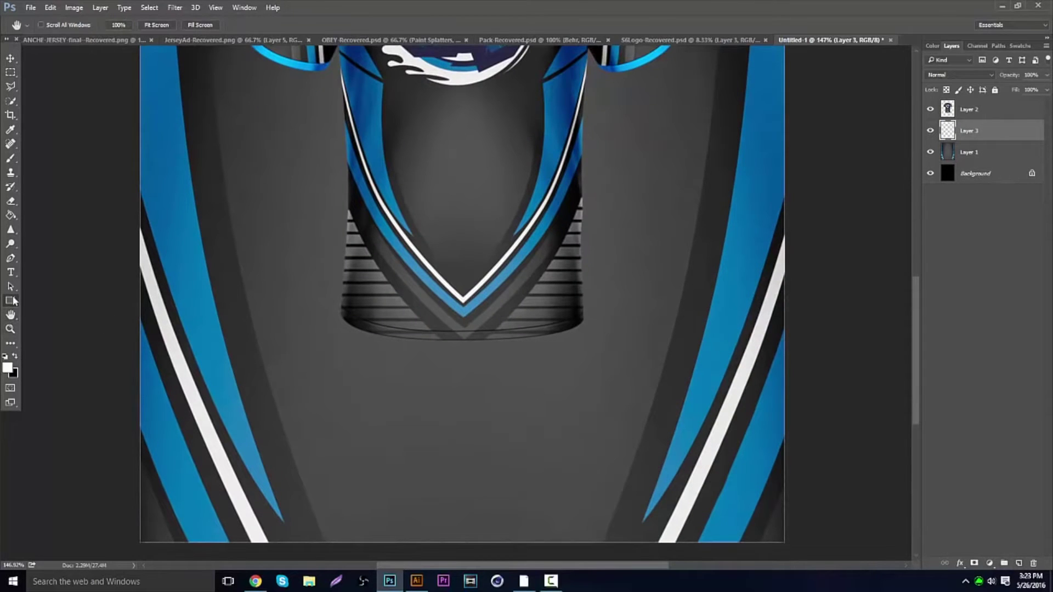
click(54, 320)
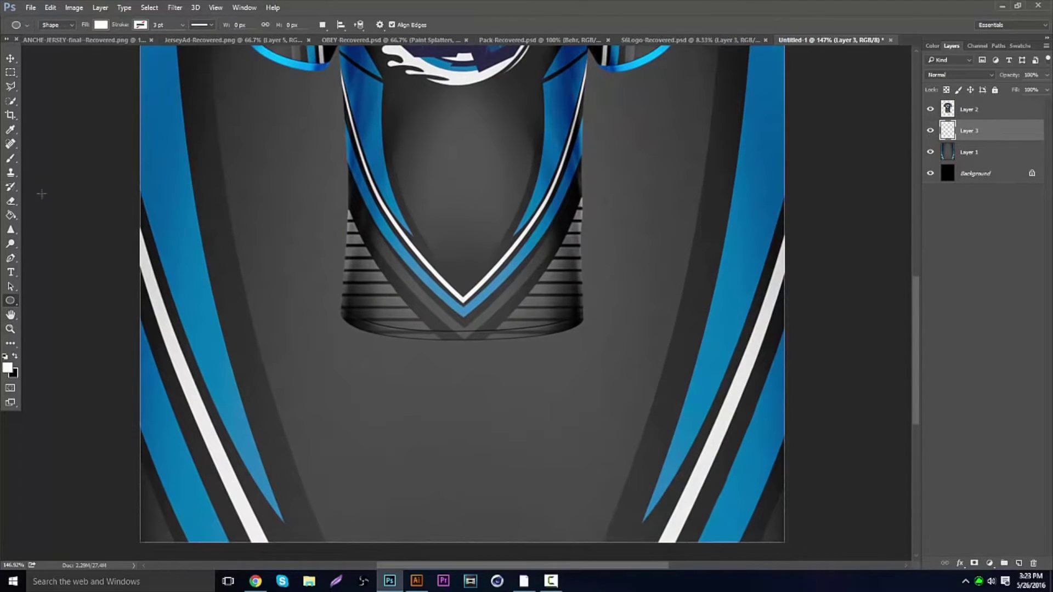
click(15, 357)
drag(338, 312, 585, 352)
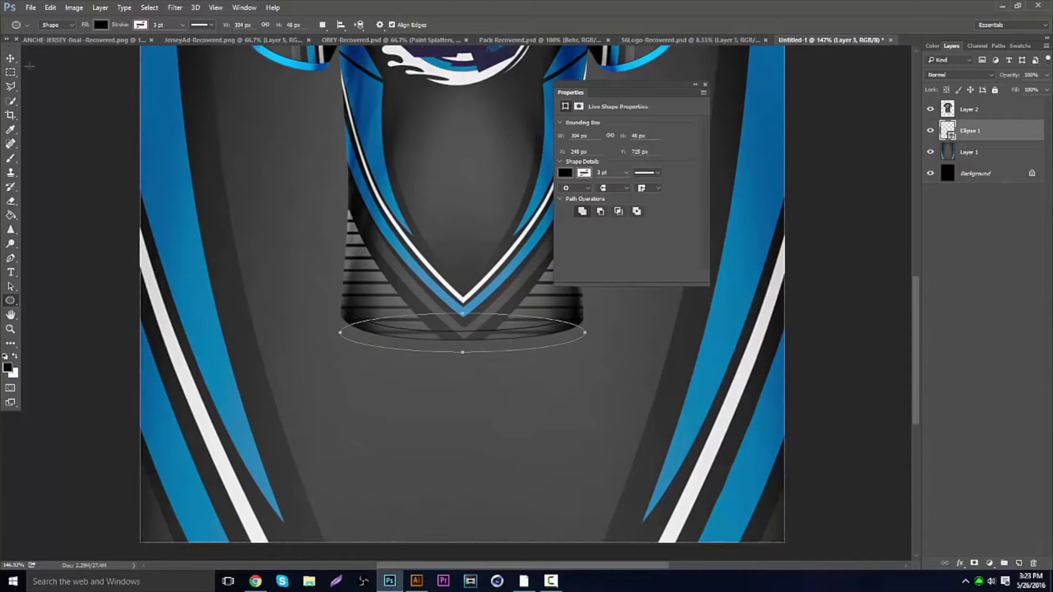
key(v)
drag(426, 219, 439, 248)
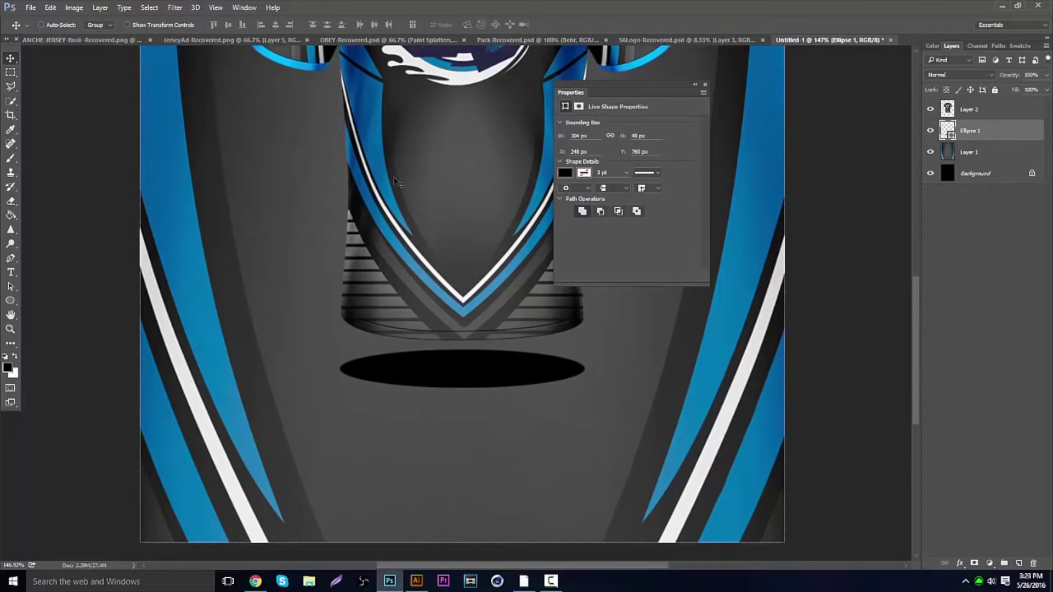
Step: Convert the ellipse to a smart object and apply a Gaussian Blur with a 6.2-pixel radius
click(175, 7)
mouse_move(299, 128)
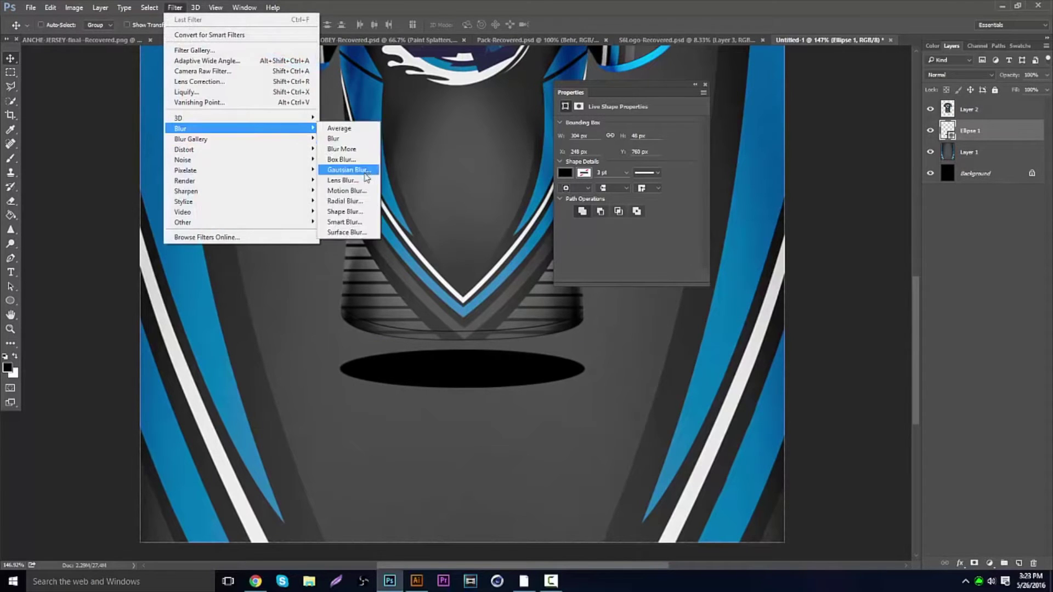
click(366, 171)
click(531, 223)
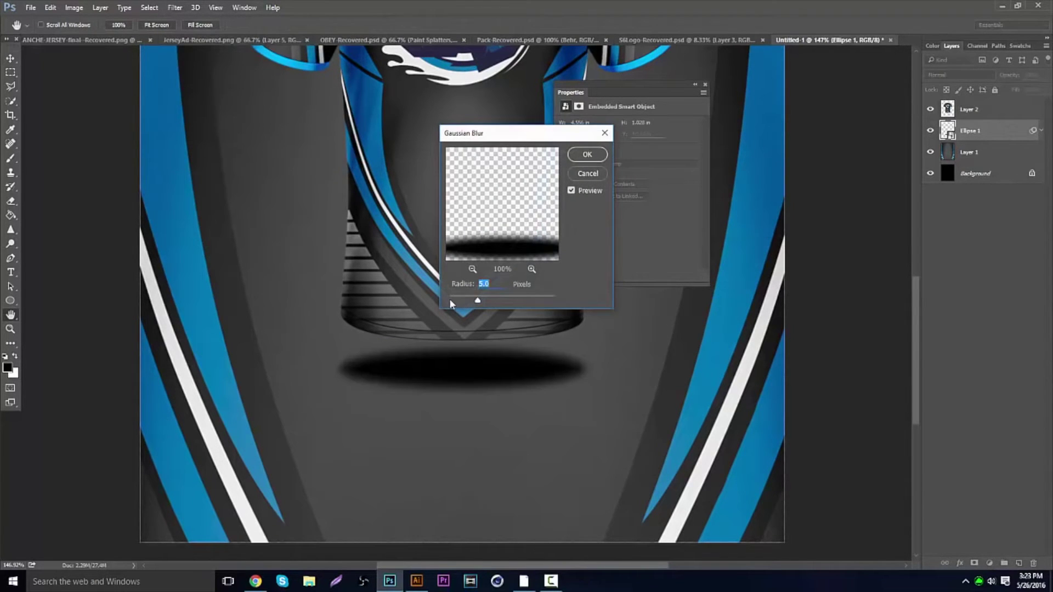
drag(478, 299, 486, 300)
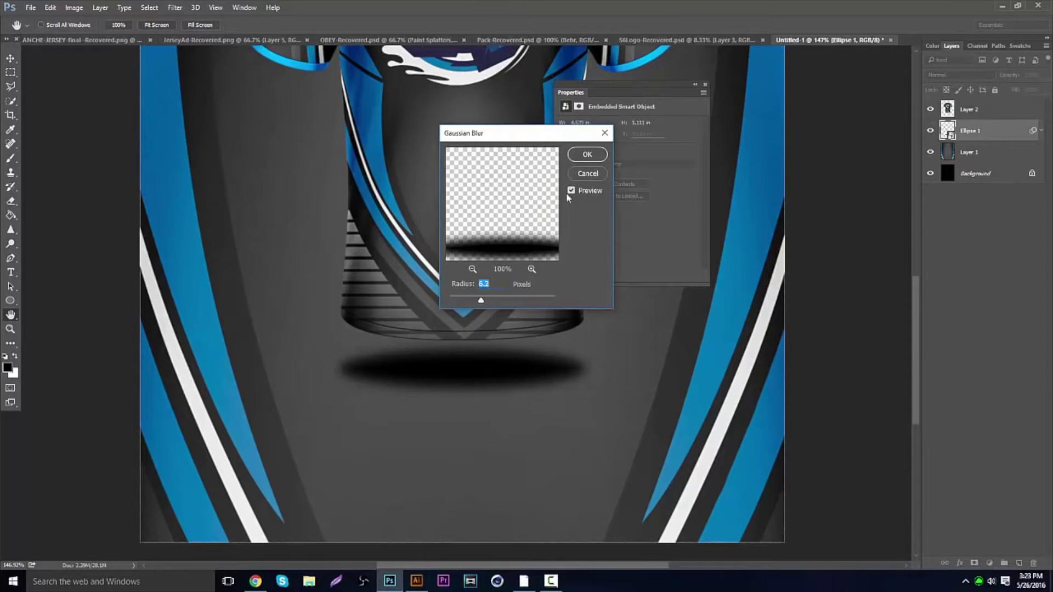
click(587, 155)
Step: Apply a Median noise filter with a 7-pixel radius to the blurred ellipse
click(174, 7)
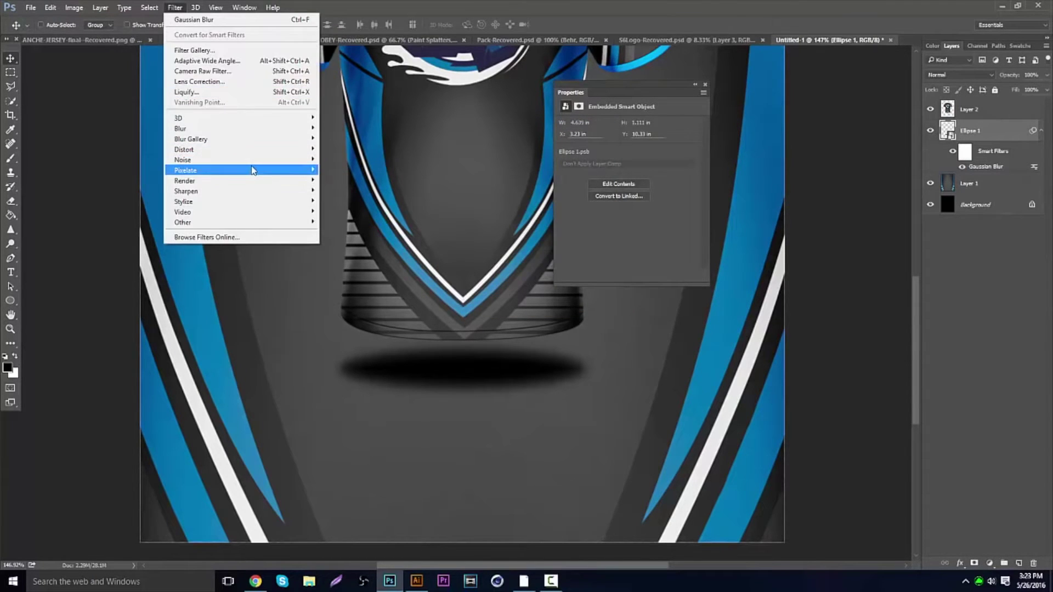
mouse_move(251, 166)
click(346, 190)
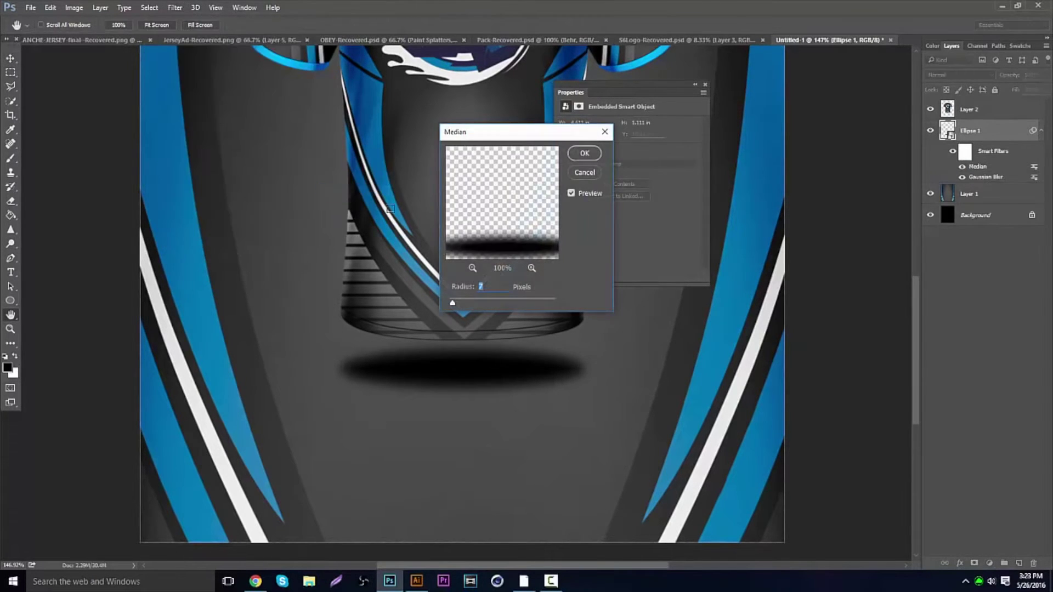
click(590, 159)
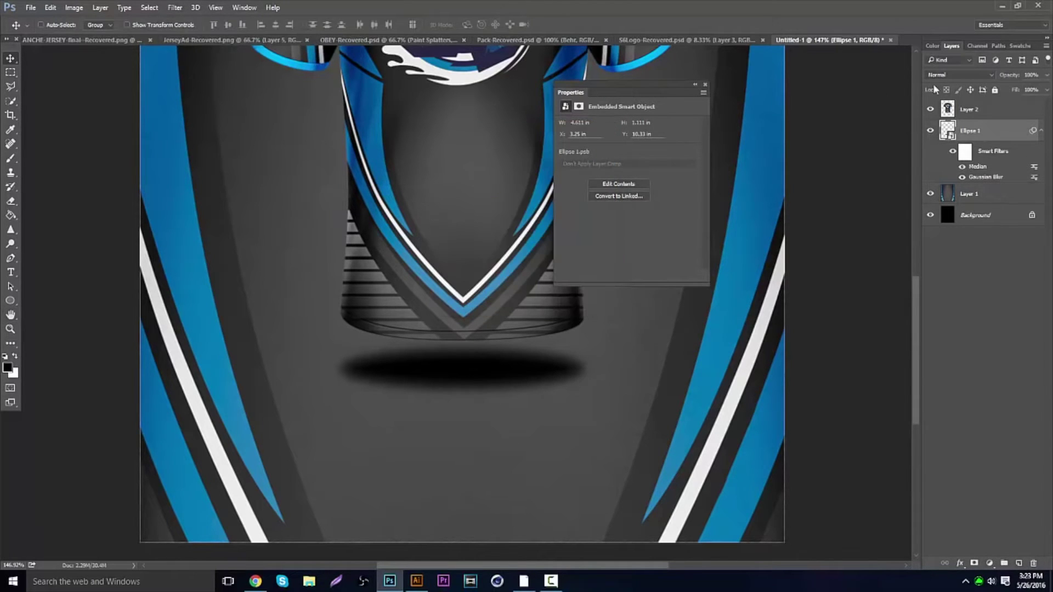
Step: Lower the ellipse shadow's opacity to 40% and move it slightly up toward the jersey's hem
click(705, 85)
drag(1046, 75, 1006, 91)
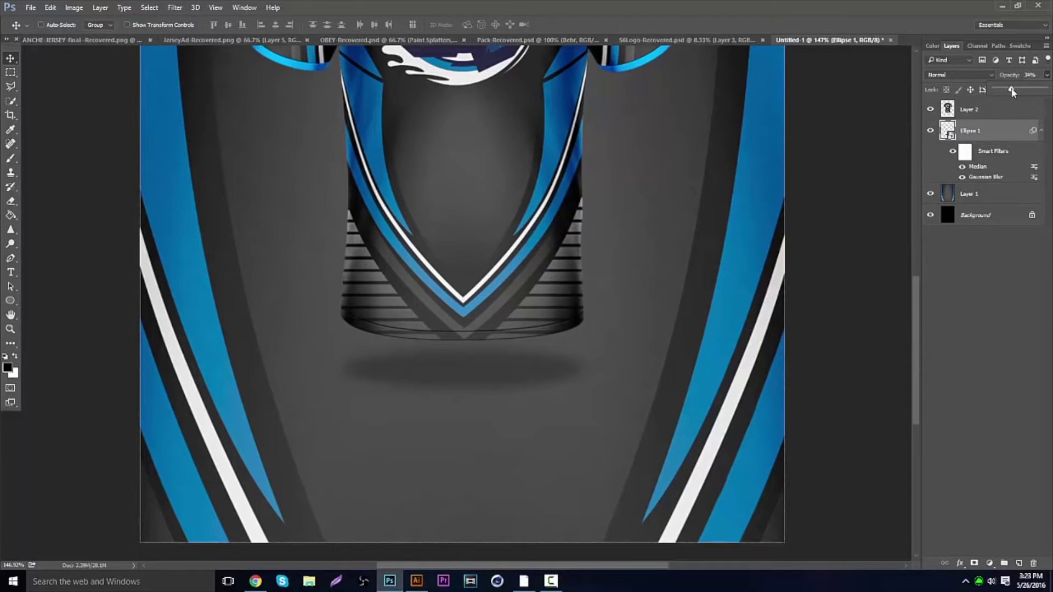
click(13, 331)
drag(351, 298, 396, 299)
mouse_move(485, 301)
mouse_down()
mouse_move(478, 306)
mouse_move(497, 318)
mouse_up()
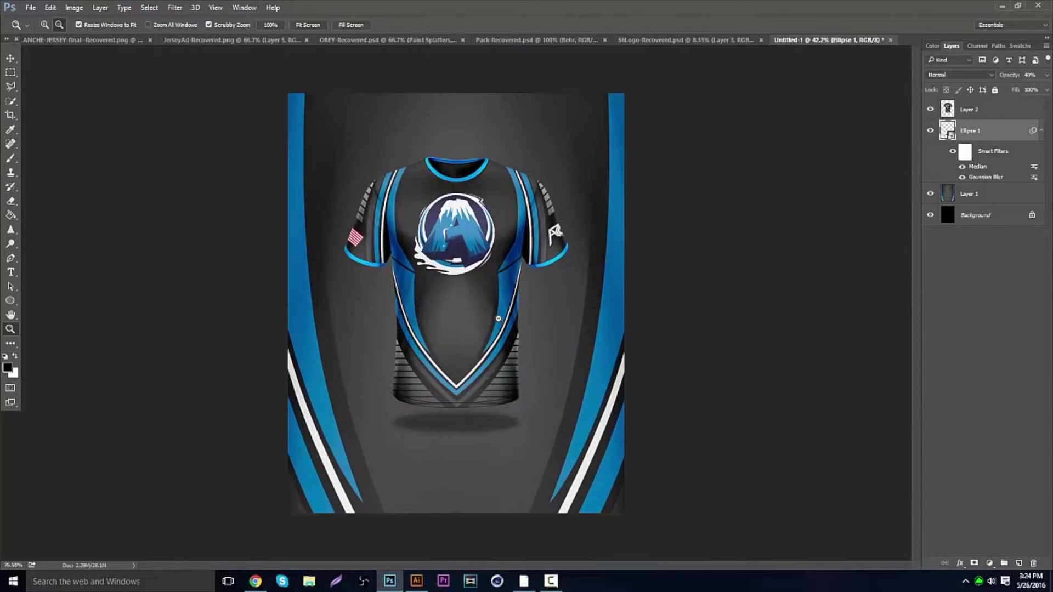
click(11, 58)
drag(287, 189, 285, 180)
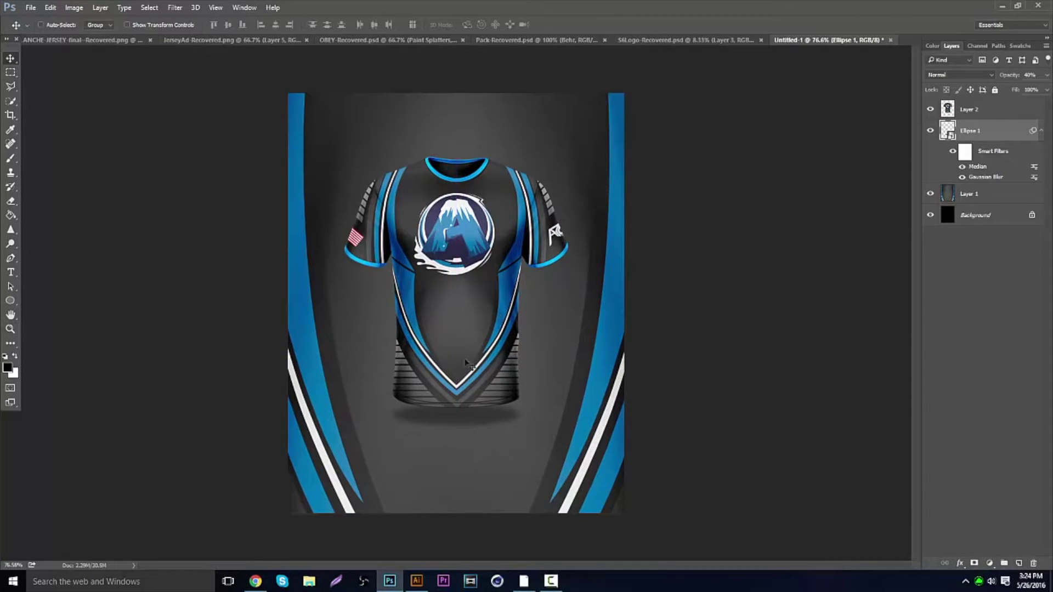
Step: Check the finished JerseyAd design, then add a layer above the ellipse with a black-to-transparent linear gradient darkening the canvas bottom
click(177, 39)
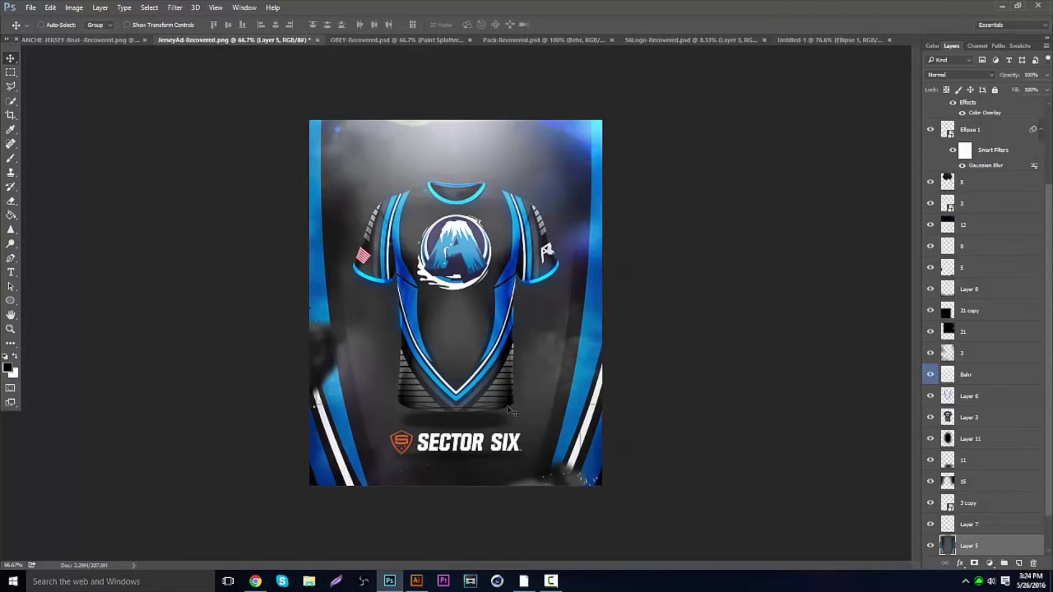
click(779, 40)
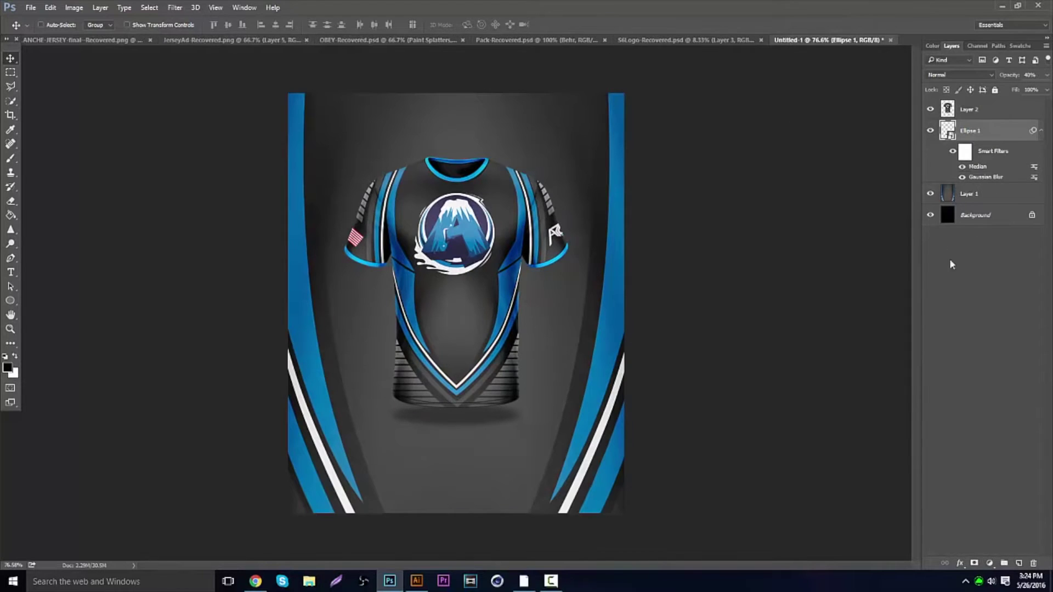
click(1018, 563)
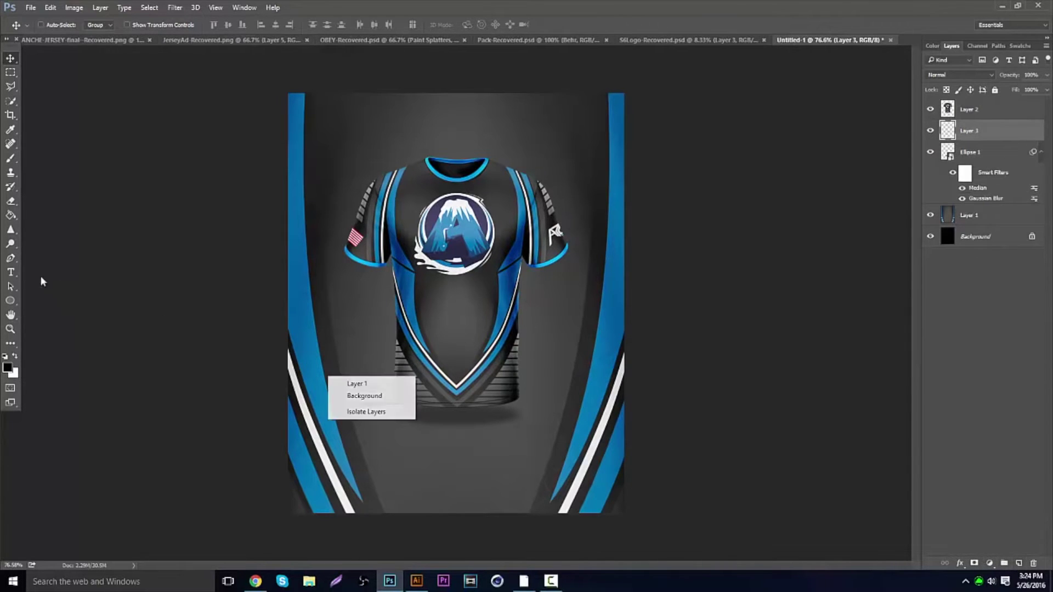
drag(11, 215, 40, 220)
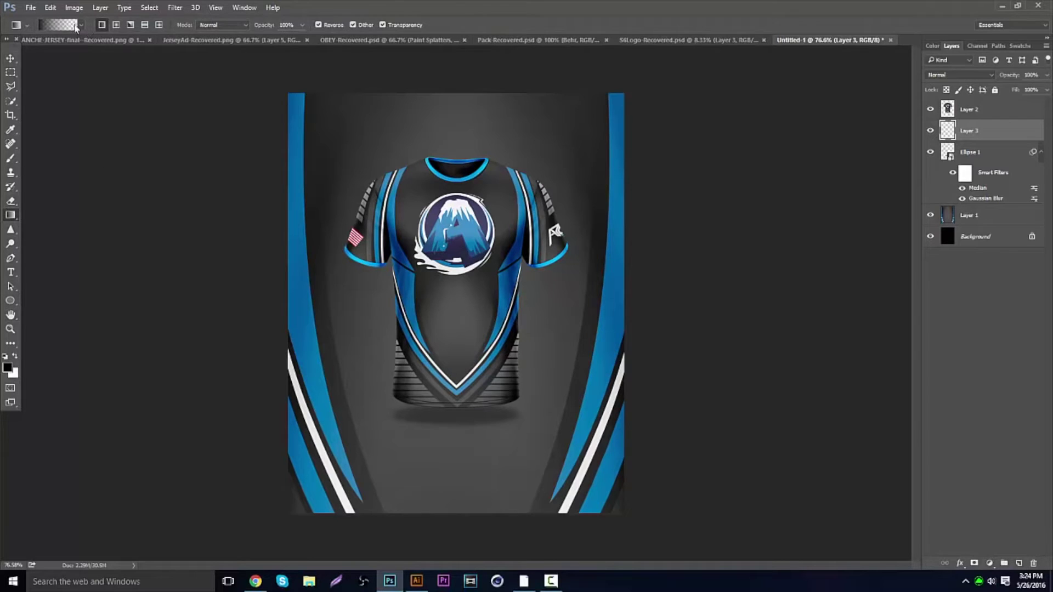
drag(457, 89, 456, 452)
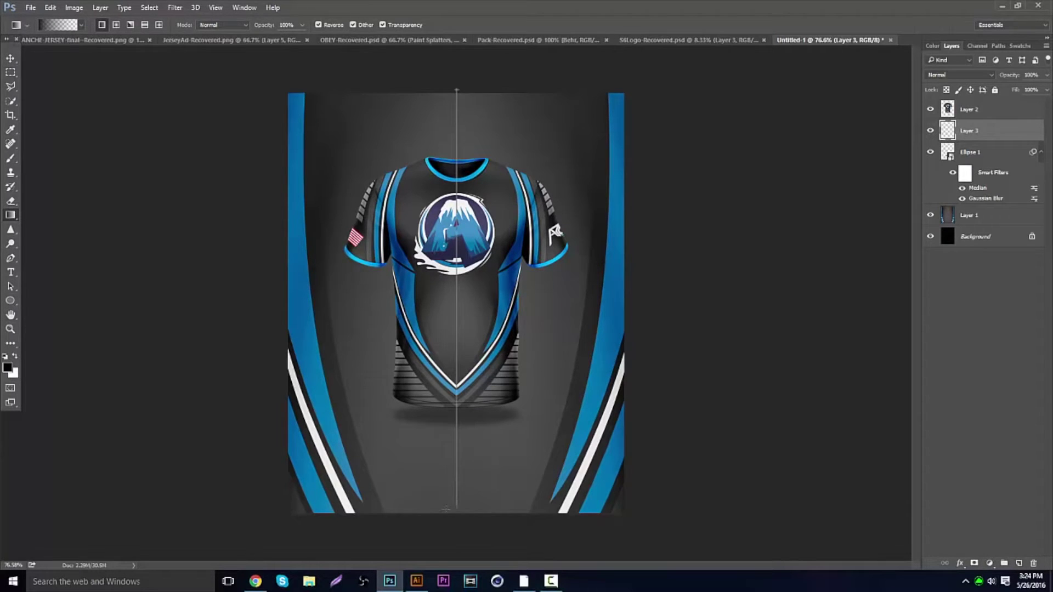
drag(446, 509, 447, 509)
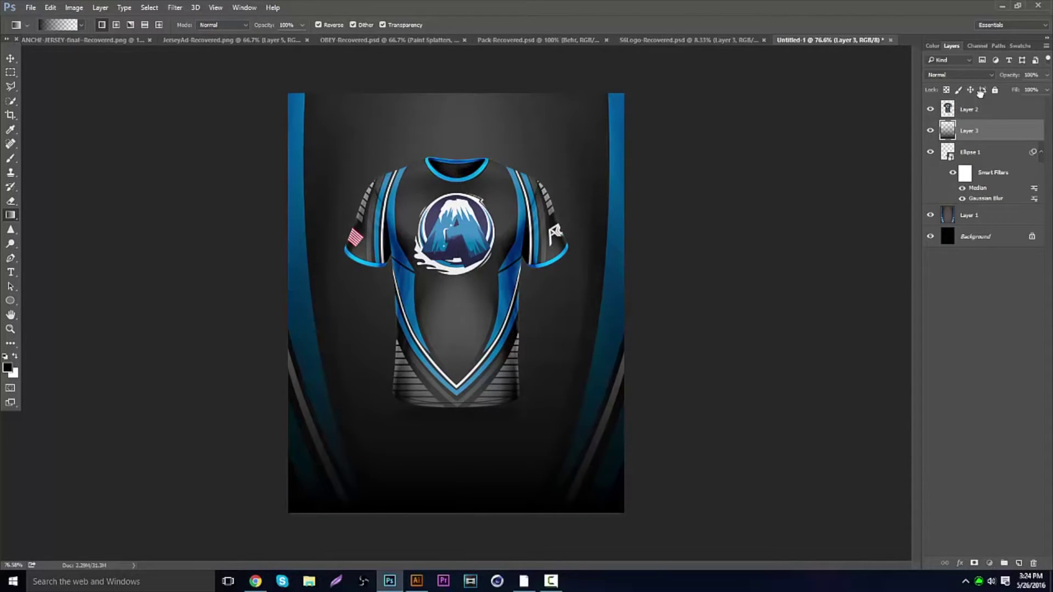
Step: Move the gradient layer above the jersey layer and try the Screen, Soft Light and Overlay blend modes on it
click(960, 75)
click(950, 150)
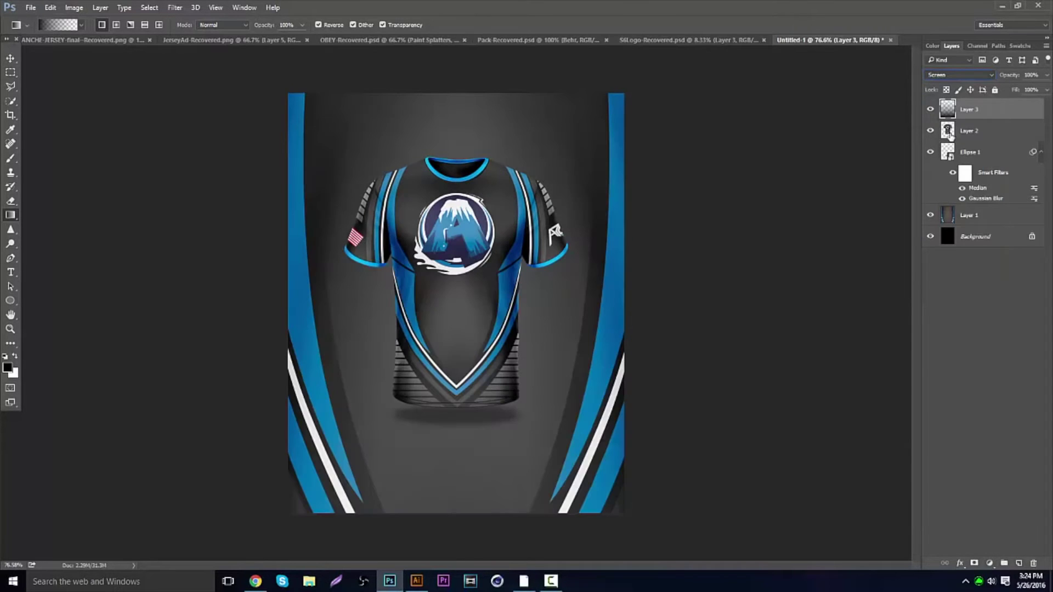
click(960, 75)
click(943, 186)
click(965, 75)
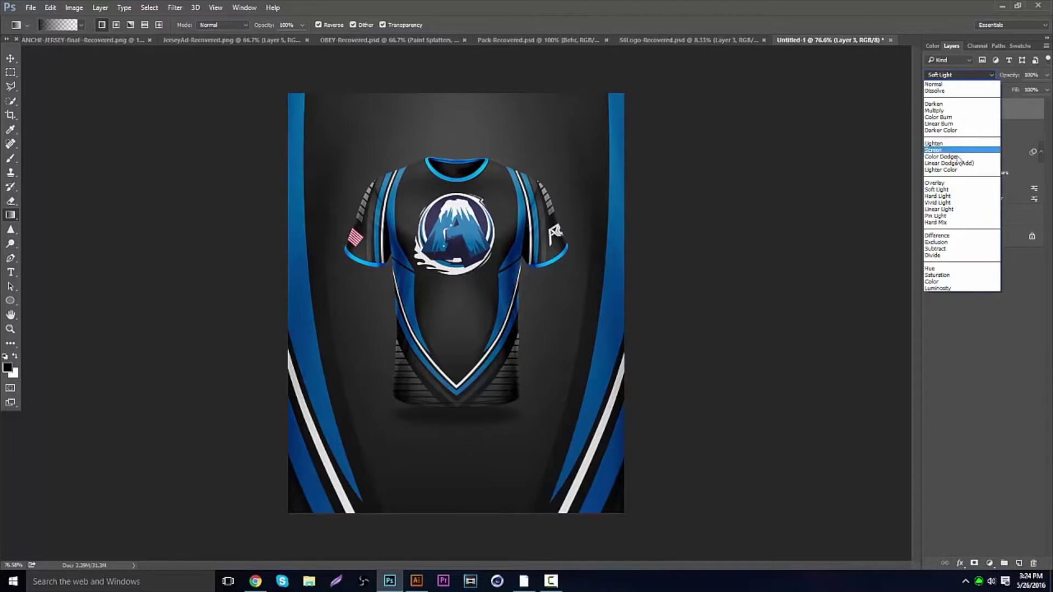
click(936, 182)
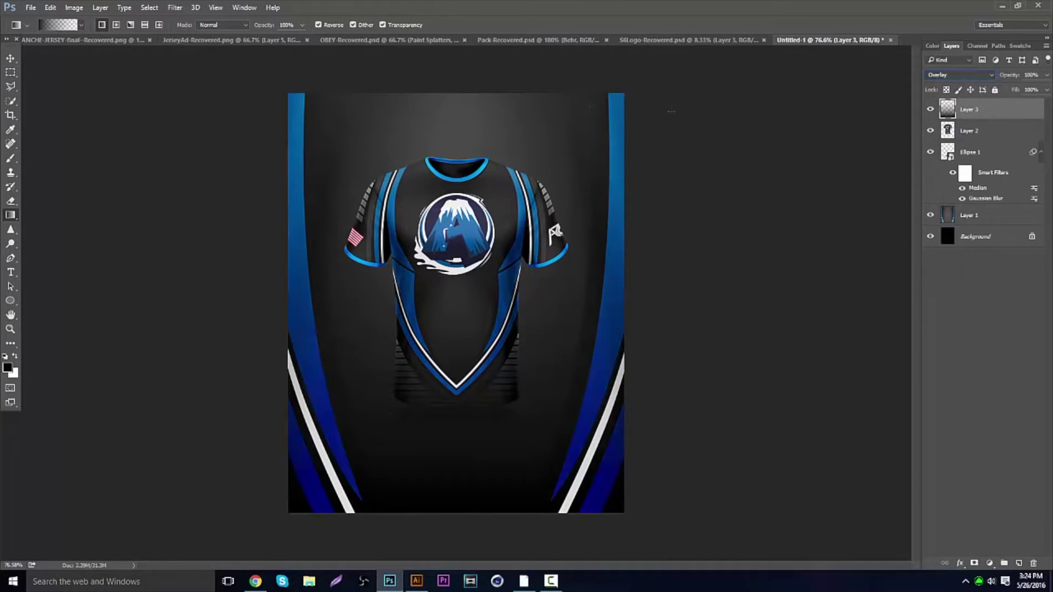
Step: Try the Linear Burn, Multiply, Lighten and Linear Dodge (Add) blend modes on the gradient layer
click(968, 76)
click(943, 123)
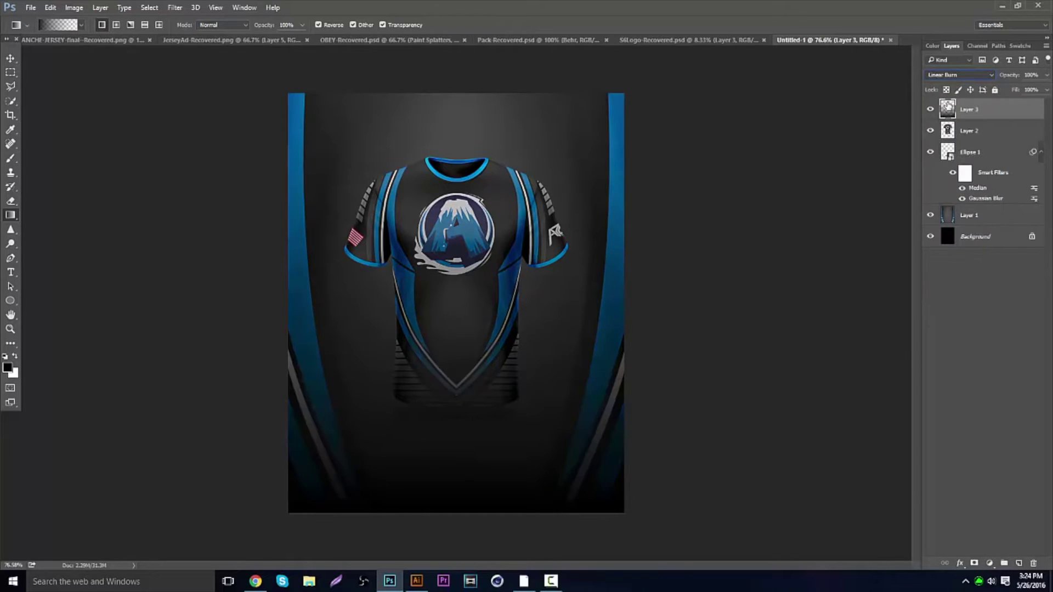
click(957, 75)
click(934, 110)
click(957, 75)
click(951, 144)
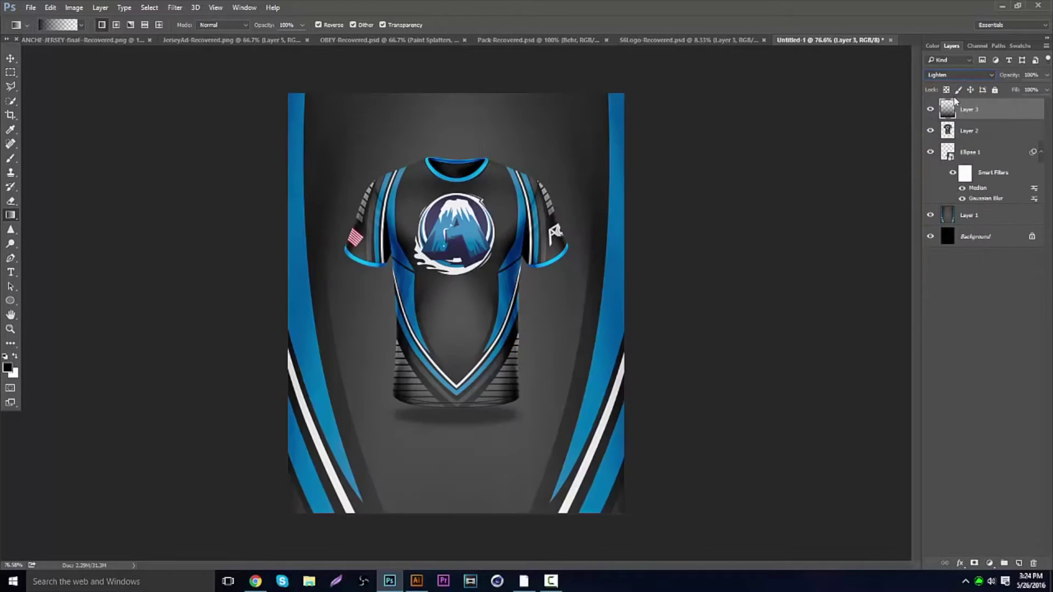
click(956, 76)
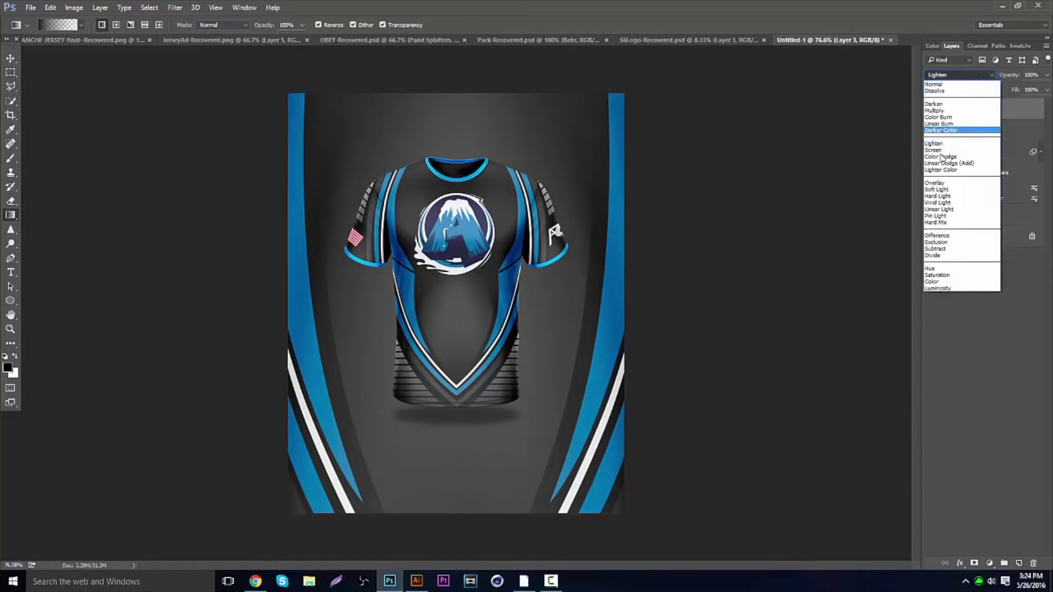
click(952, 164)
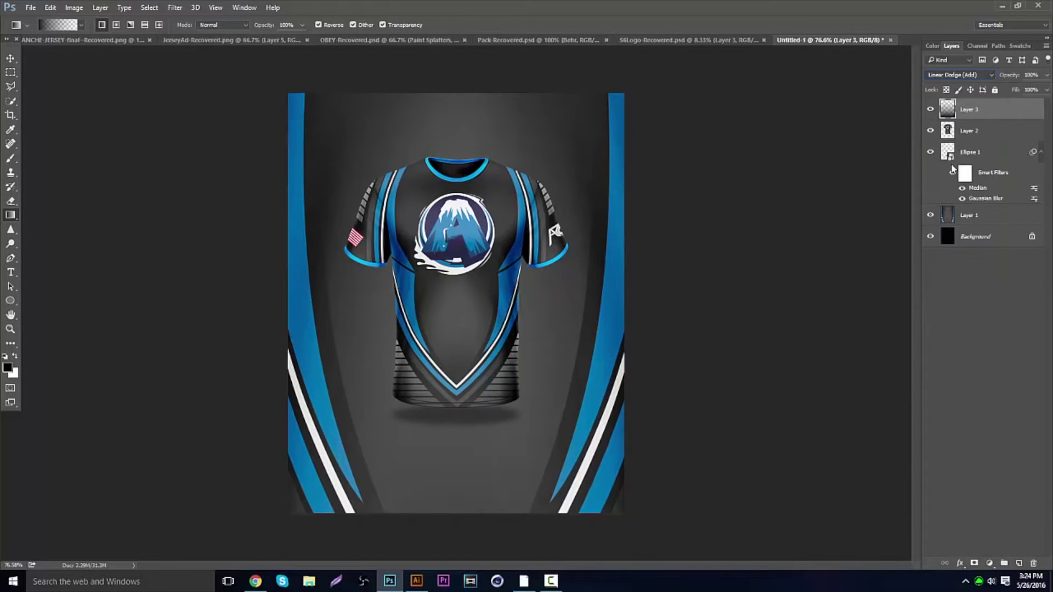
Step: Examine the lighting layers of the JerseyAd document by switching their visibility off and on, and return to the Untitled-1 document
click(173, 39)
scroll(966, 355, down, 2)
scroll(935, 472, up, 1)
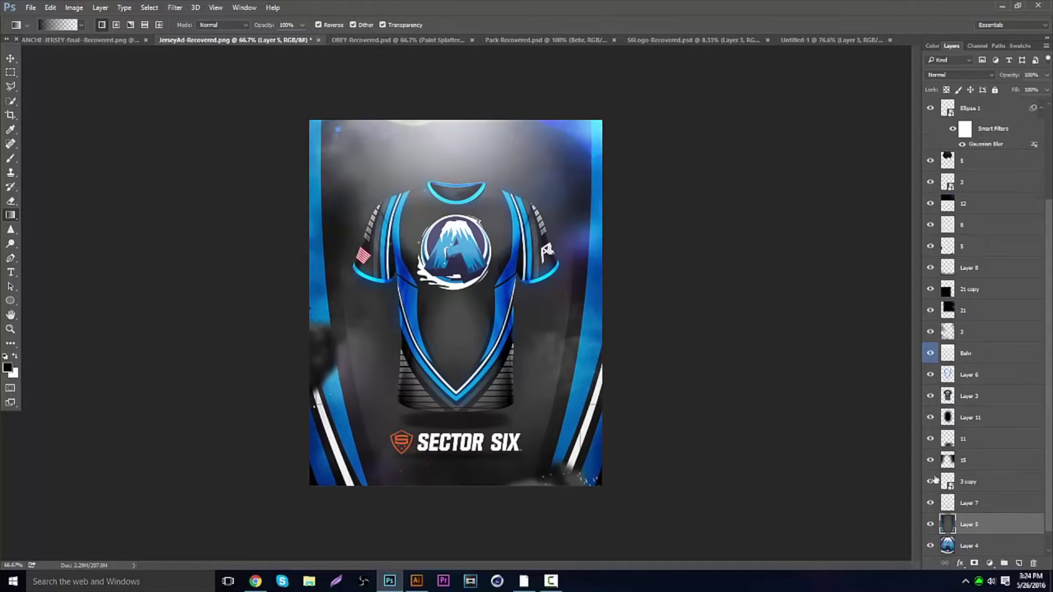
click(930, 332)
click(930, 331)
scroll(947, 329, up, 4)
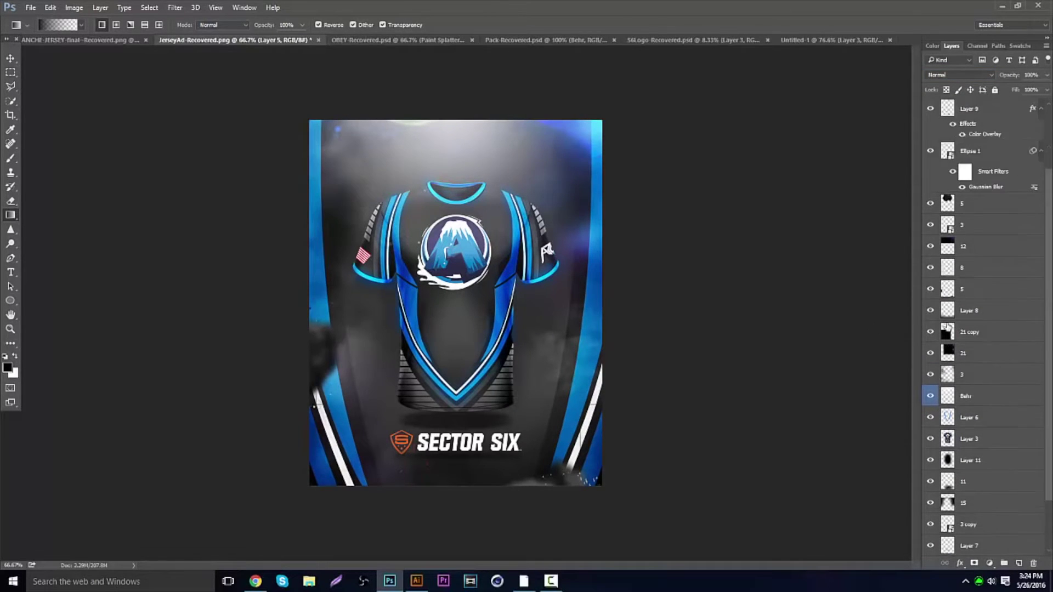
scroll(947, 328, up, 2)
scroll(950, 328, down, 7)
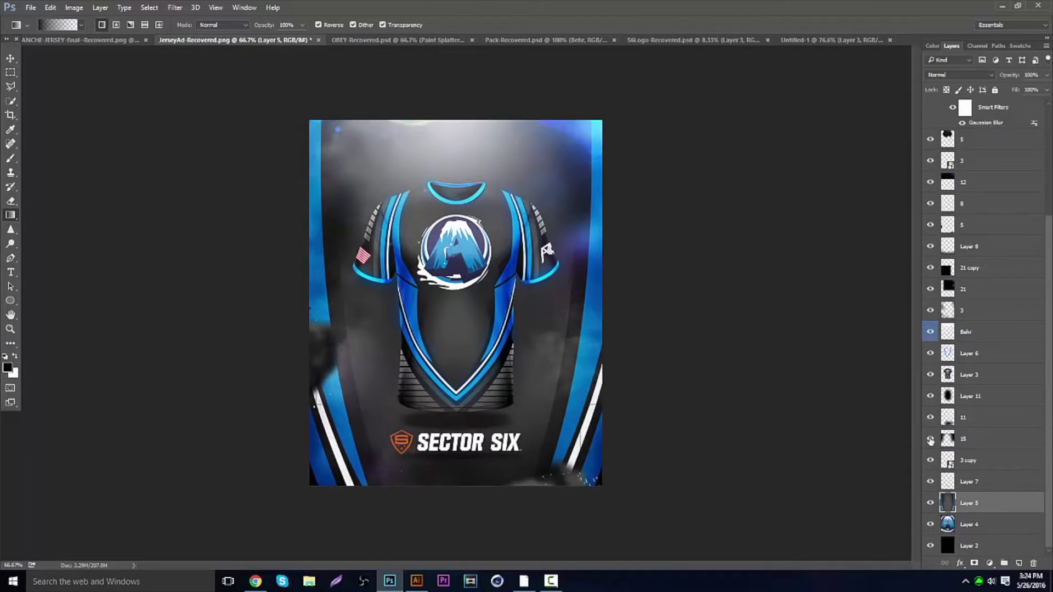
click(930, 331)
click(930, 332)
click(832, 41)
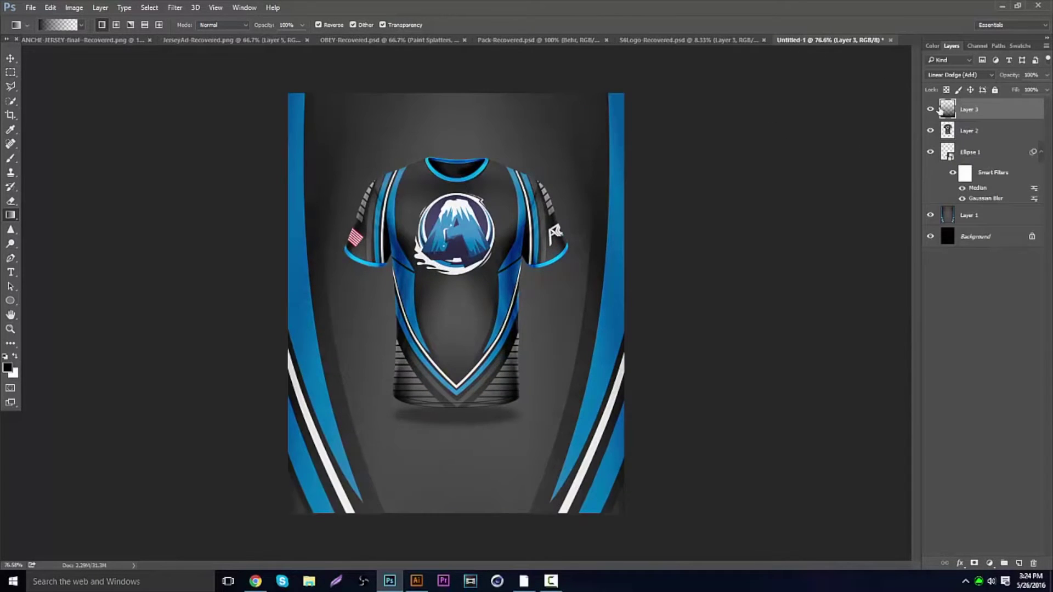
Step: Set the gradient layer's blend mode to Overlay and its opacity to 38%
click(958, 75)
click(964, 169)
click(1047, 76)
drag(1043, 89, 1014, 92)
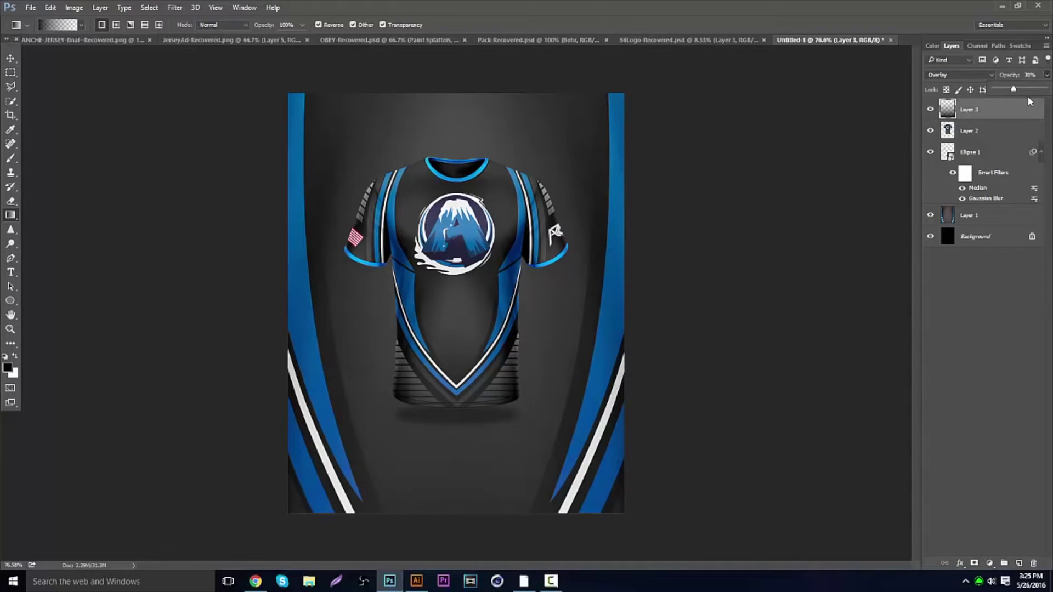
Step: Add a new empty layer directly above the jersey layer, with the jersey enlarged in view
click(995, 129)
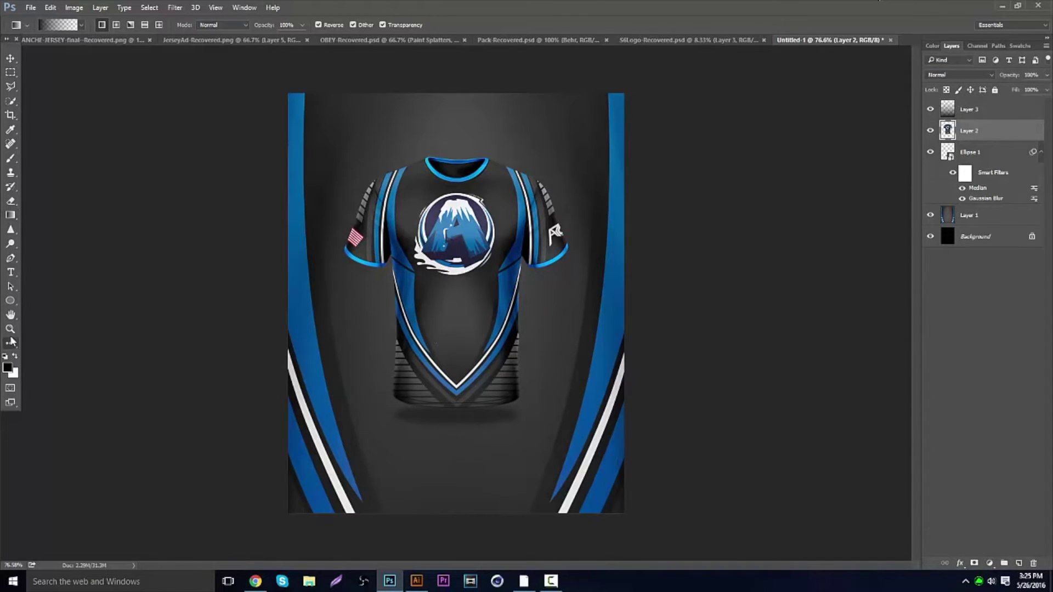
click(11, 329)
drag(442, 380, 412, 377)
drag(479, 279, 506, 349)
click(1017, 564)
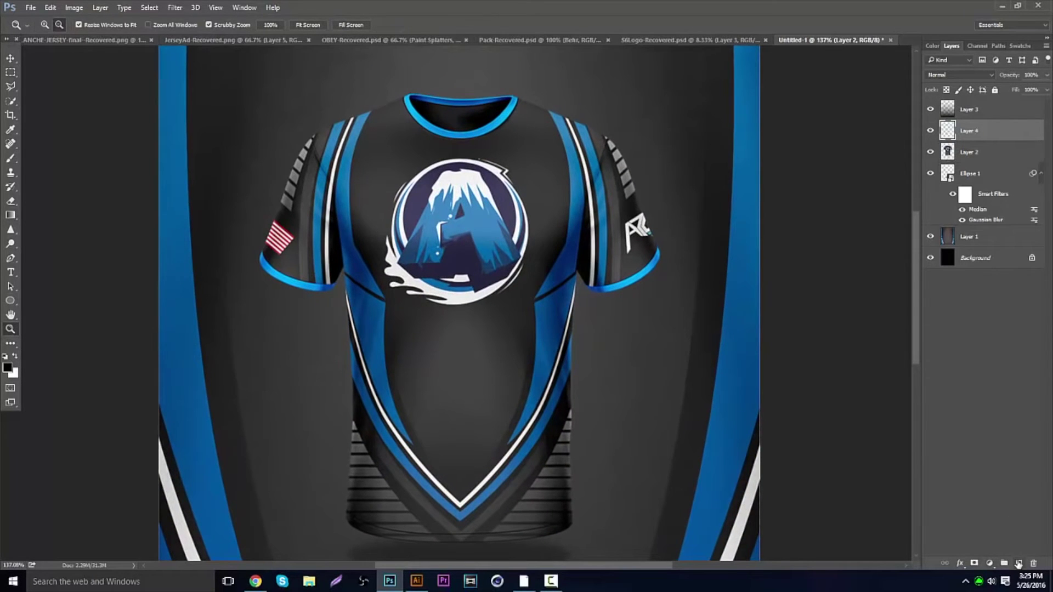
Step: Choose the Brush tool and set the foreground colour to the bright blue 00a1f5 sampled from the jersey's sleeve trim
click(8, 160)
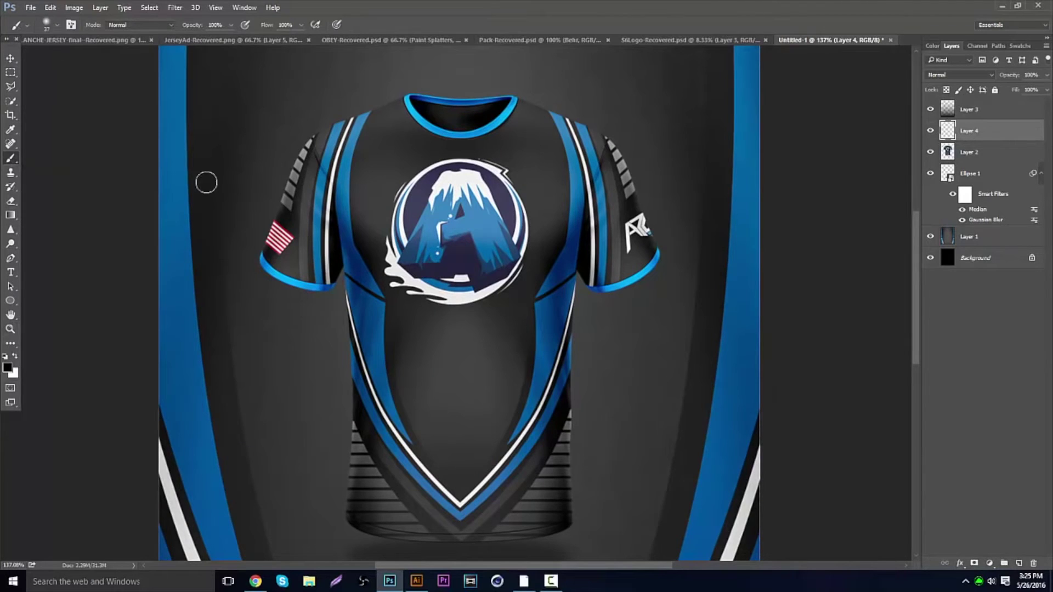
click(9, 367)
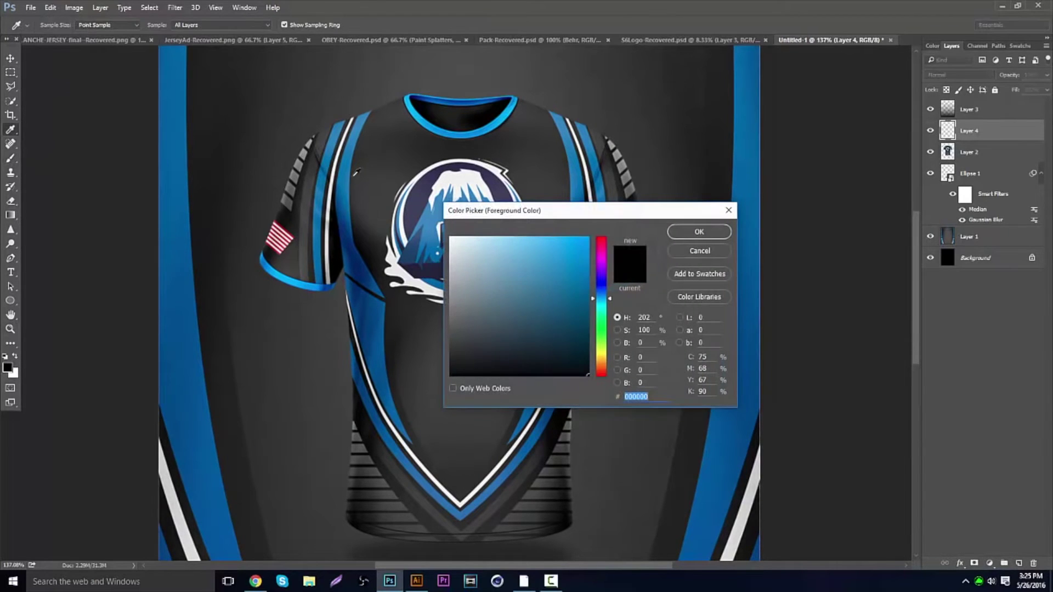
click(344, 182)
click(299, 276)
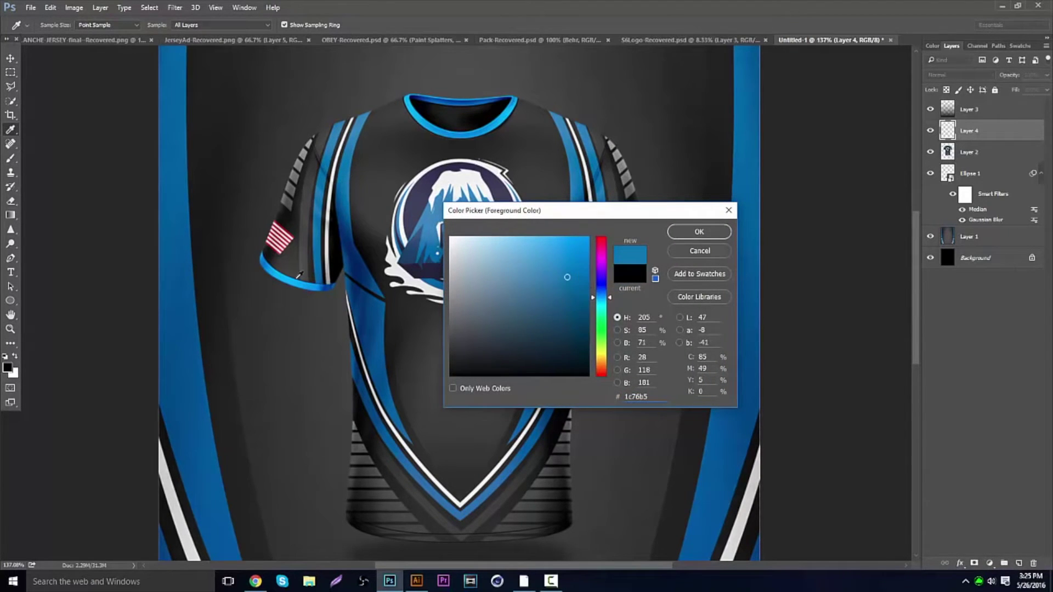
click(289, 280)
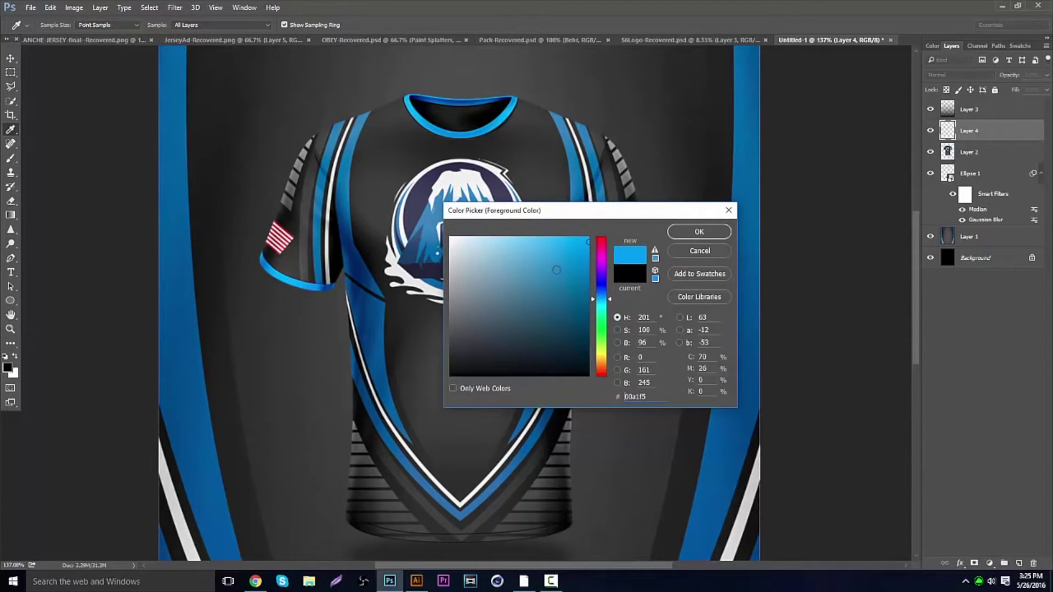
key(b)
click(685, 230)
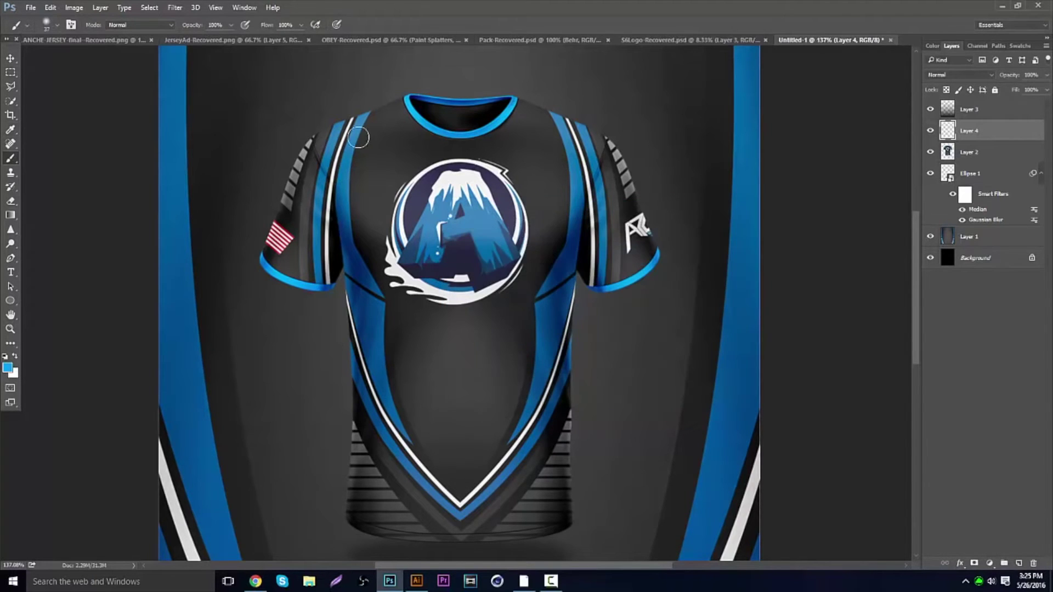
Step: Paint over the jersey's blue stripes, sleeve trims and collar with a soft 28 px brush at 0% hardness
click(57, 26)
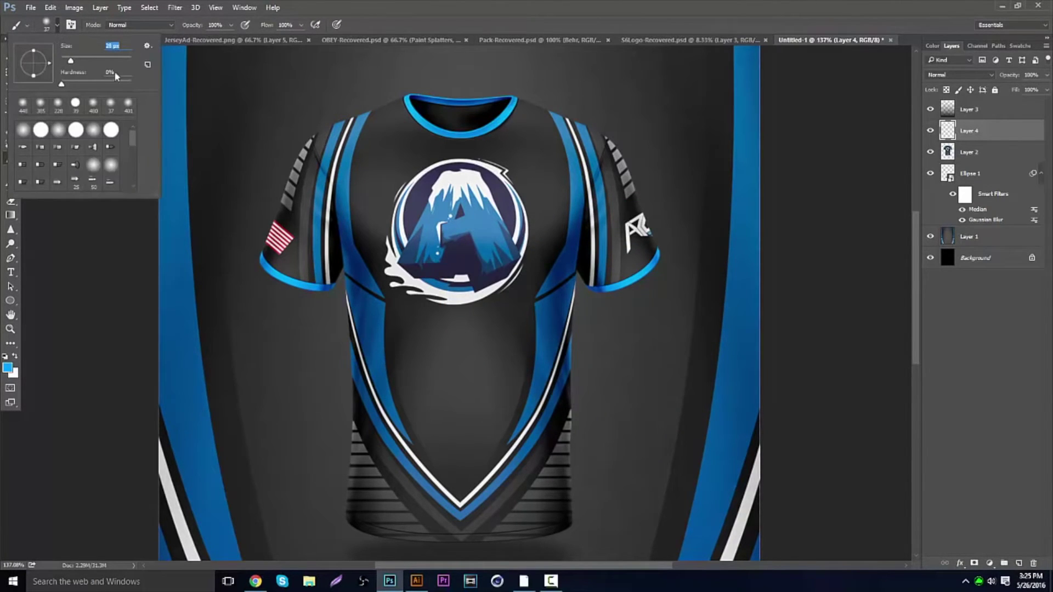
mouse_move(339, 123)
mouse_down()
mouse_move(316, 255)
mouse_move(325, 283)
mouse_move(290, 286)
mouse_move(263, 268)
mouse_move(344, 264)
mouse_move(351, 131)
mouse_move(365, 282)
mouse_move(349, 283)
mouse_move(368, 378)
mouse_move(403, 439)
mouse_move(377, 367)
mouse_move(371, 299)
mouse_move(348, 336)
mouse_move(420, 456)
mouse_move(463, 482)
mouse_move(524, 430)
mouse_move(564, 348)
mouse_move(529, 381)
mouse_move(545, 274)
mouse_move(593, 224)
mouse_up()
scroll(371, 299, down, 1)
scroll(594, 224, up, 1)
mouse_move(548, 293)
mouse_down()
mouse_move(560, 265)
mouse_move(575, 187)
mouse_move(558, 113)
mouse_move(586, 126)
mouse_move(605, 204)
mouse_move(593, 289)
mouse_move(640, 273)
mouse_move(652, 253)
mouse_up()
mouse_move(416, 103)
mouse_down()
mouse_move(405, 113)
mouse_move(472, 132)
mouse_move(510, 101)
mouse_move(419, 102)
mouse_up()
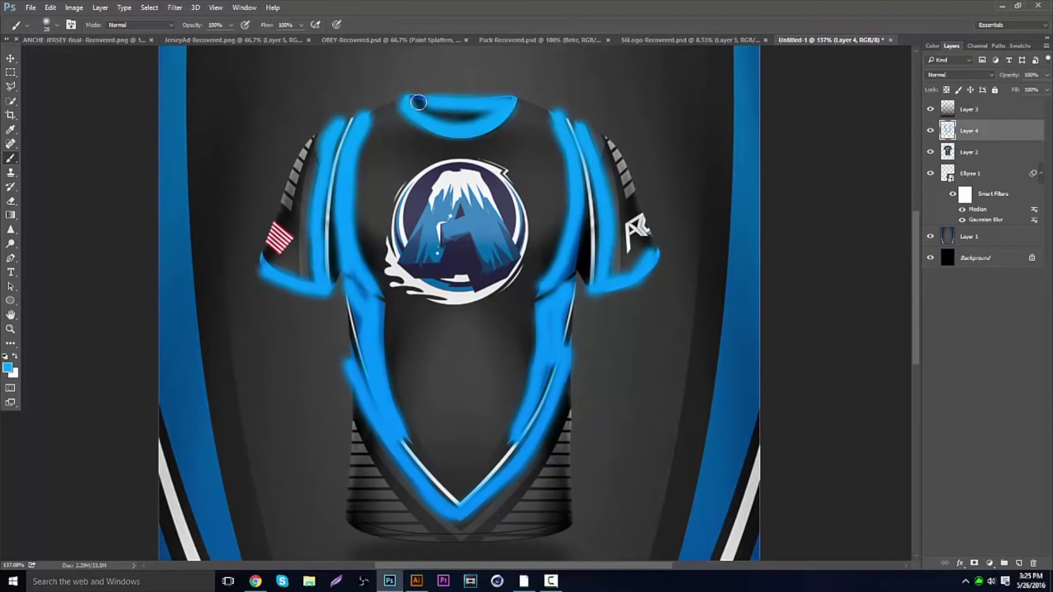
Step: Set the painted stripe layer to Soft Light and apply a Gaussian Blur with a 2.8-pixel radius
click(954, 75)
click(957, 202)
click(175, 7)
mouse_move(229, 129)
click(349, 170)
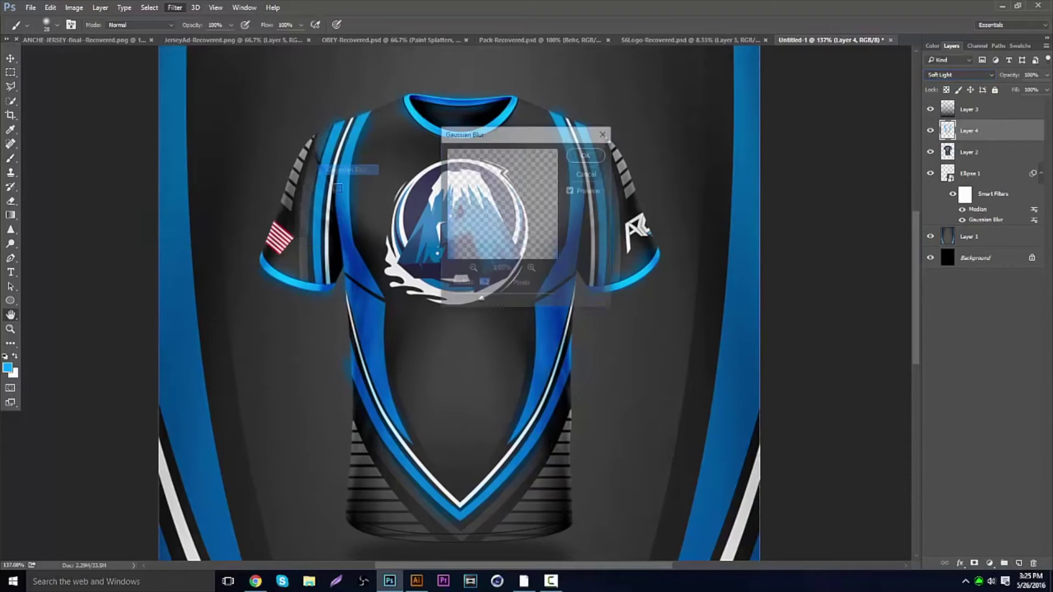
drag(471, 293, 458, 292)
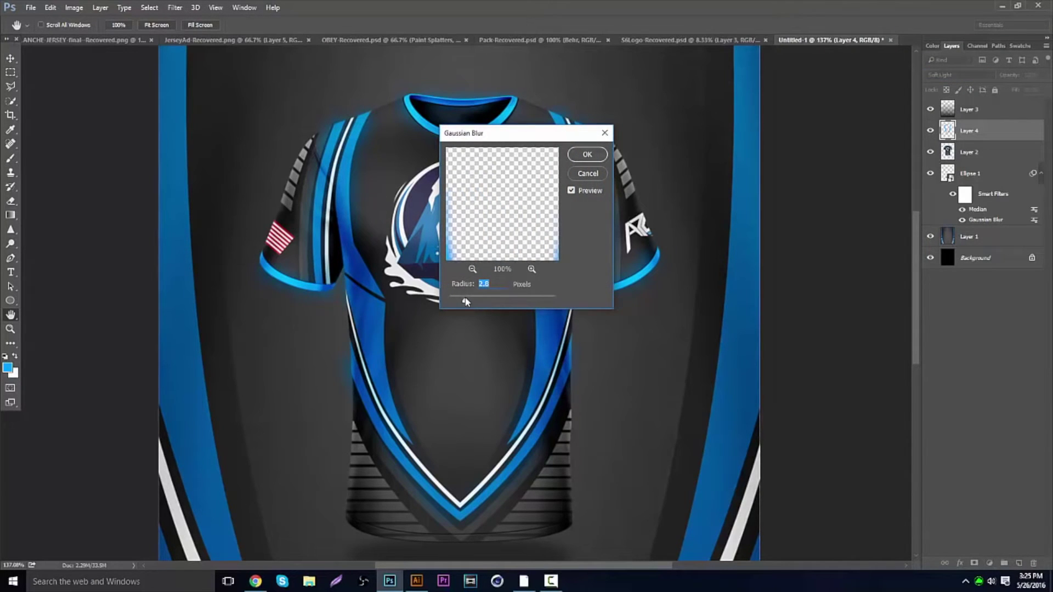
click(587, 157)
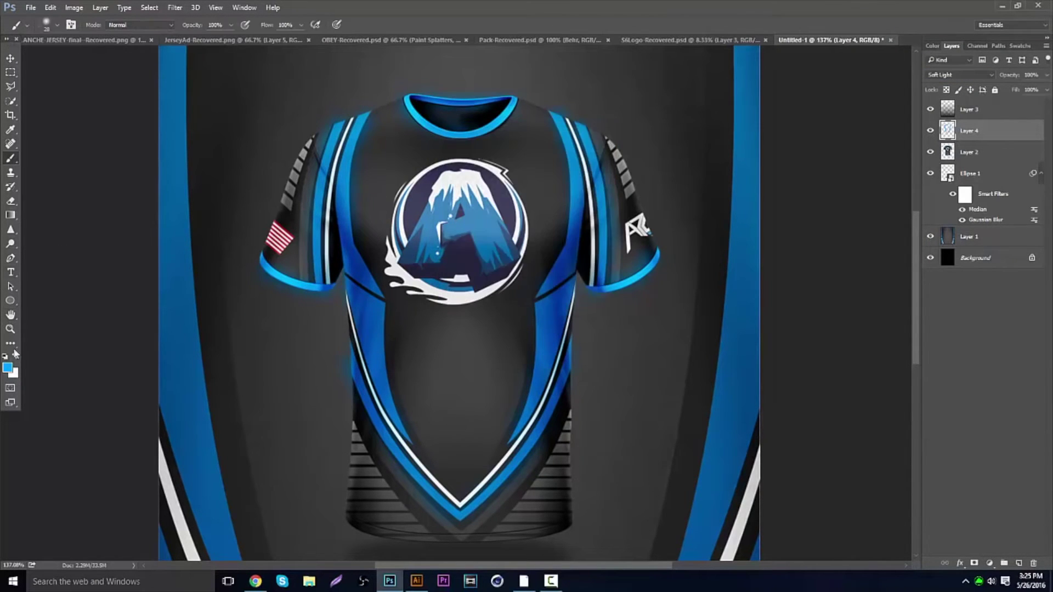
Step: On another new layer, dab large soft blue spots on the right shoulder, the left waist and the V-shaped tip of the jersey
key(z)
alt+click(475, 274)
alt+click(474, 274)
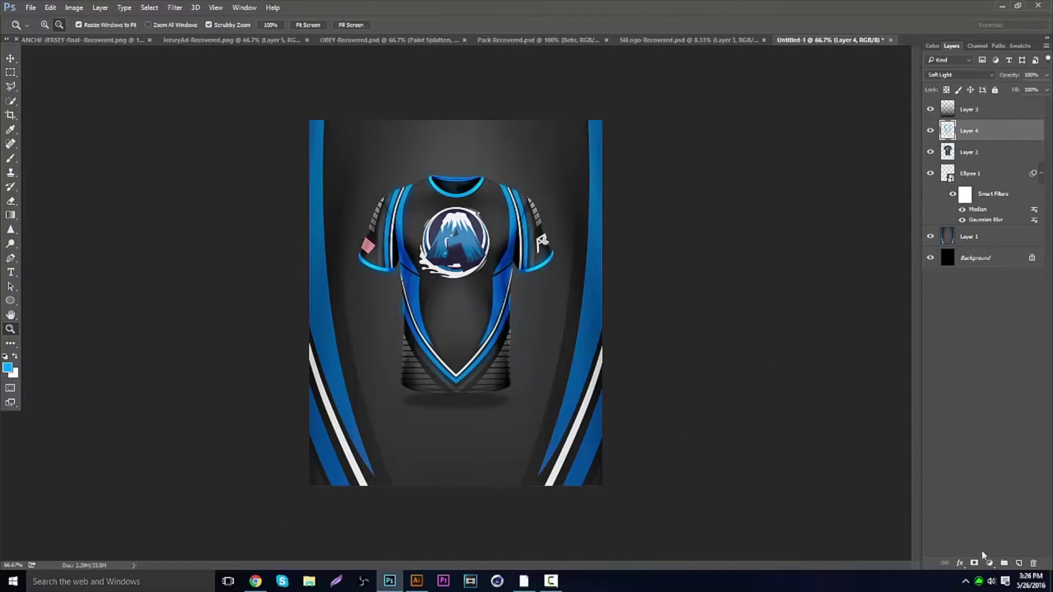
click(1017, 564)
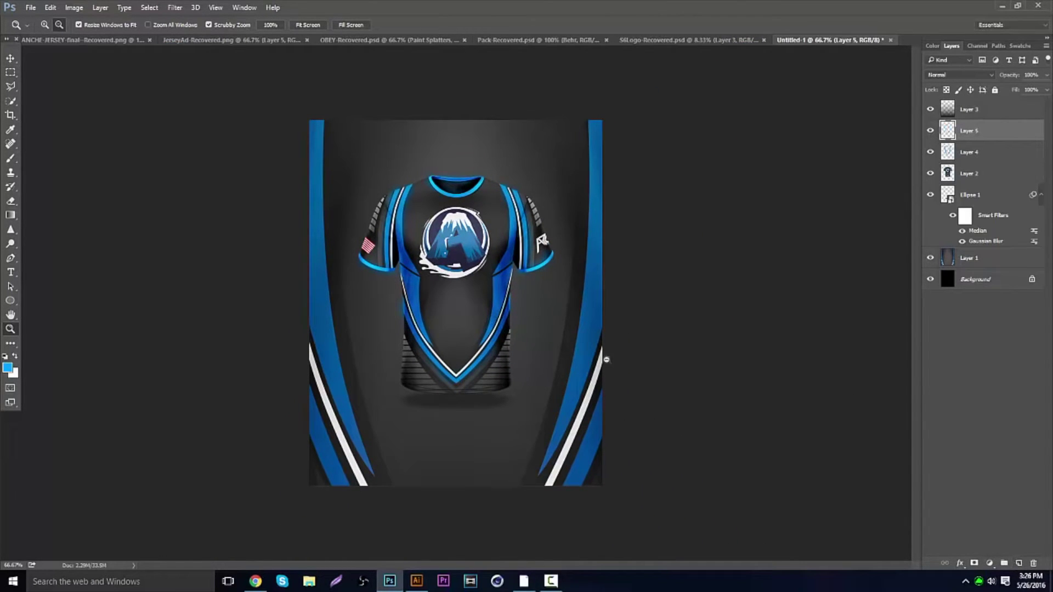
click(11, 161)
click(55, 28)
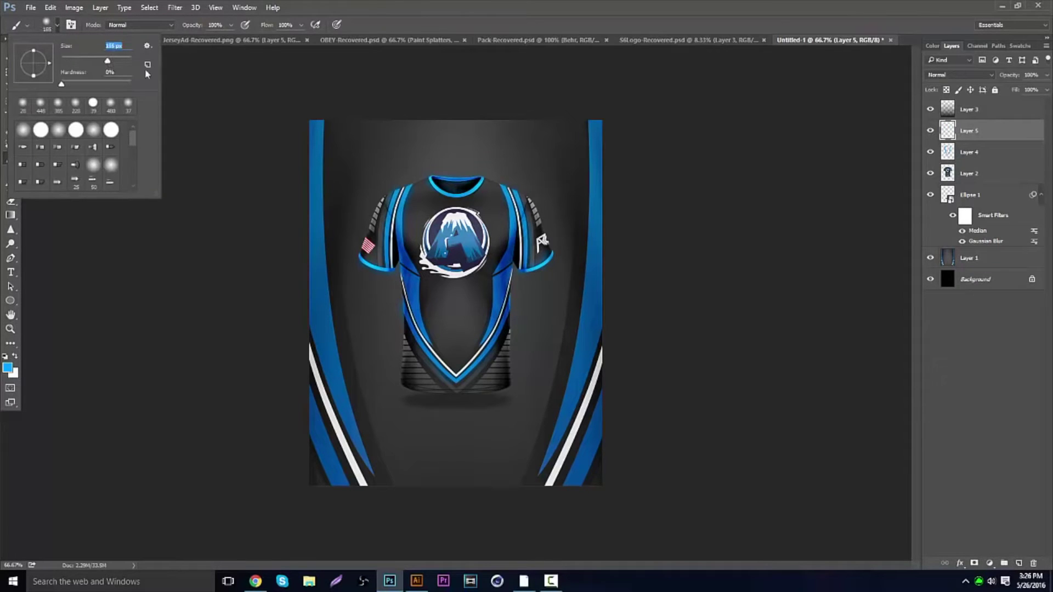
click(521, 186)
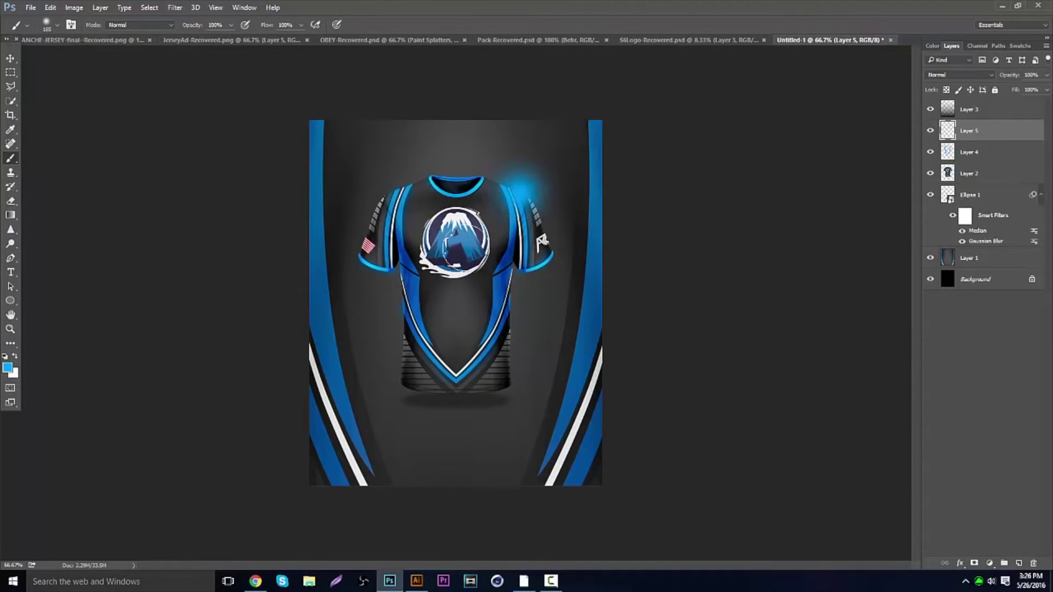
click(411, 284)
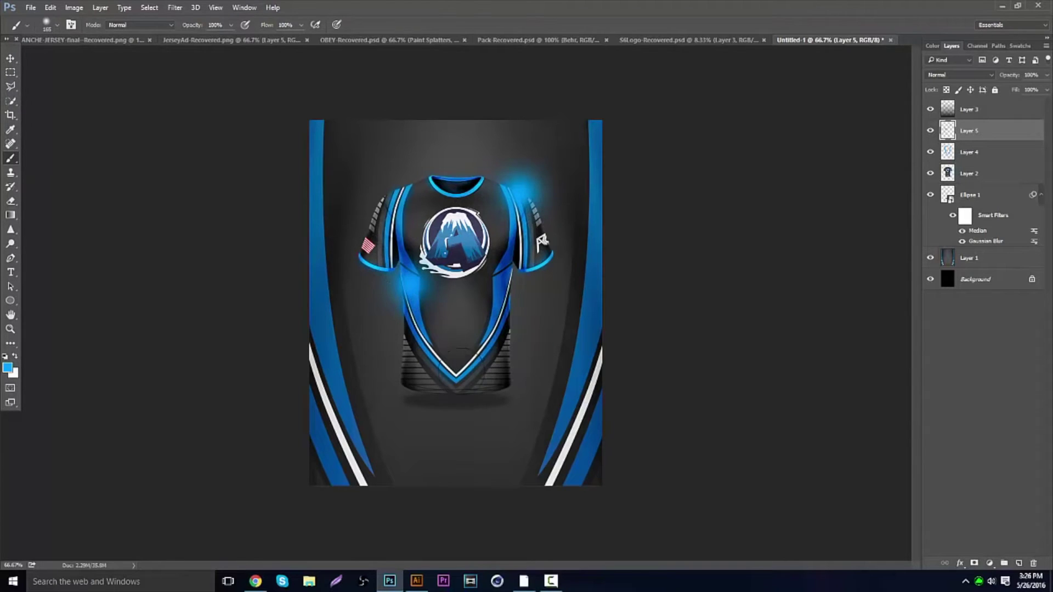
click(457, 369)
Step: Set the blue spots layer's blend mode to Hard Light and its opacity to 43%
click(959, 74)
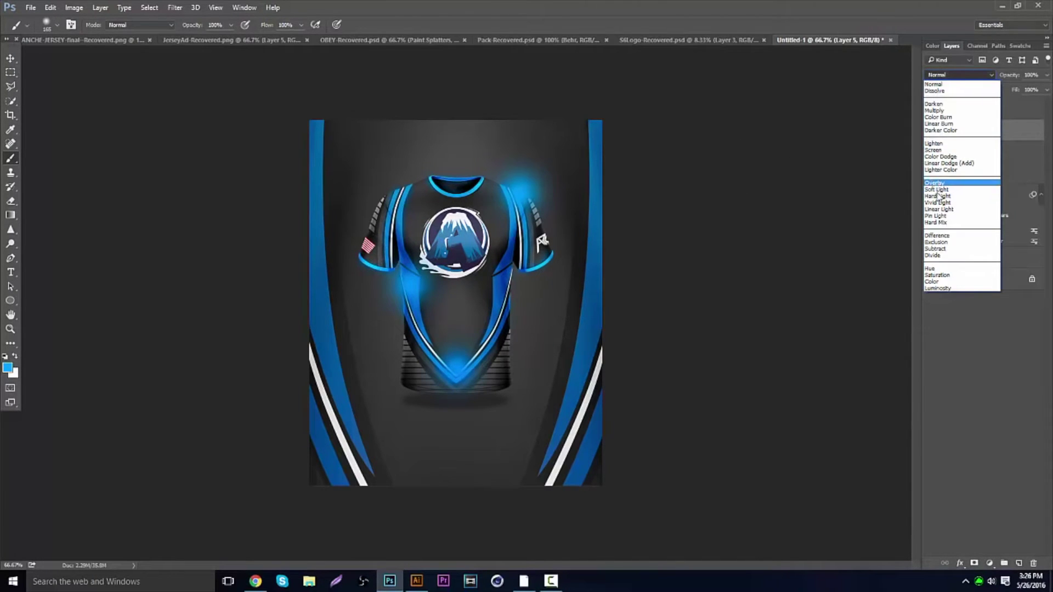
click(938, 196)
click(1045, 75)
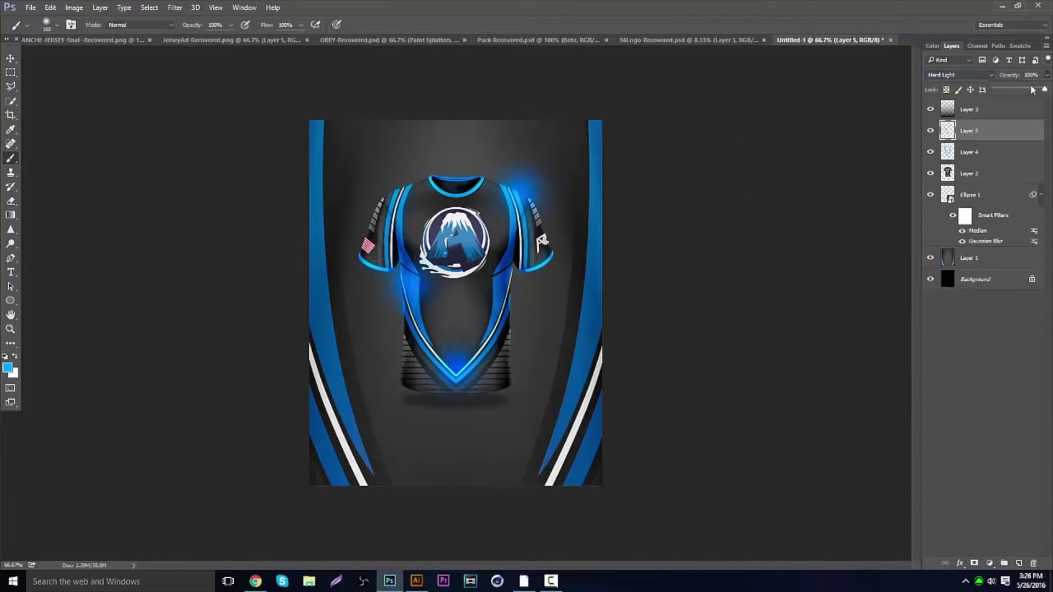
drag(1045, 88, 1012, 93)
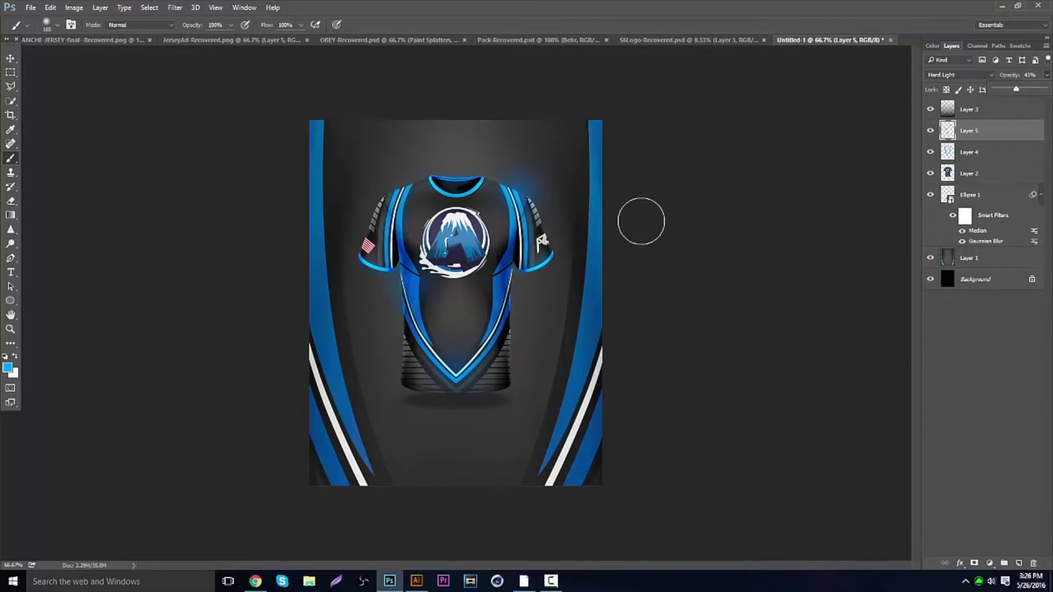
Step: Copy the lighting pack's second Behr light layer into the jersey document, place it across the top edge, and compare with the finished ad
click(9, 59)
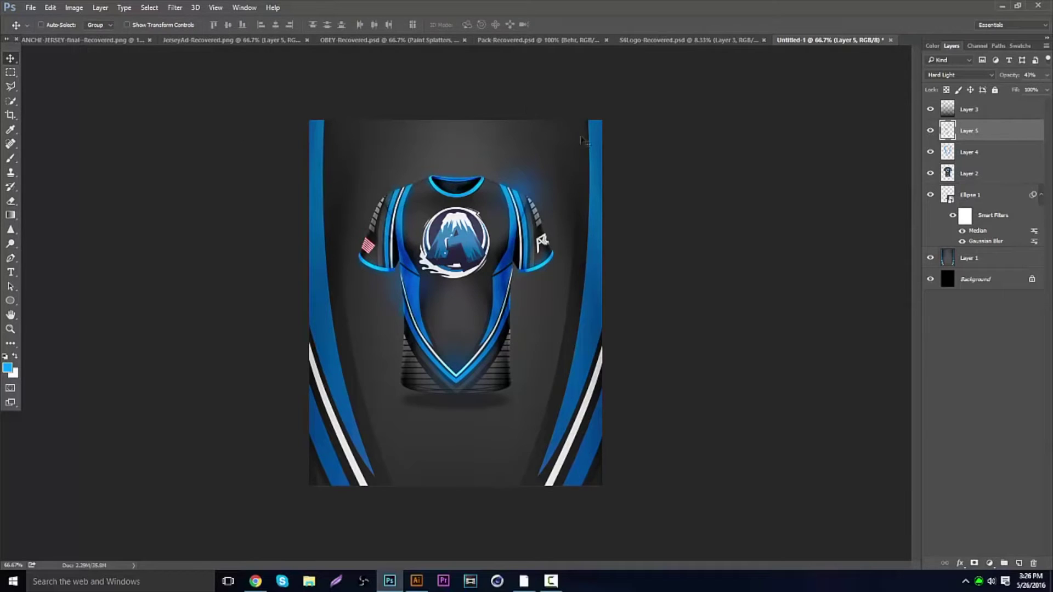
click(537, 41)
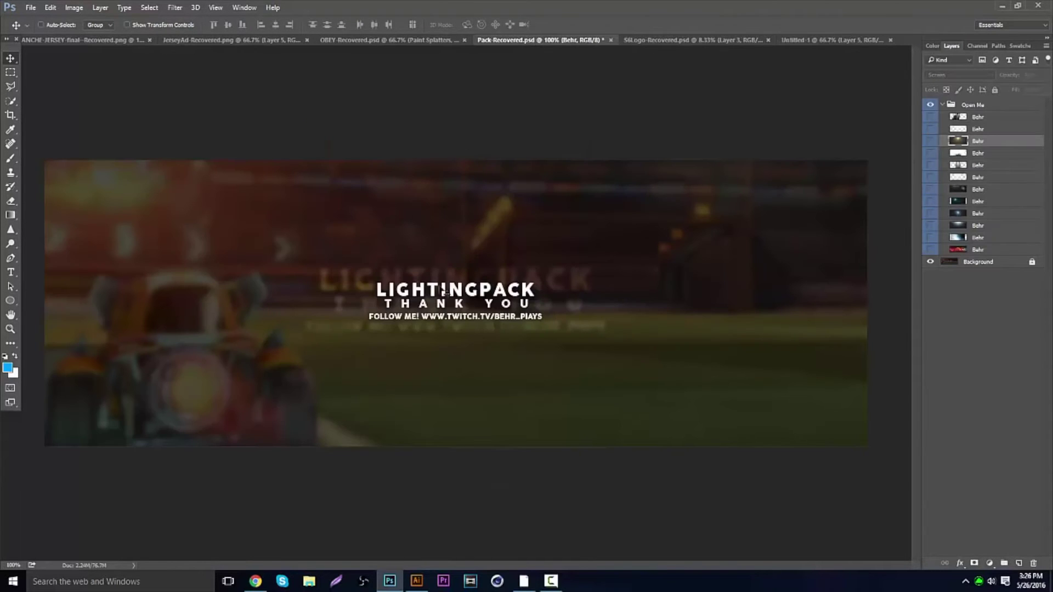
click(932, 129)
click(977, 129)
drag(565, 165, 778, 47)
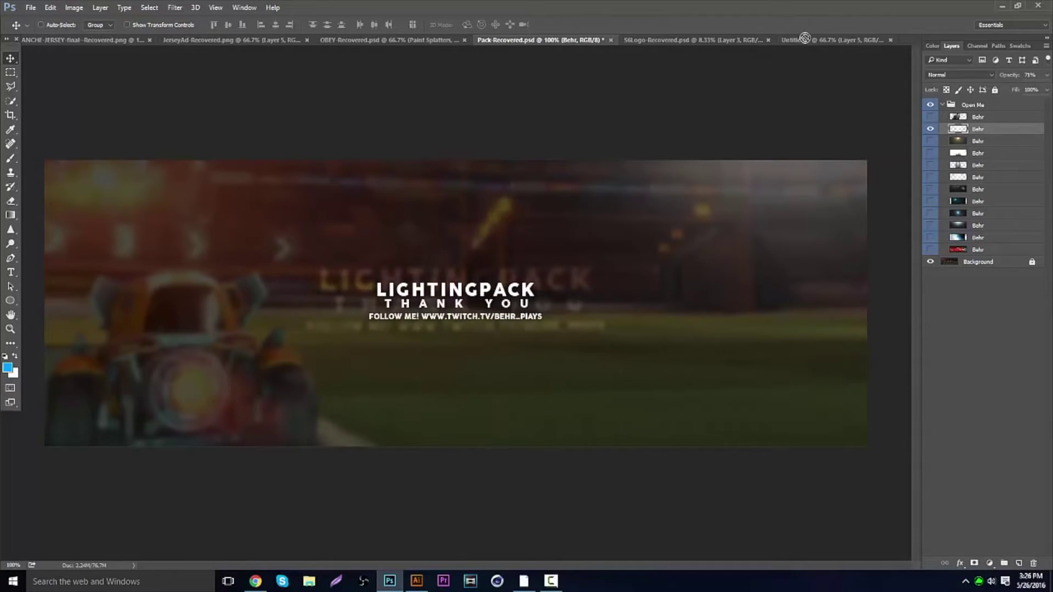
drag(801, 43, 538, 197)
drag(579, 243, 499, 174)
click(222, 40)
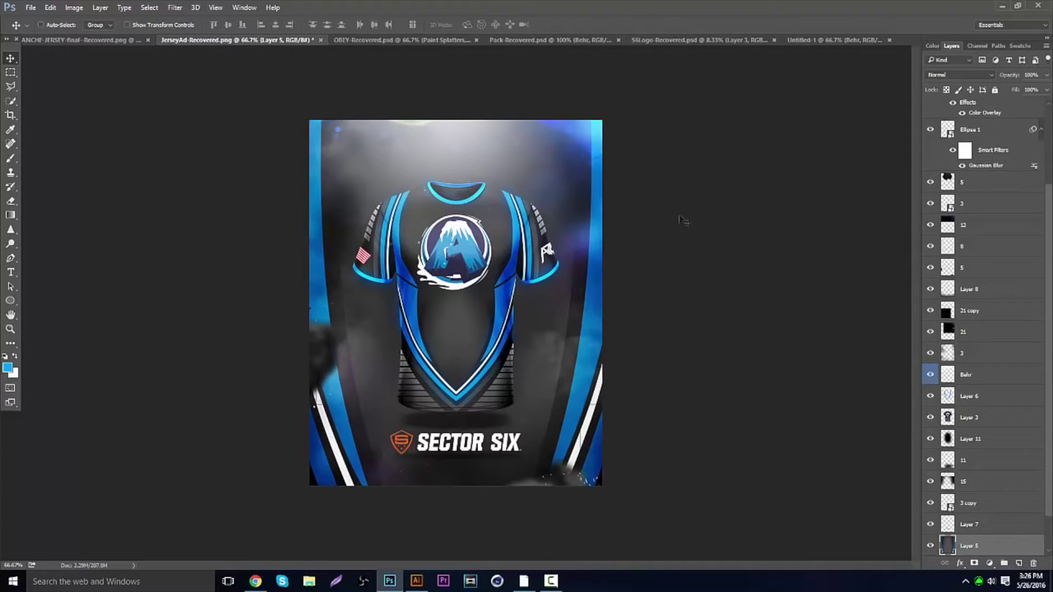
click(828, 39)
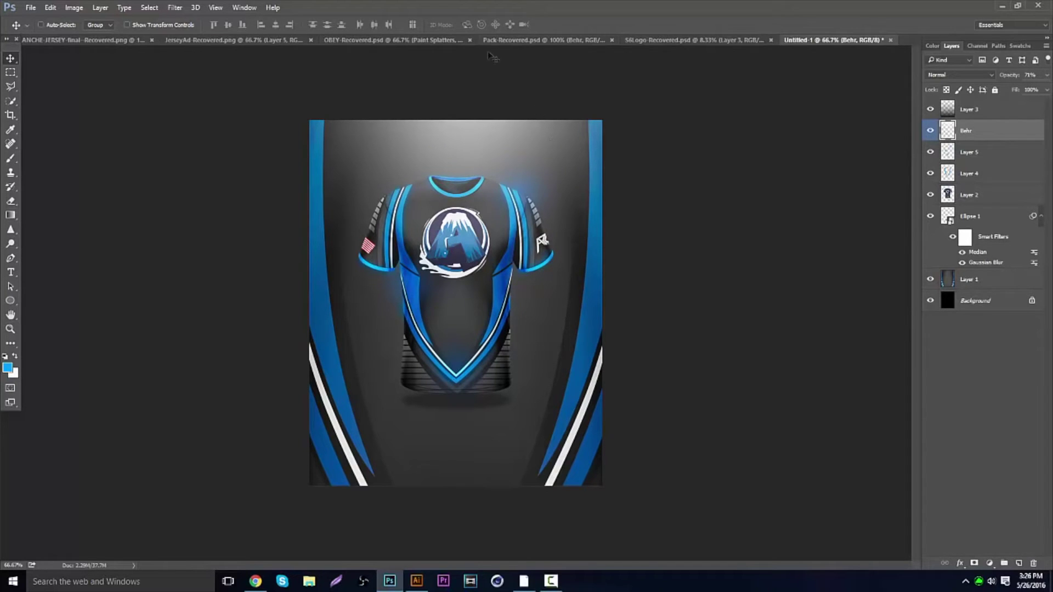
Step: In the OBEY pack, hide the two cover layers, show smoke layer 3 in the Smoke group and copy it into the jersey document
click(398, 38)
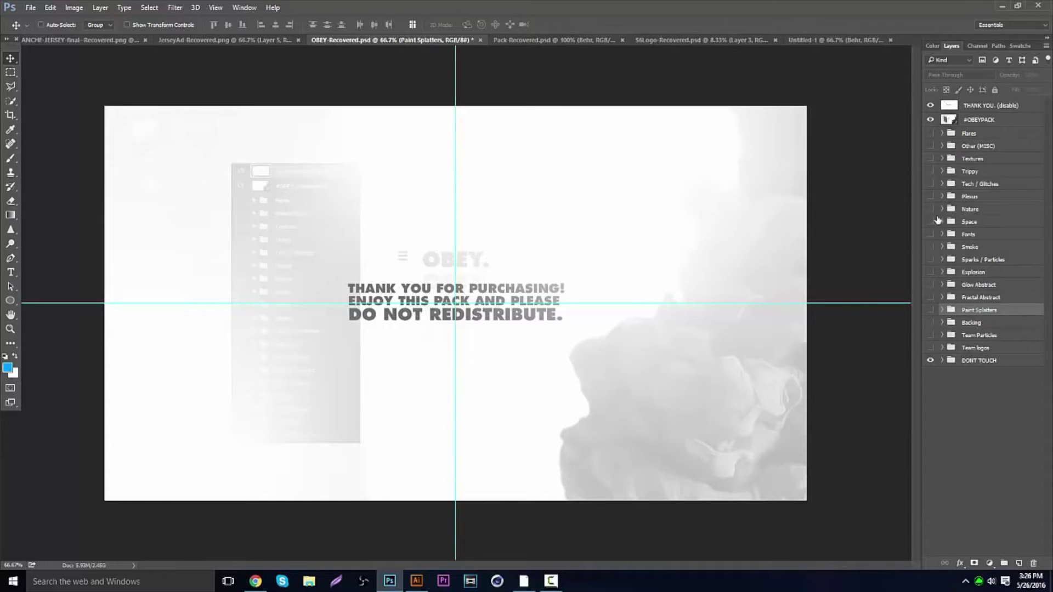
click(942, 247)
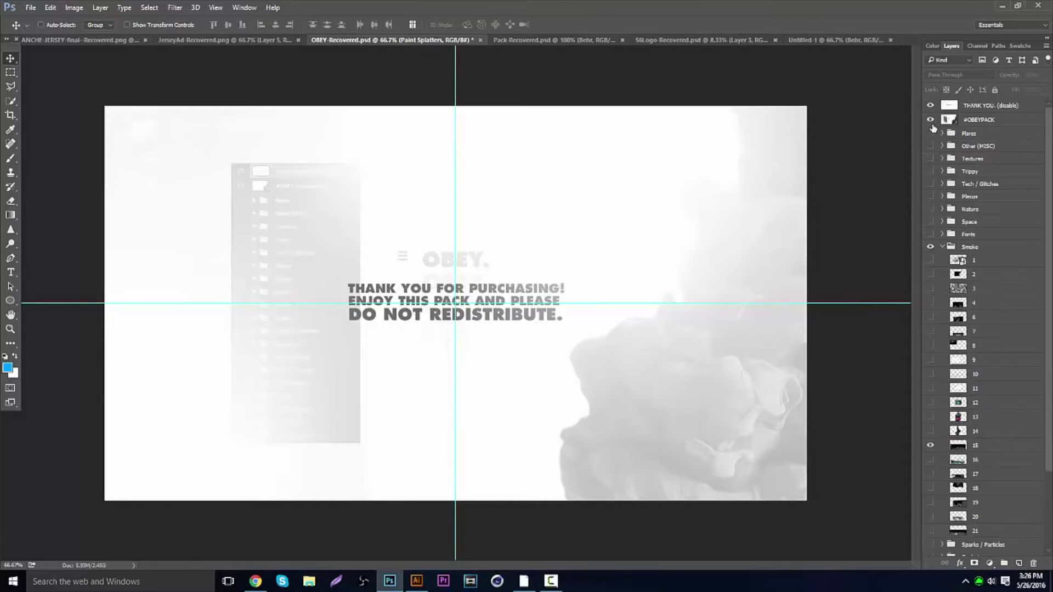
click(930, 106)
click(930, 119)
click(930, 288)
click(957, 288)
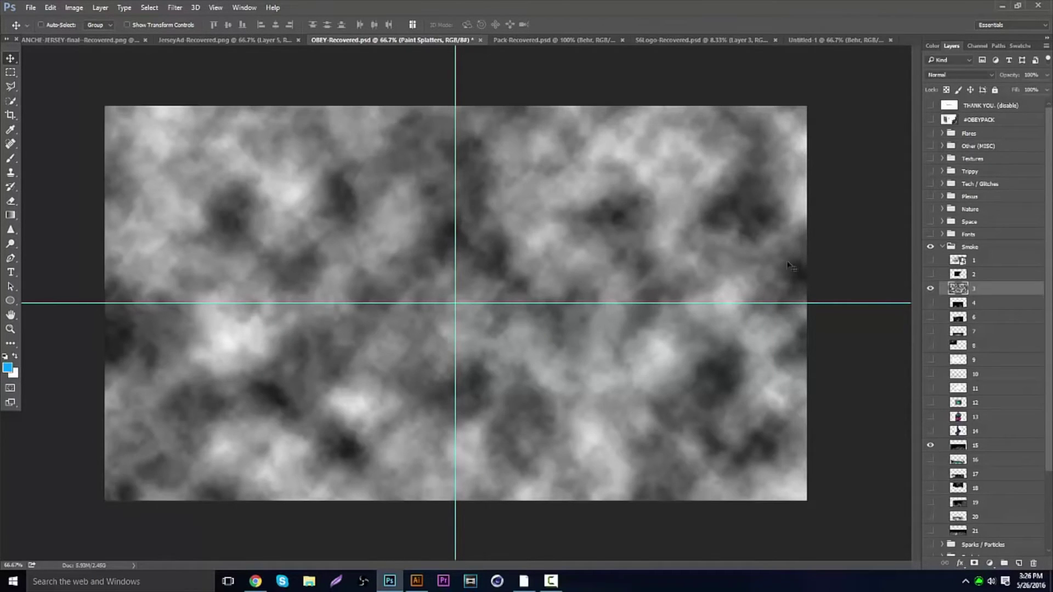
drag(285, 153, 527, 233)
Step: Set the smoke layer to Overlay, position it over the canvas and move it beneath the jersey layer
click(960, 75)
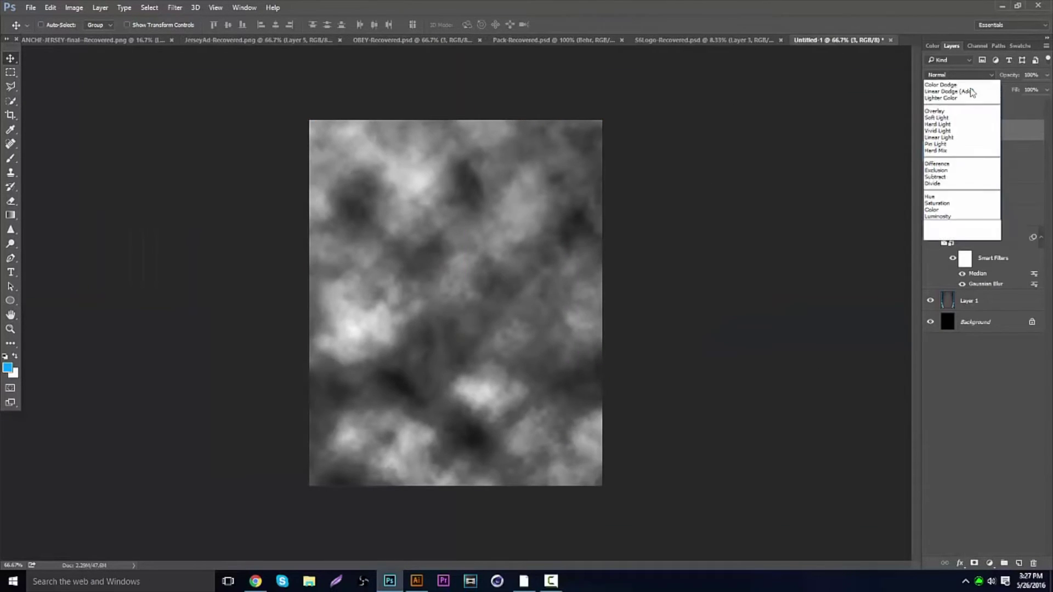
click(924, 187)
drag(736, 187, 699, 197)
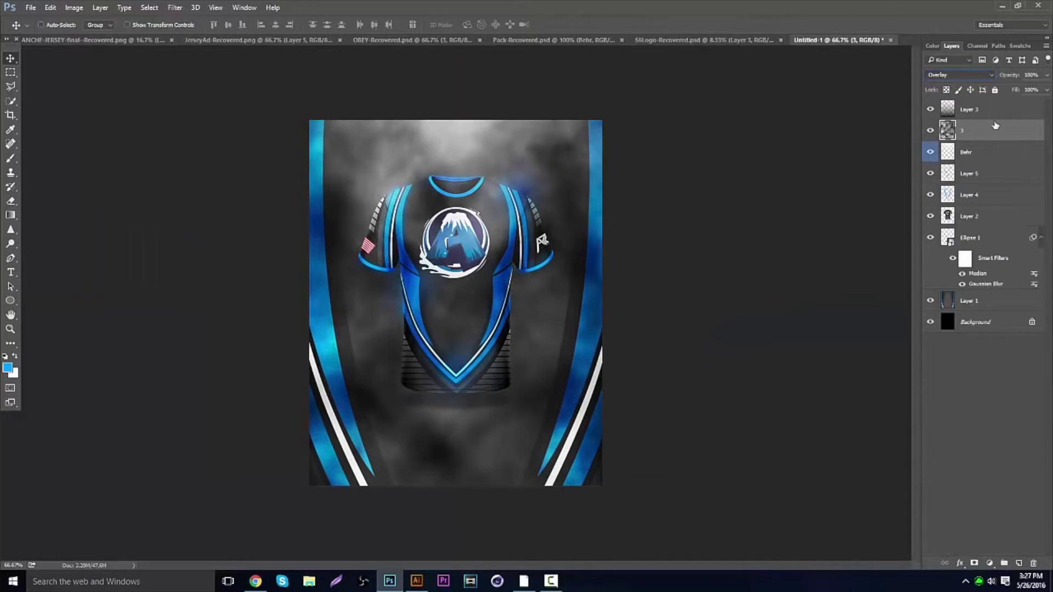
drag(961, 135, 959, 225)
drag(695, 227, 650, 185)
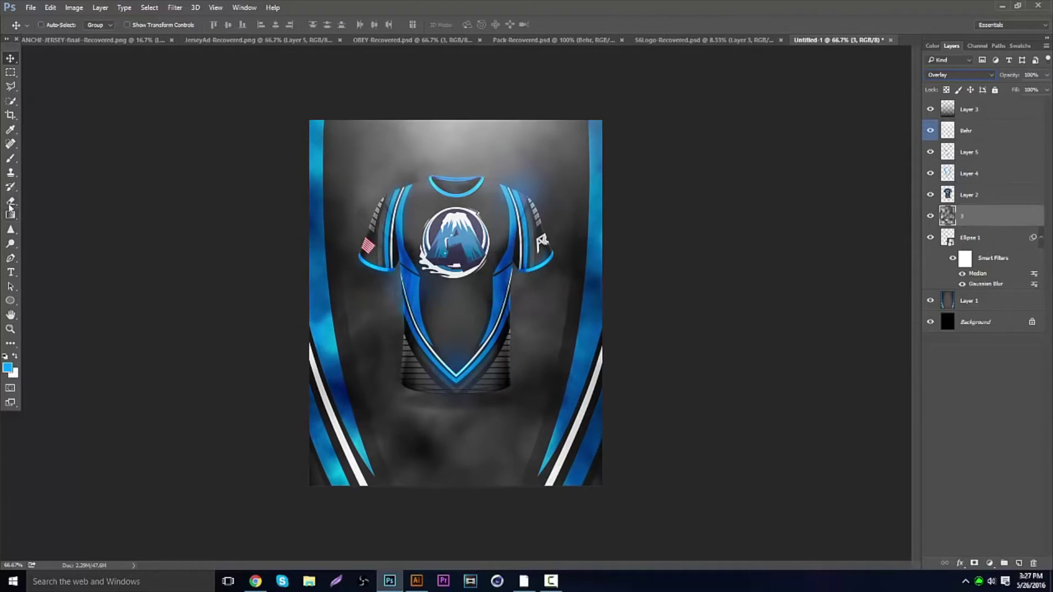
Step: Erase the smoke around the jersey and middle background with a large soft eraser, keeping it on the blue side stripes
click(10, 203)
mouse_move(383, 159)
mouse_down()
mouse_move(385, 301)
mouse_move(477, 461)
mouse_move(569, 262)
mouse_move(522, 198)
mouse_up()
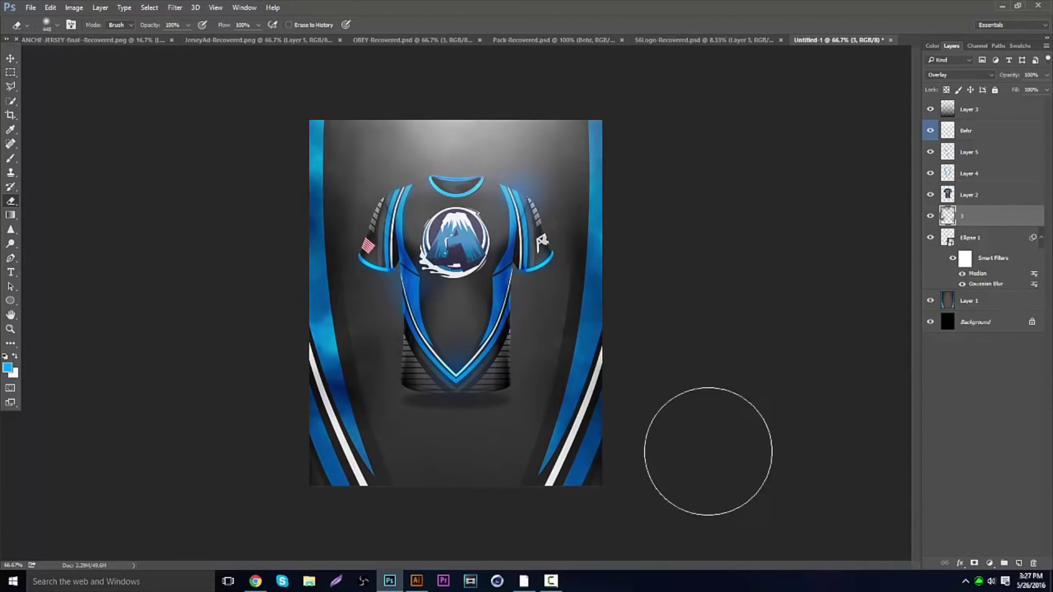
Step: In the OBEY pack's Smoke group, hide smoke layer 3, preview layers 1 and 2, and keep only layer 1 shown and selected
click(10, 329)
drag(425, 250, 503, 240)
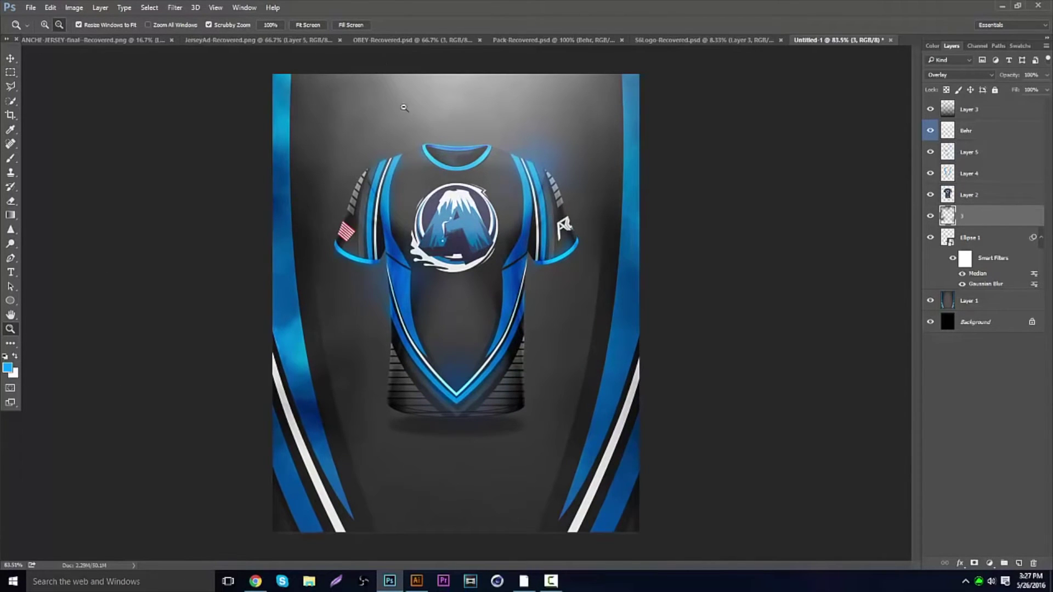
click(403, 38)
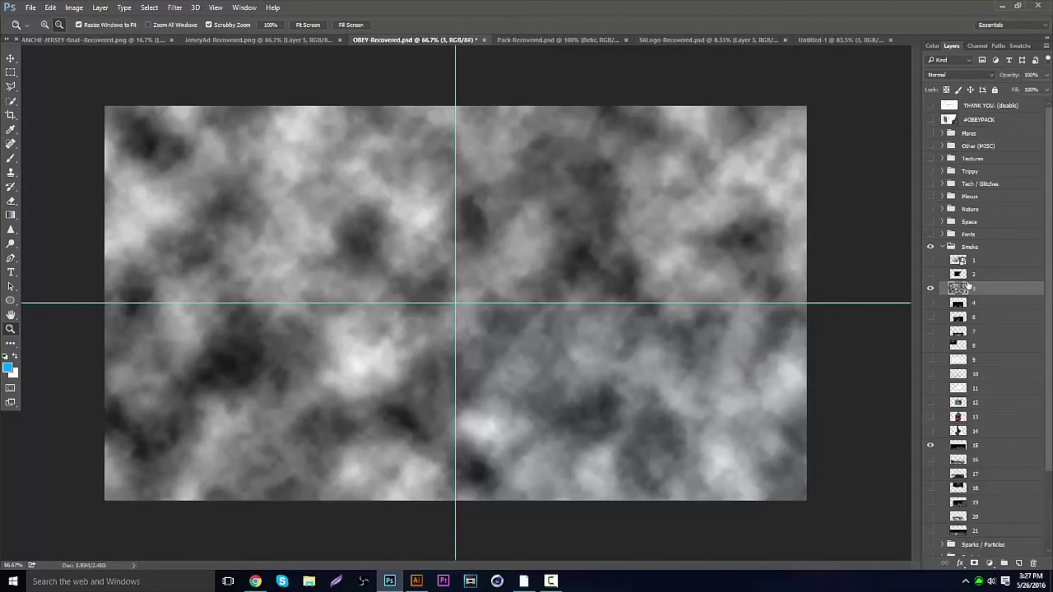
click(930, 288)
click(930, 274)
click(930, 260)
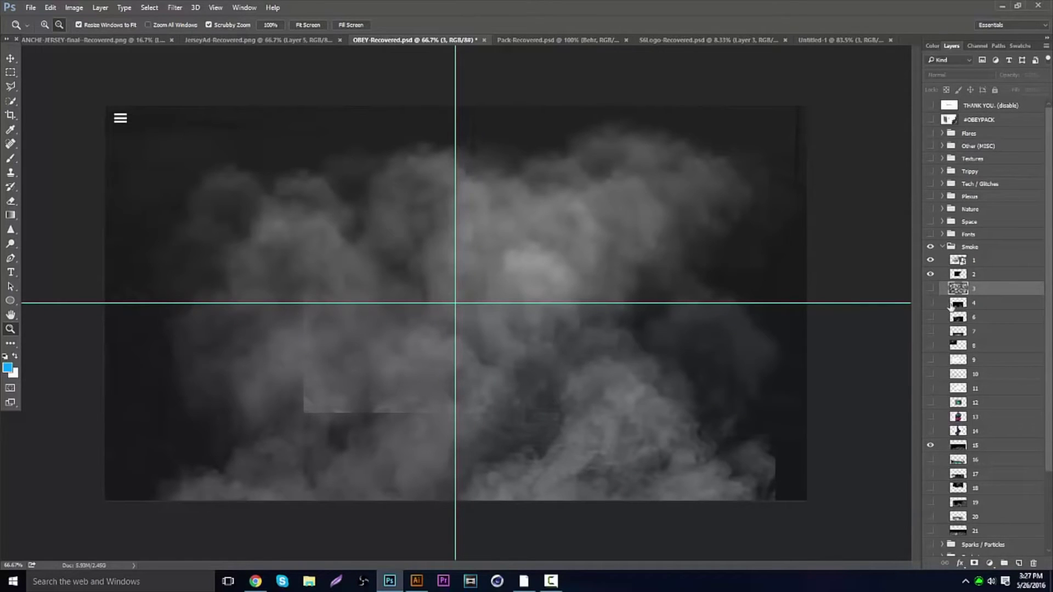
click(939, 263)
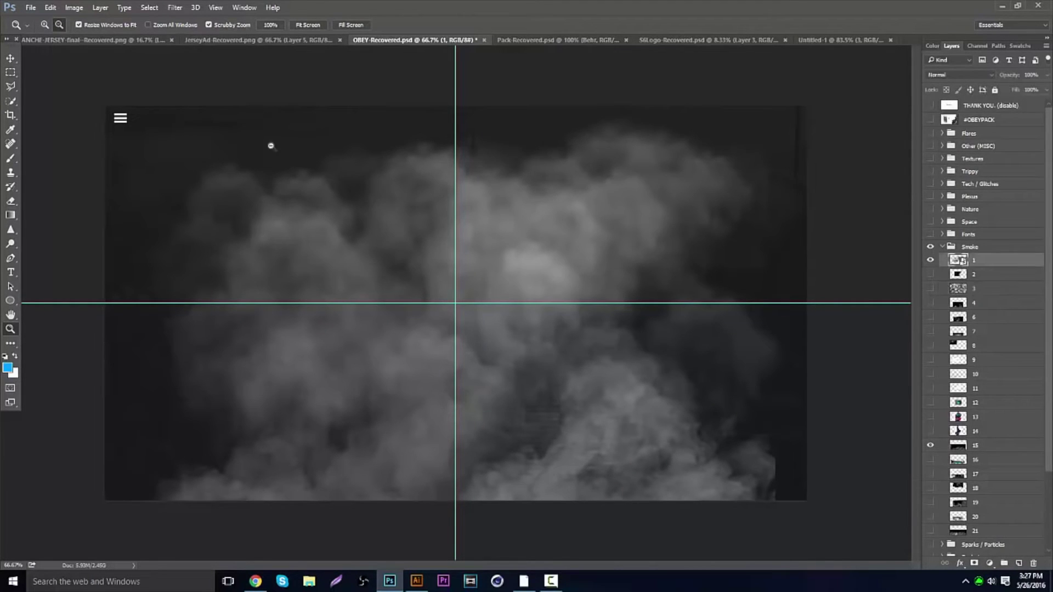
Step: Copy smoke layer 1 into the jersey document, place it near the lower right corner and erase most of it to a faint wisp
click(10, 57)
drag(98, 89, 837, 40)
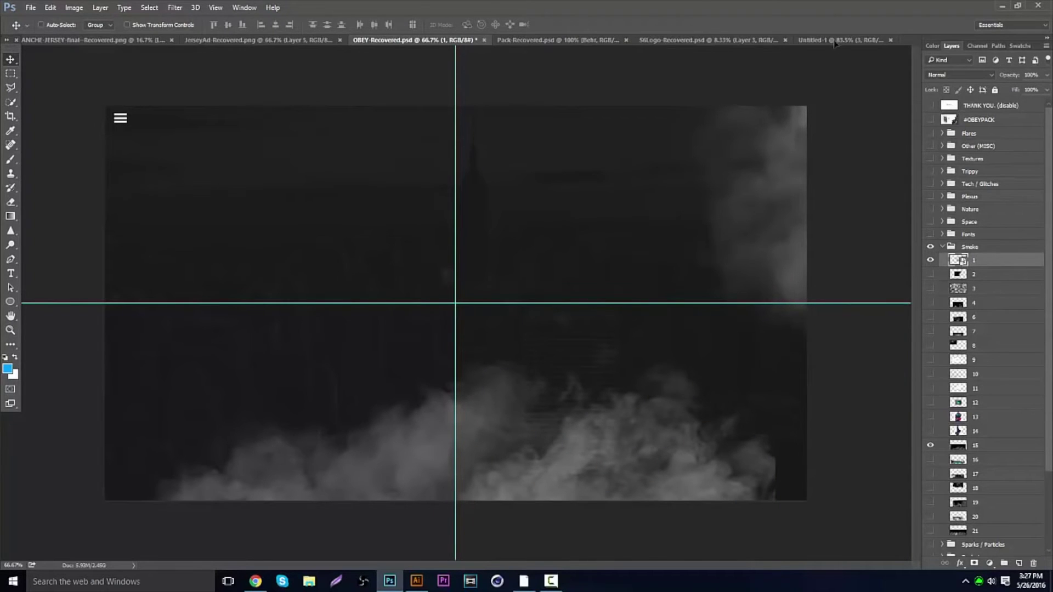
drag(834, 43, 613, 185)
drag(597, 293, 621, 479)
click(10, 202)
click(708, 492)
key(Return)
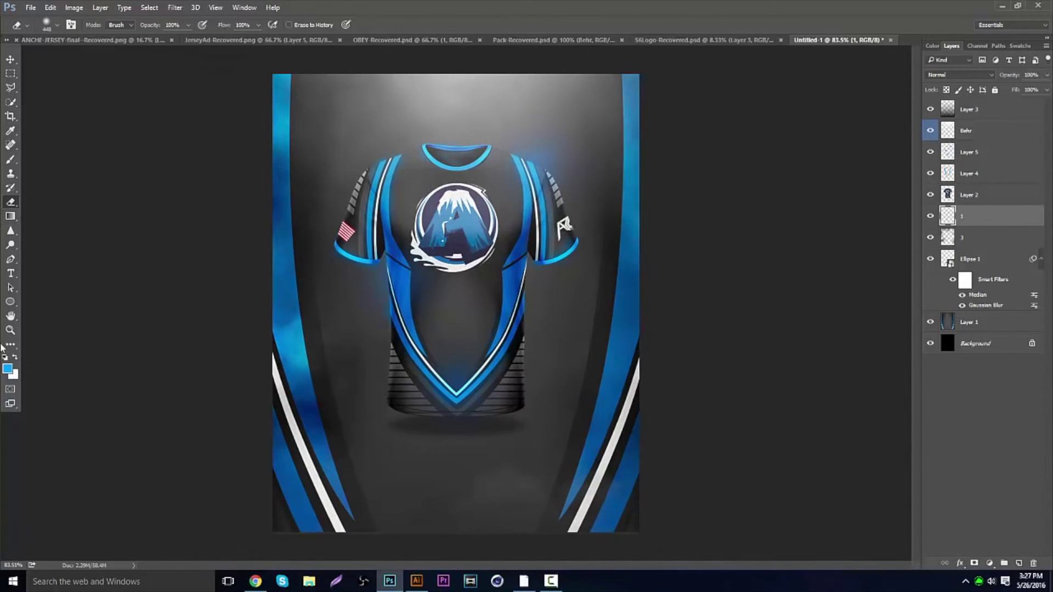
Step: Copy the small shield emblem and the SECTOR SIX wordmark from the S6Logo document into the jersey document
click(10, 330)
click(436, 265)
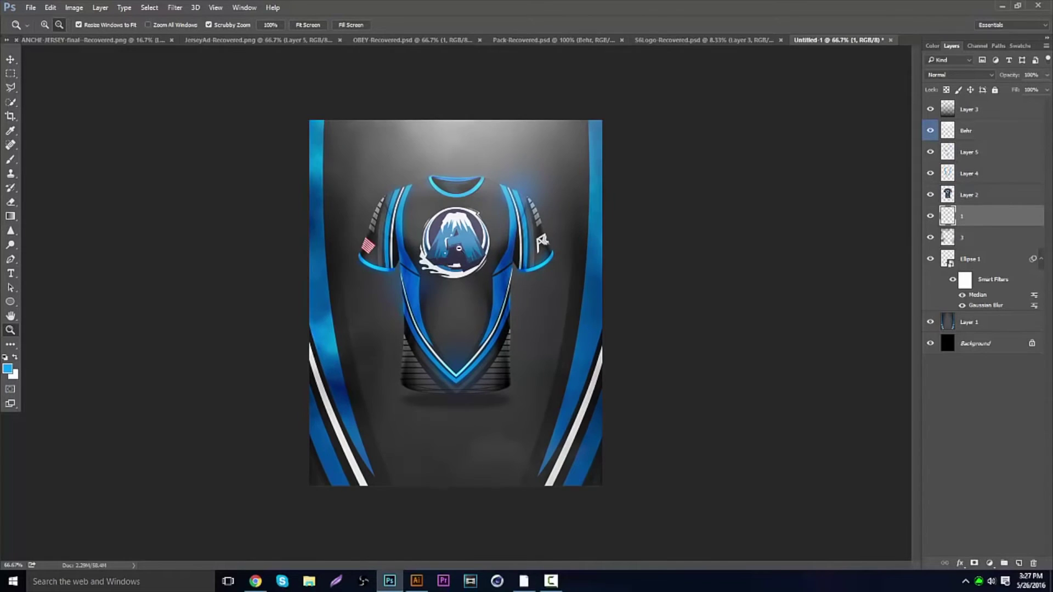
drag(460, 248, 583, 225)
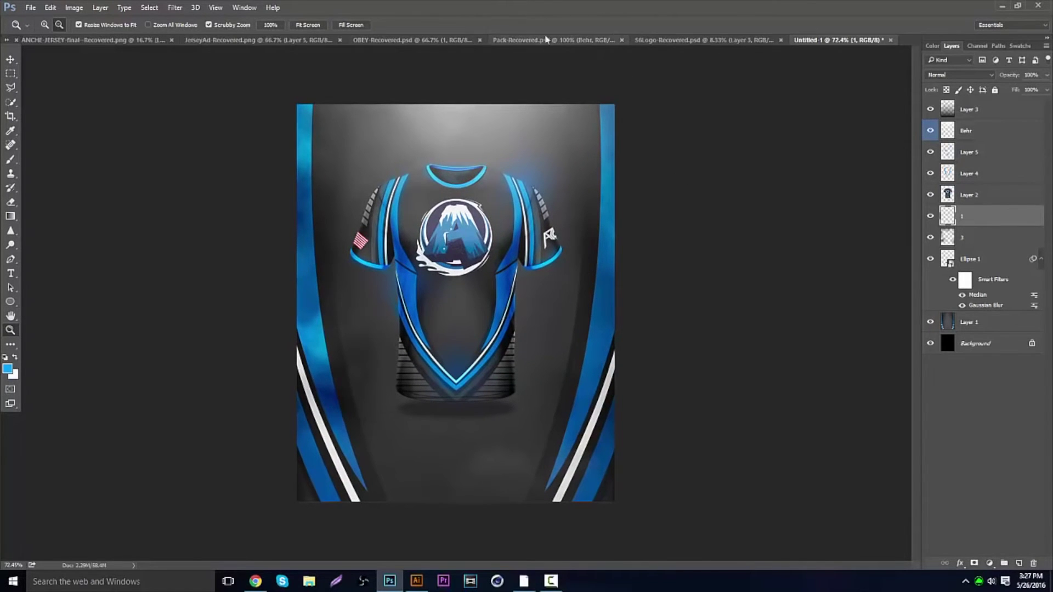
click(647, 40)
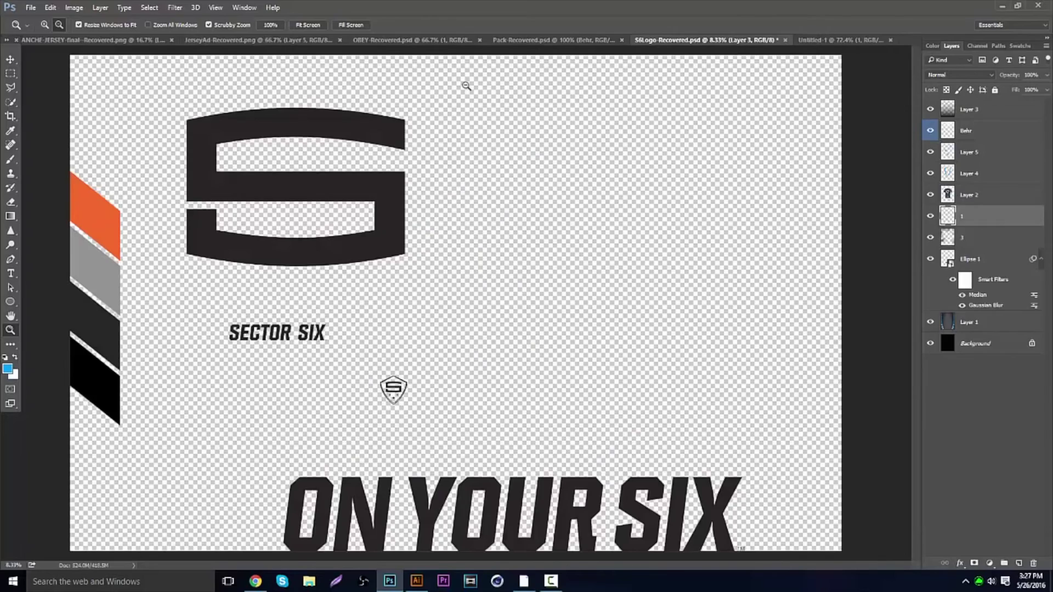
click(11, 60)
drag(319, 237, 485, 295)
drag(581, 225, 616, 25)
shift+click(972, 138)
drag(809, 39, 535, 277)
Step: Scale the shield and SECTOR SIX wordmark down together and center them just below the jersey's shadow
key(ctrl+t)
drag(261, 215, 510, 220)
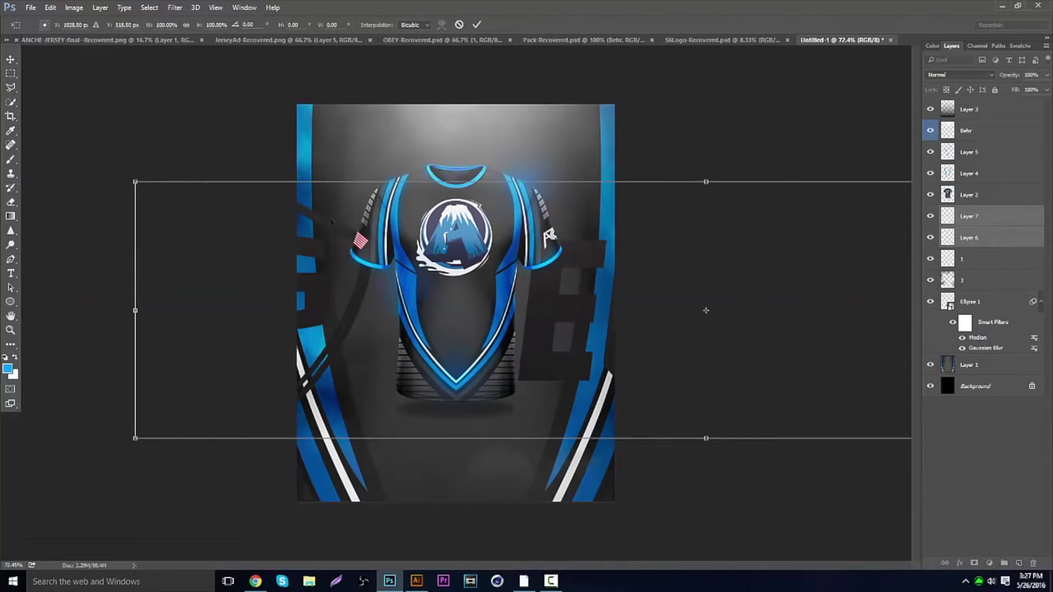
drag(134, 179, 665, 392)
drag(767, 416, 720, 416)
drag(503, 440, 430, 433)
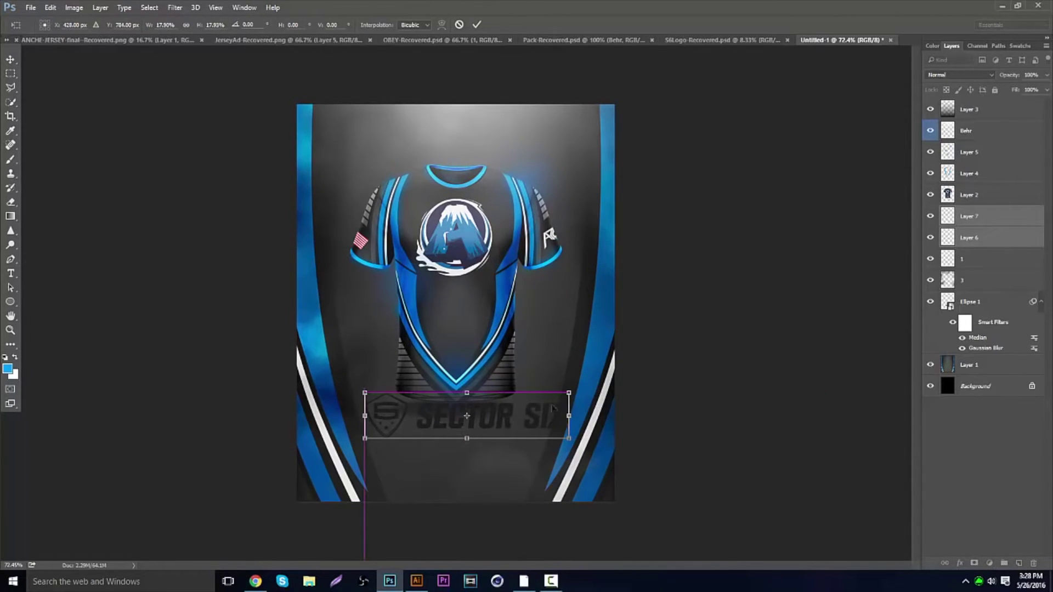
drag(568, 393, 492, 410)
drag(474, 420, 496, 405)
key(Return)
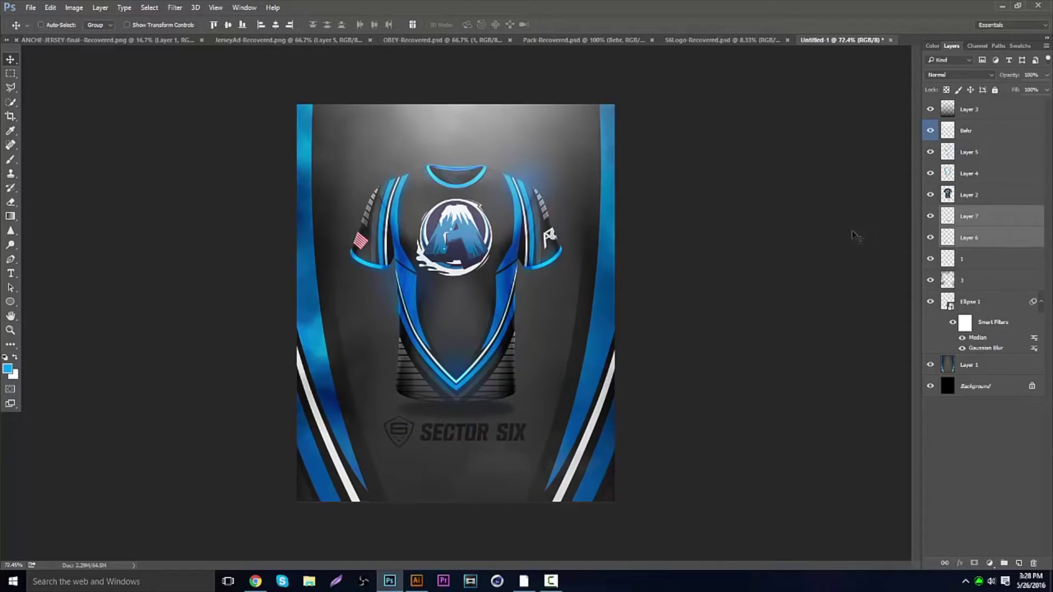
Step: Scale the shield emblem alone to about 84% and align it close beside the SECTOR SIX wordmark
click(985, 234)
key(ctrl)
key(ctrl+t)
drag(419, 415, 416, 421)
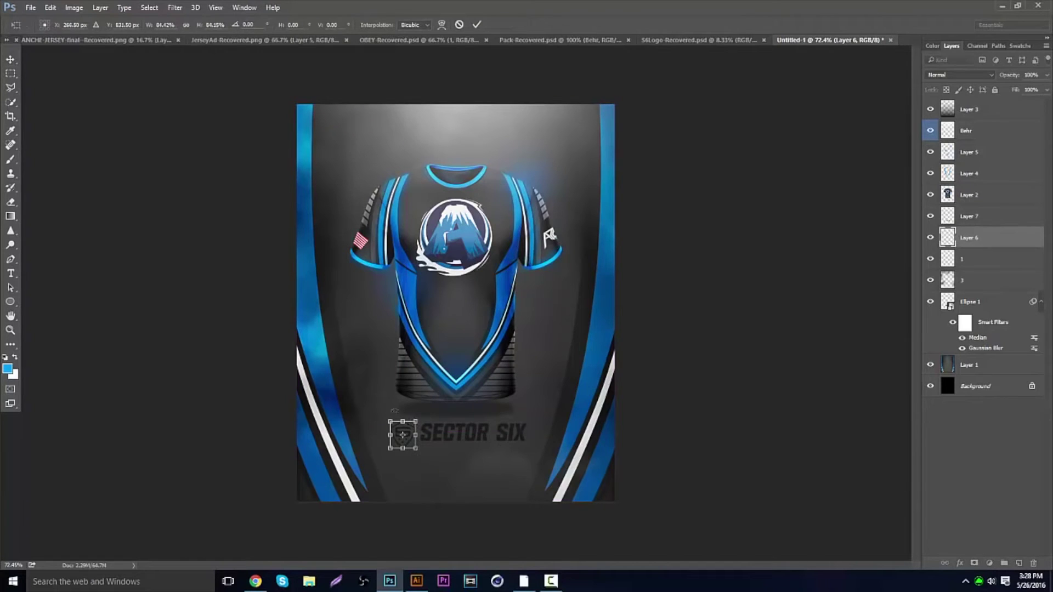
key(Return)
click(11, 331)
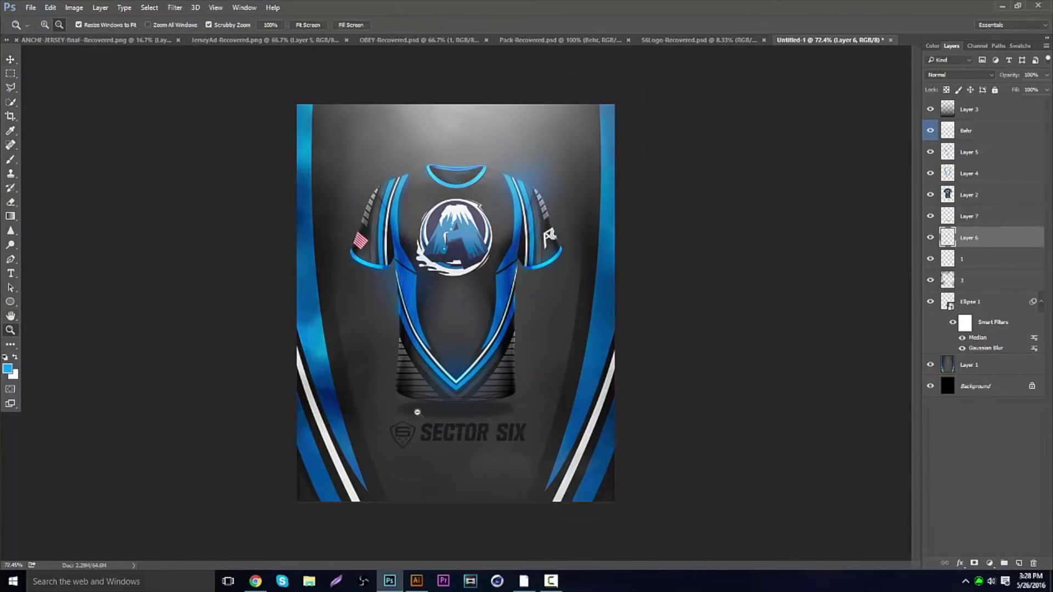
drag(415, 415, 480, 417)
click(10, 59)
drag(424, 373, 461, 366)
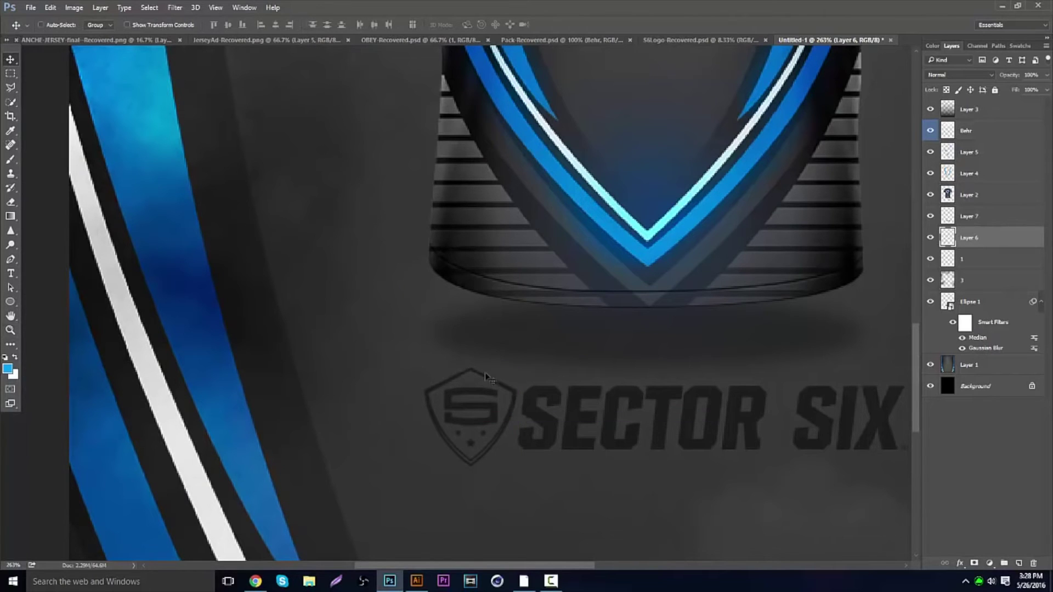
Step: Apply an orange Color Overlay to the shield emblem layer
click(9, 330)
scroll(593, 369, down, 5)
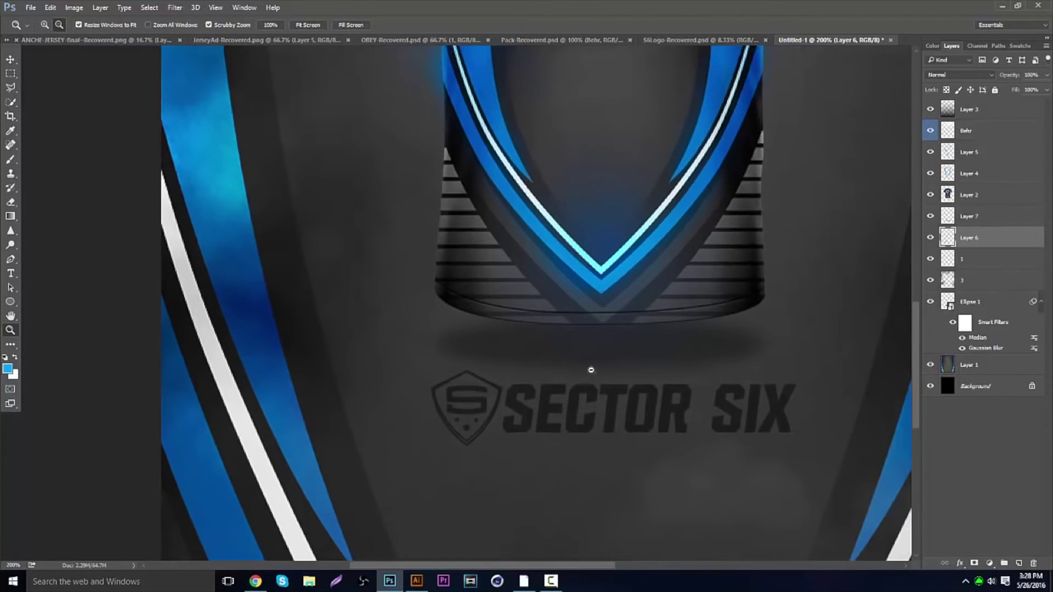
scroll(620, 366, up, 2)
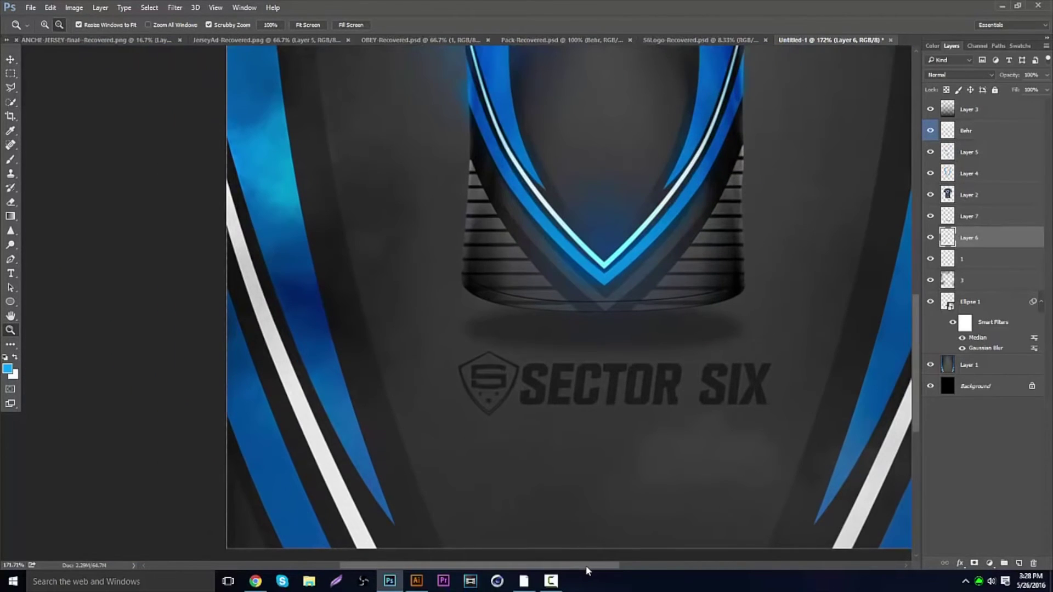
drag(586, 566, 614, 566)
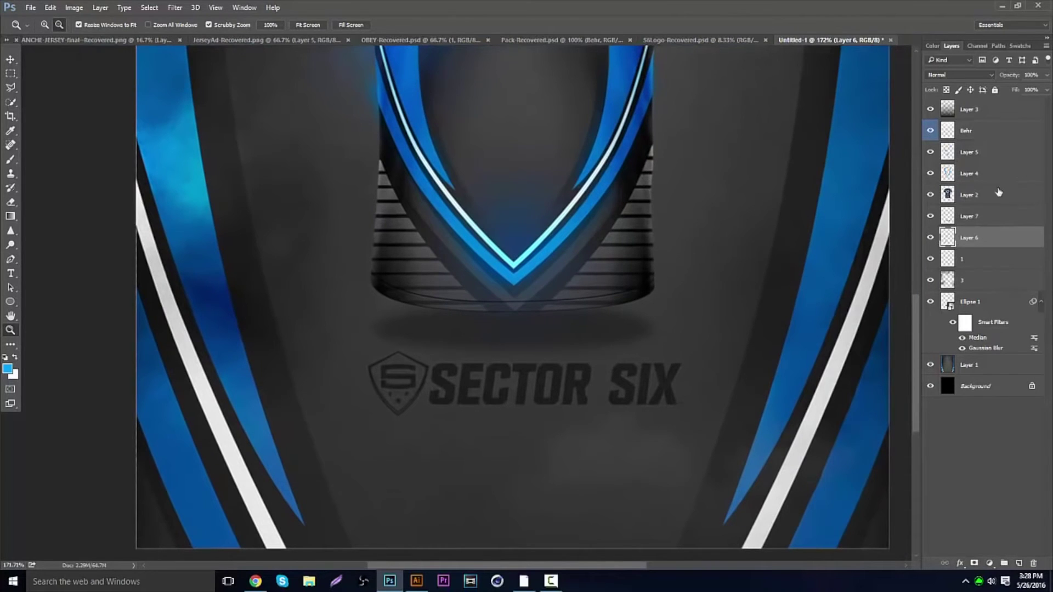
right_click(978, 239)
click(877, 80)
click(749, 353)
click(601, 371)
mouse_move(568, 285)
mouse_down()
mouse_move(564, 240)
mouse_move(589, 203)
mouse_move(566, 250)
mouse_move(574, 208)
mouse_up()
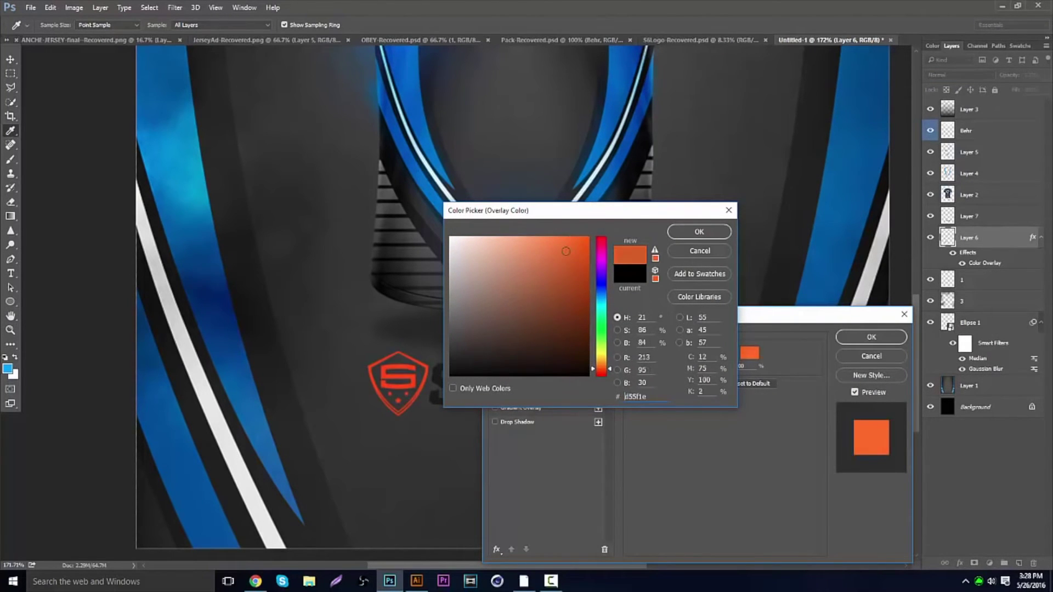
click(698, 232)
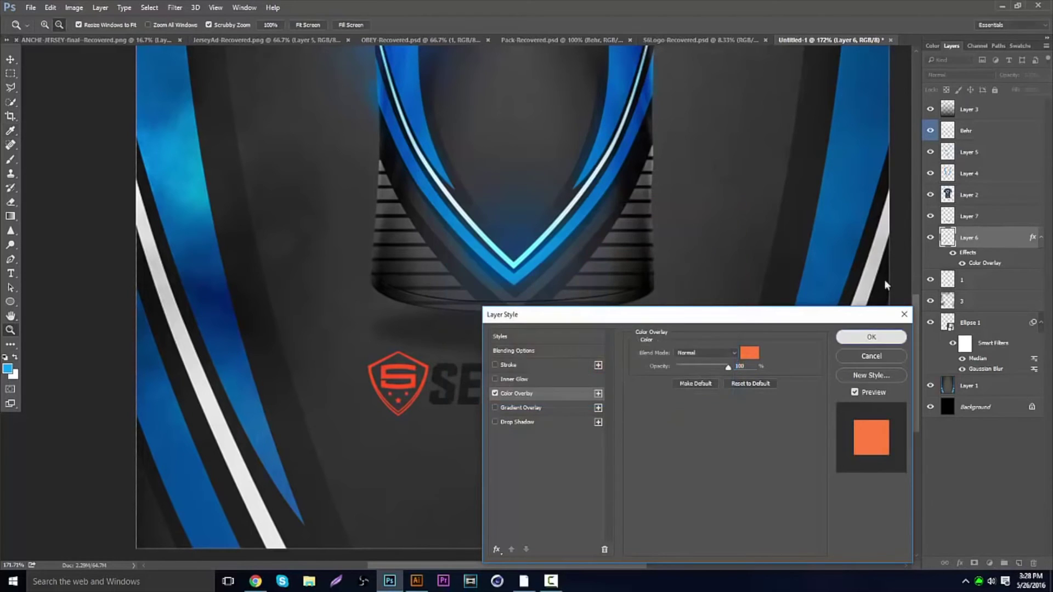
click(870, 337)
Step: Apply a white (#ffffff) Color Overlay to the SECTOR SIX wordmark layer
right_click(1003, 216)
click(899, 79)
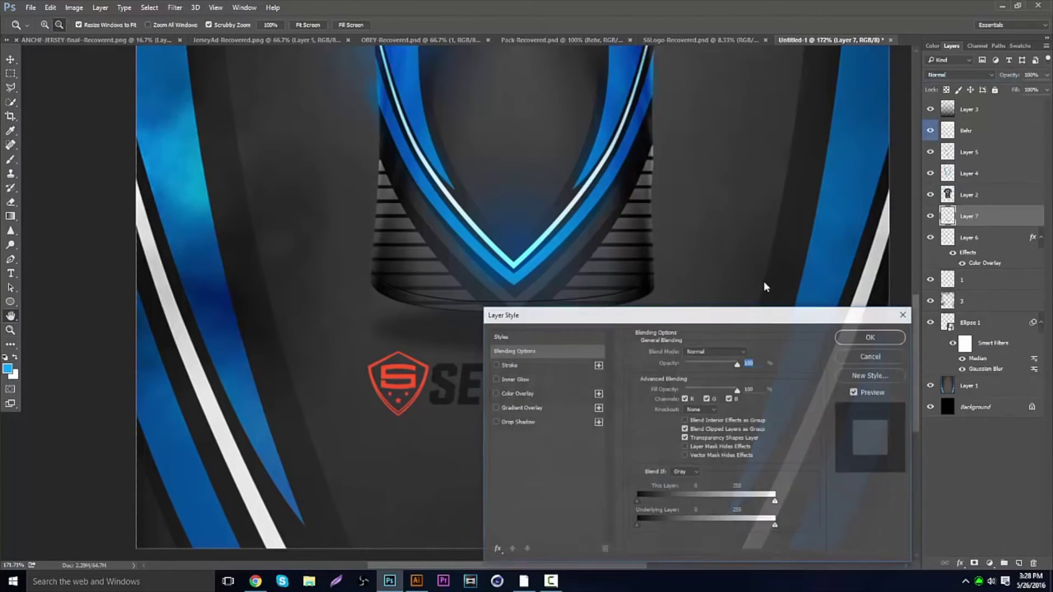
click(519, 394)
click(750, 353)
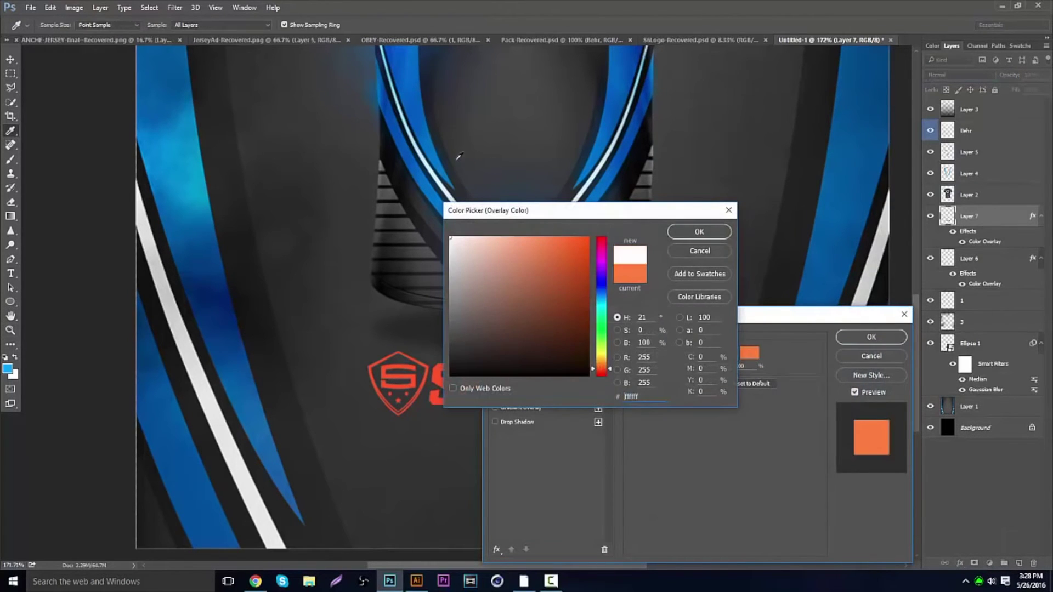
click(698, 231)
click(871, 337)
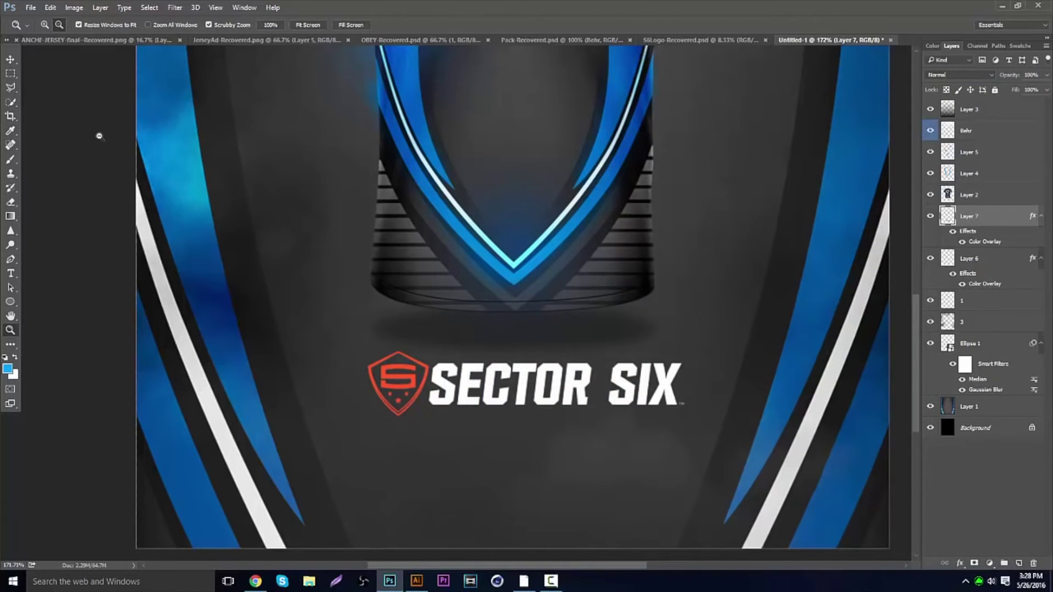
Step: Merge the shield and SECTOR SIX wordmark layers into one and shift the merged logo slightly left to center it beneath the jersey
shift+click(990, 260)
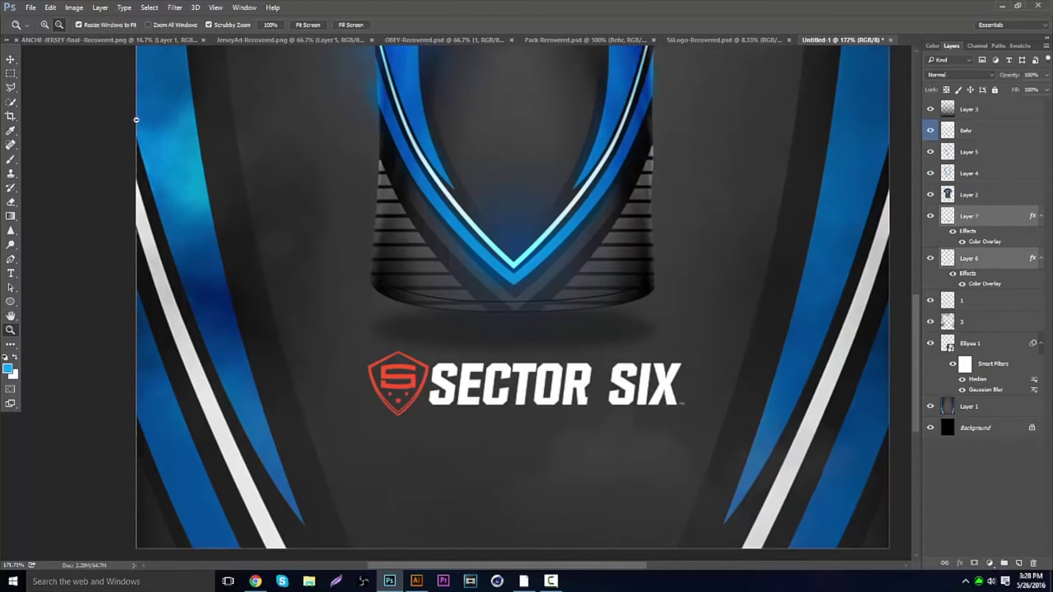
key(ctrl+e)
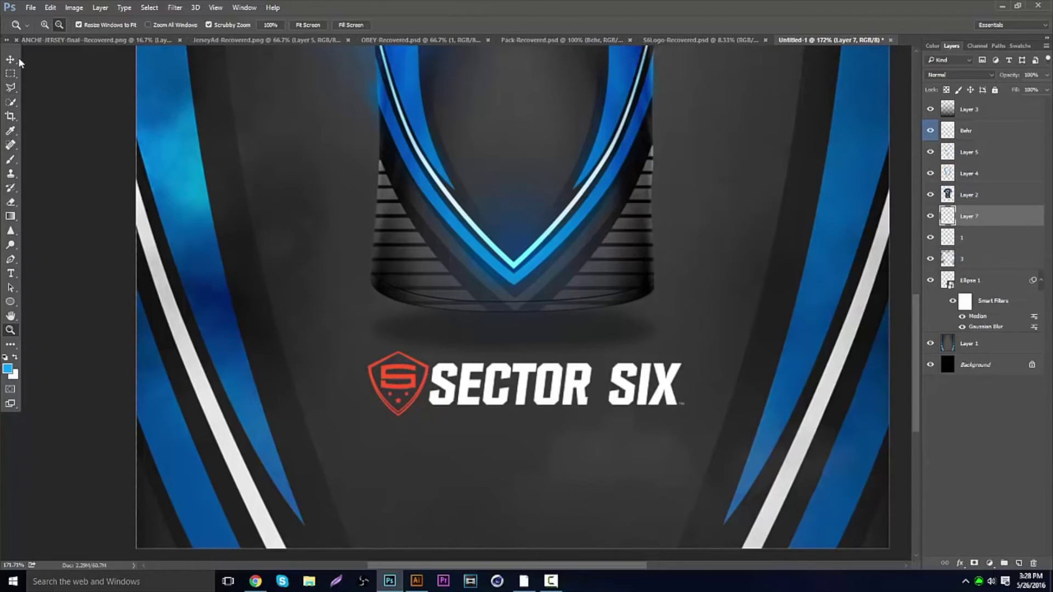
click(18, 60)
drag(364, 247, 351, 246)
scroll(252, 343, down, 1)
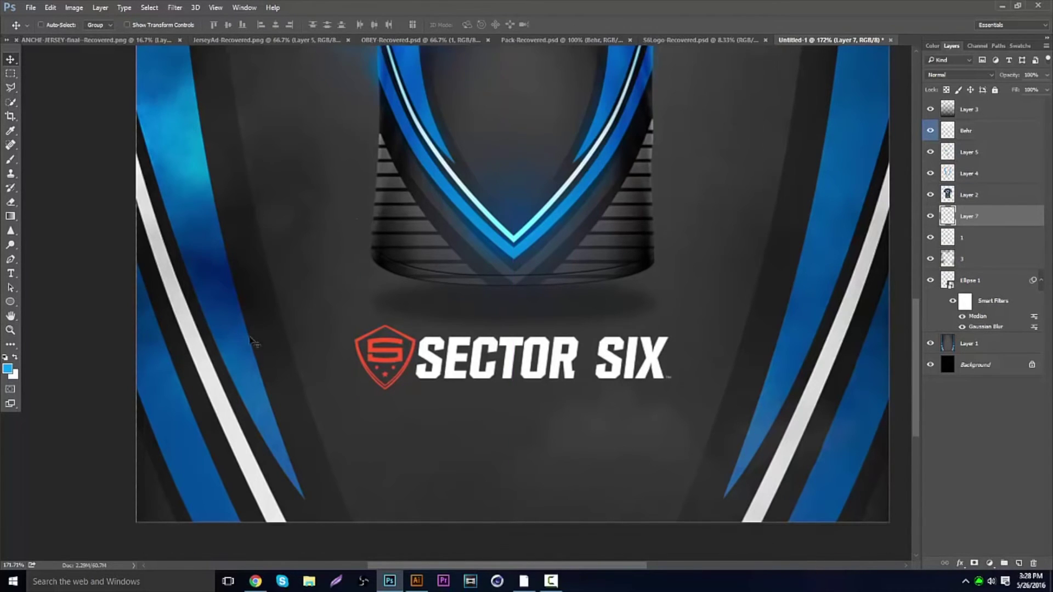
Step: Draw a flat black ellipse about 336 x 8 px under the SECTOR SIX logo, stacked just above layer 1
click(9, 301)
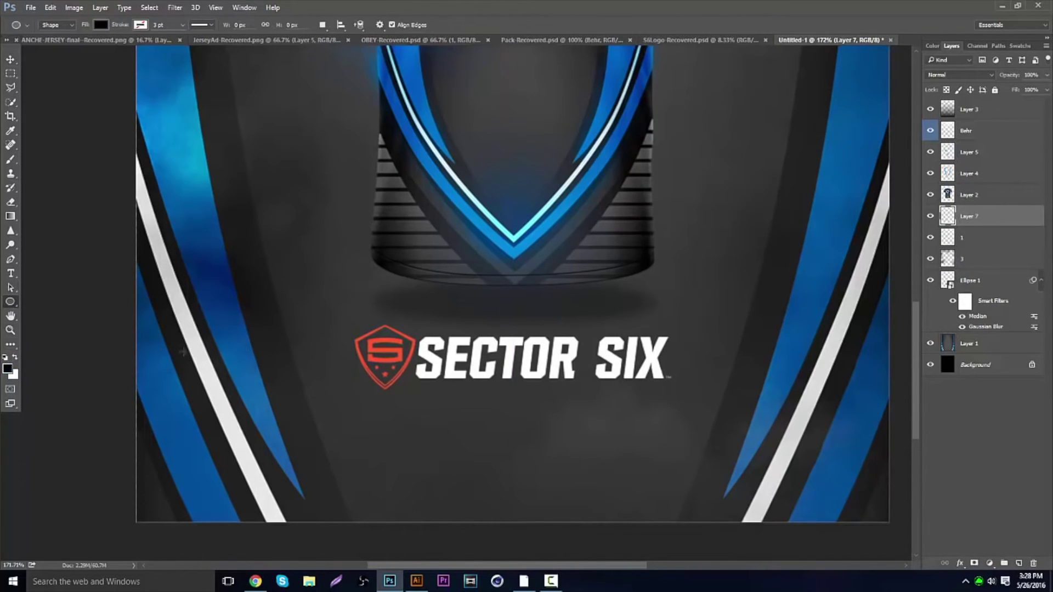
click(967, 244)
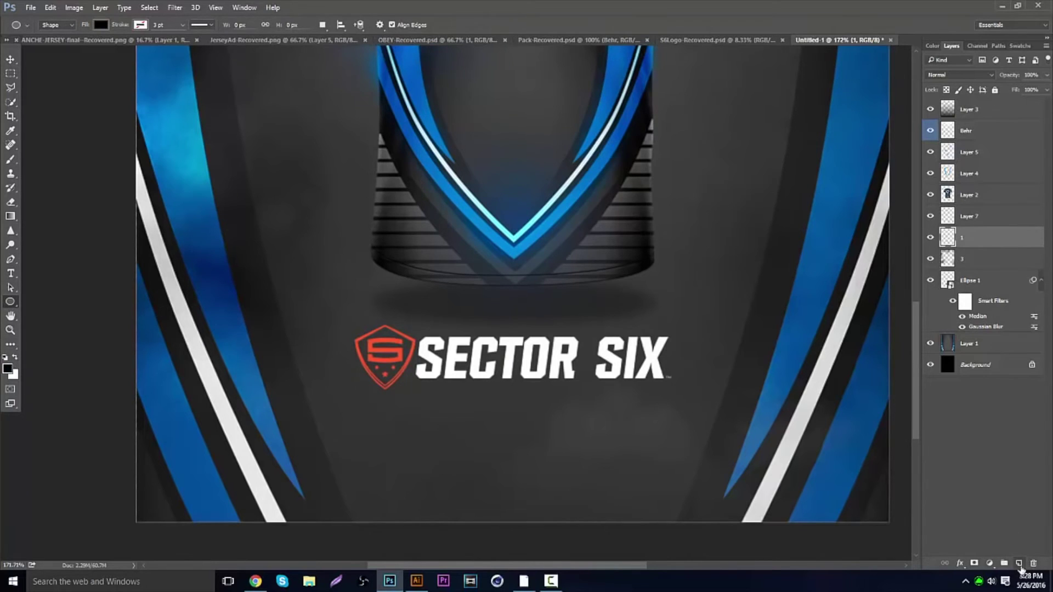
click(1019, 565)
mouse_move(362, 383)
mouse_down()
mouse_move(698, 386)
mouse_move(679, 387)
mouse_up()
Step: Convert the logo's shadow ellipse to a smart object and soften it with a Gaussian Blur
click(174, 7)
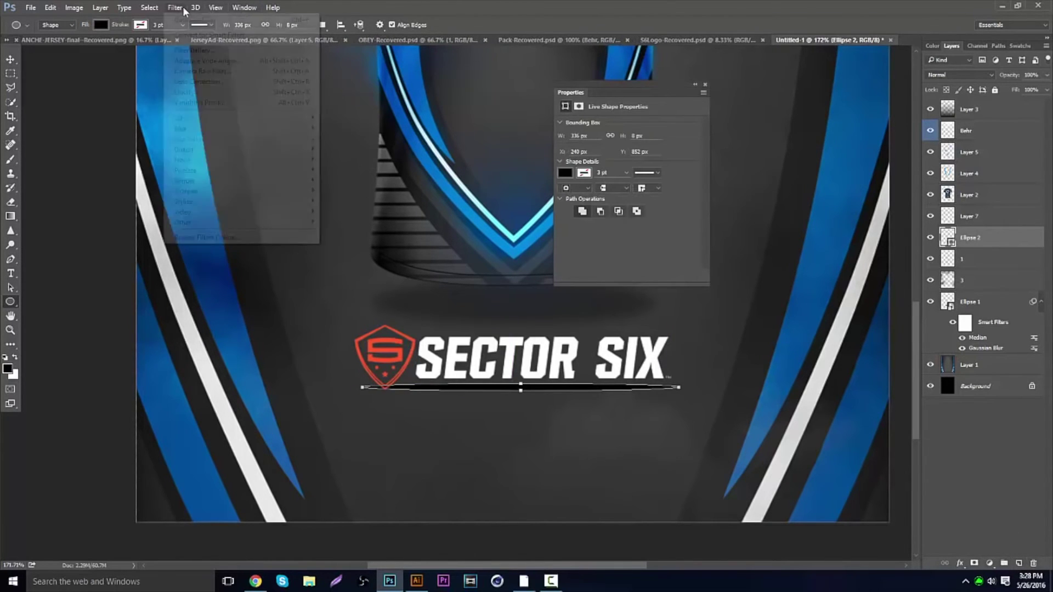
mouse_move(204, 129)
click(340, 170)
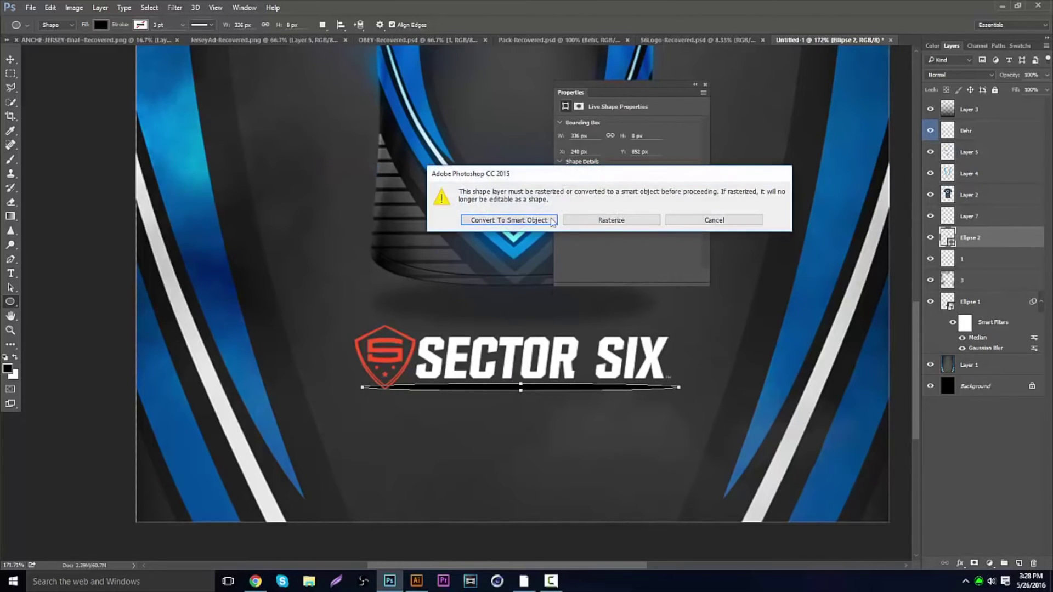
click(516, 220)
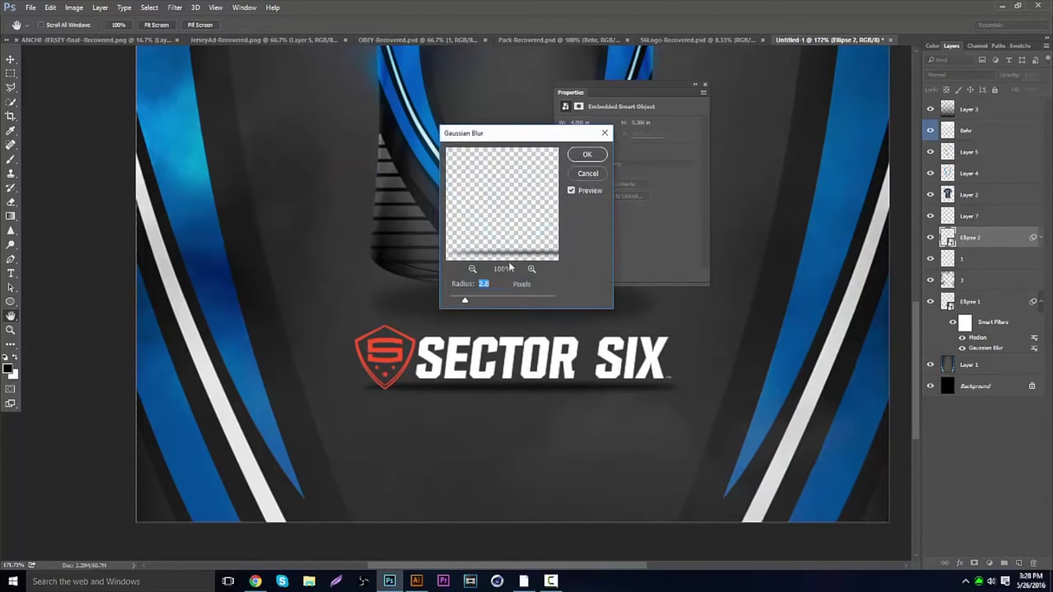
click(600, 156)
Step: Apply a Median noise filter to the blurred shadow ellipse under the logo
click(174, 8)
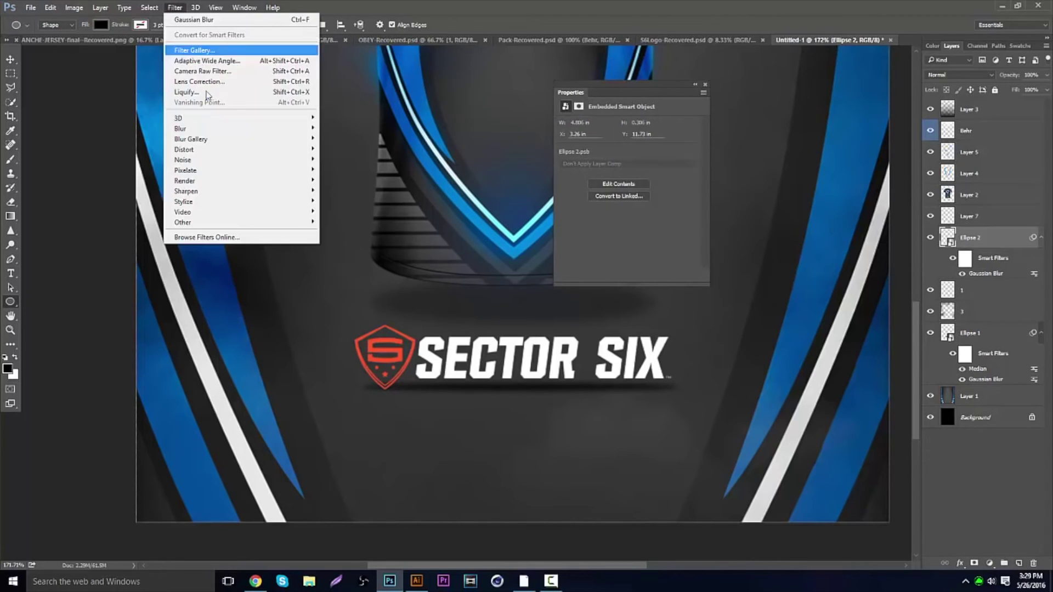
mouse_move(241, 159)
click(359, 259)
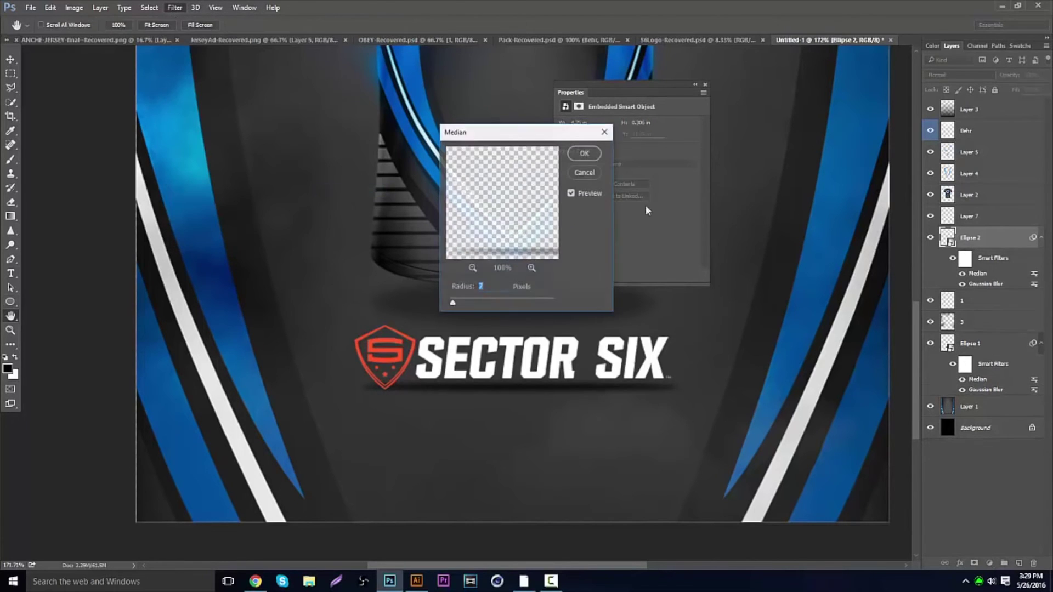
click(591, 157)
Step: Move the logo's shadow slightly down and reduce its opacity to 52%
click(10, 58)
drag(258, 125, 268, 151)
drag(1047, 75, 1021, 91)
click(10, 331)
mouse_move(486, 263)
mouse_down()
mouse_move(351, 264)
mouse_move(486, 263)
mouse_up()
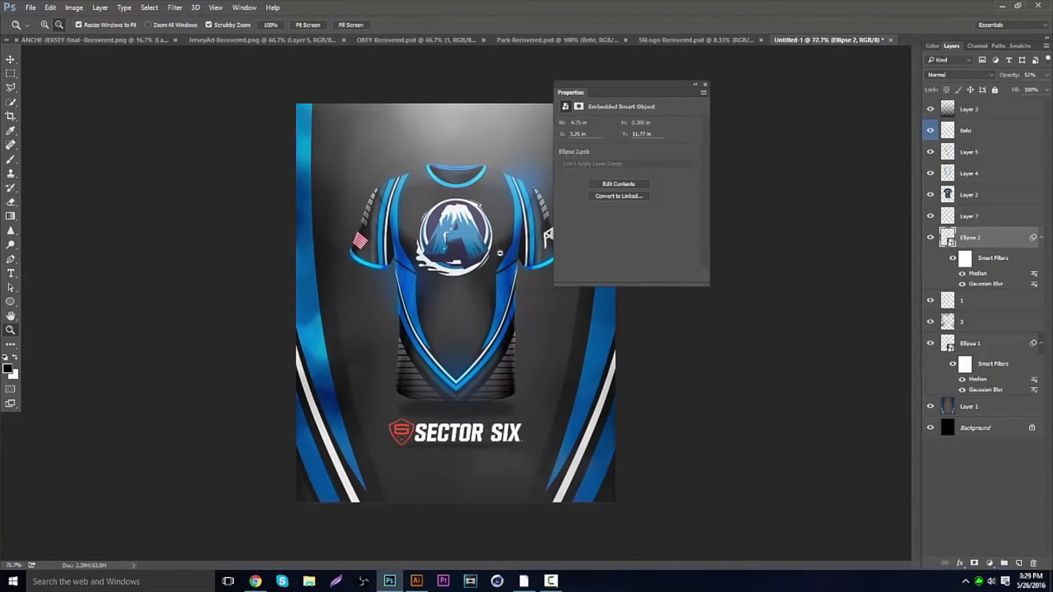
click(705, 84)
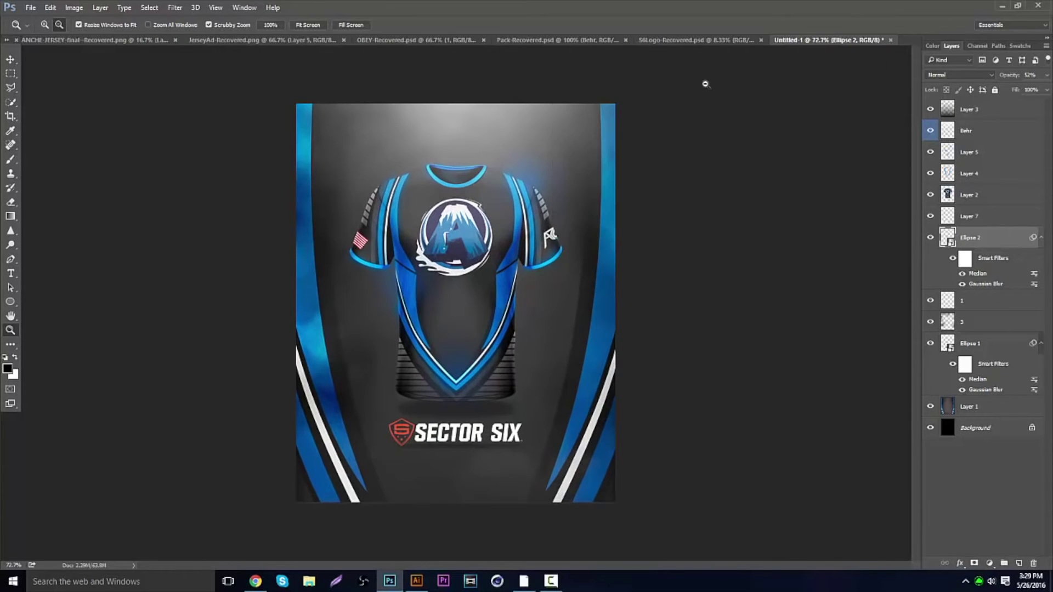
Step: Move the logo and its shadow together slightly lower below the jersey
click(996, 222)
click(18, 63)
drag(335, 160, 335, 169)
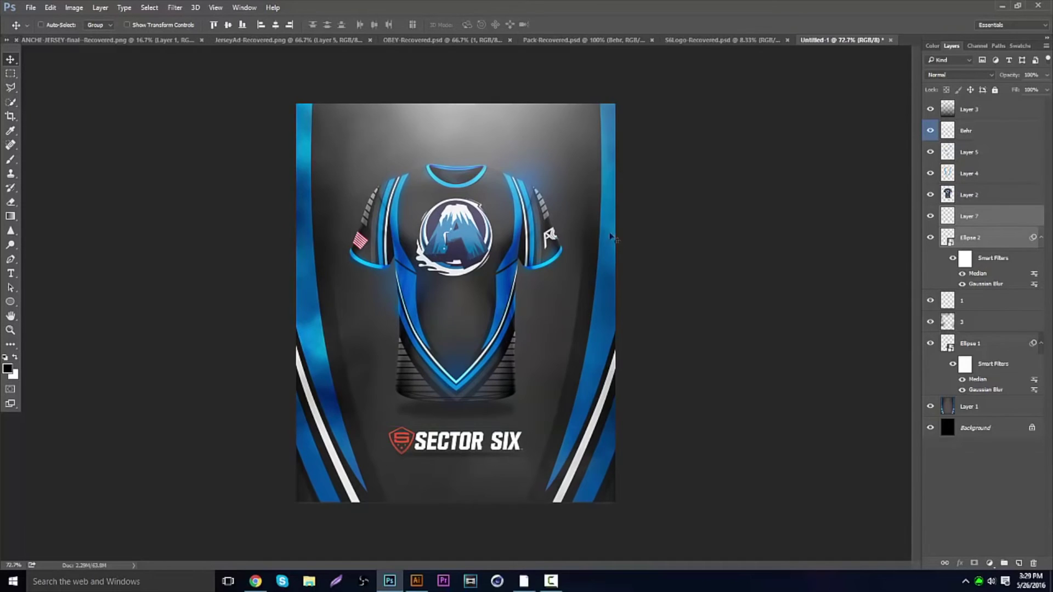
Step: Switch to OBEY-Recovered.psd, hide smoke layers 1 and 15, and collapse the Smoke group
click(442, 40)
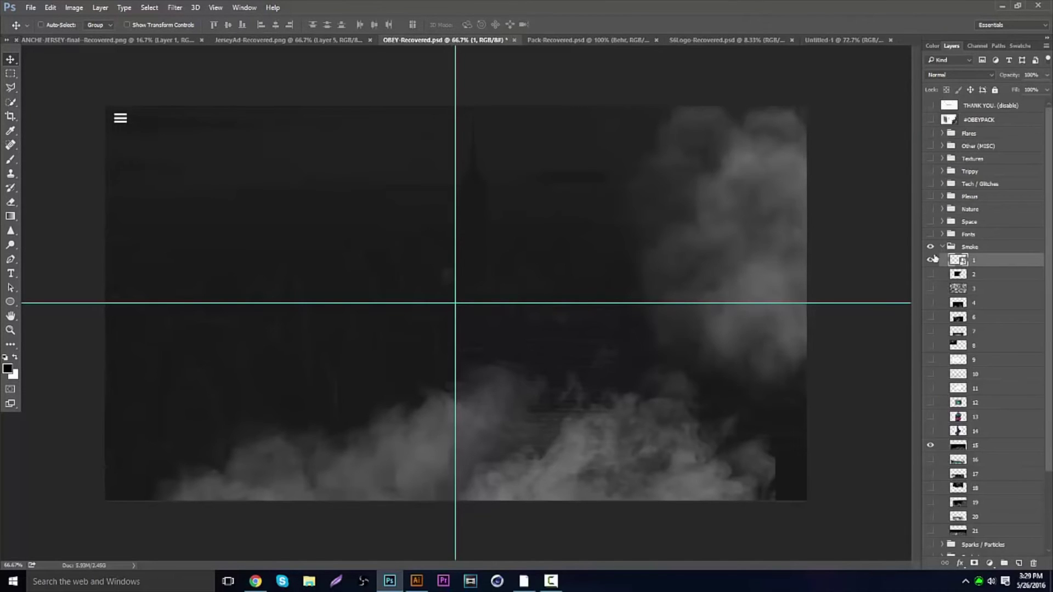
click(930, 260)
click(931, 445)
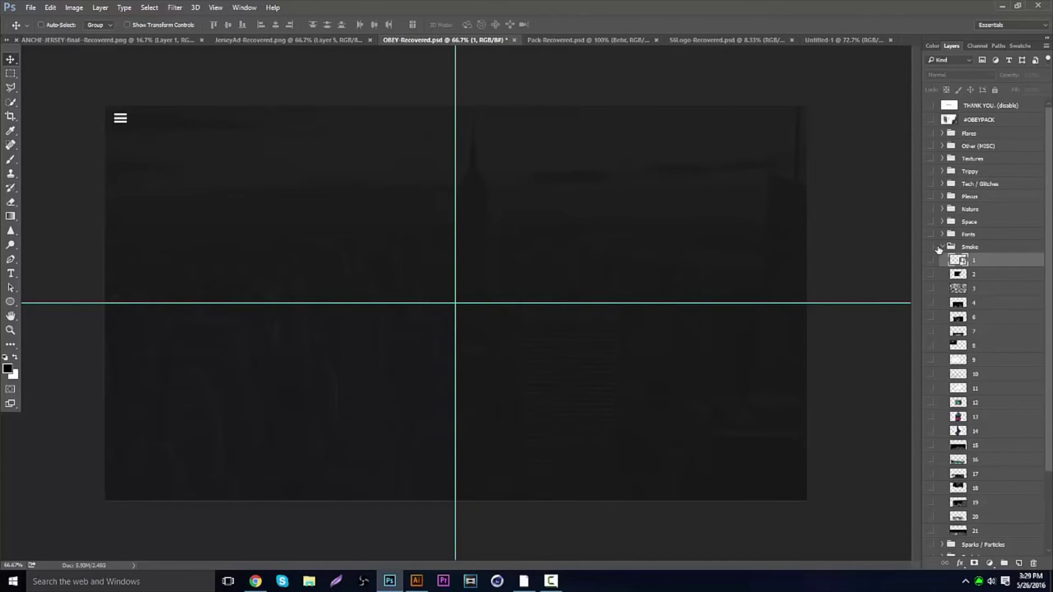
click(941, 248)
click(943, 248)
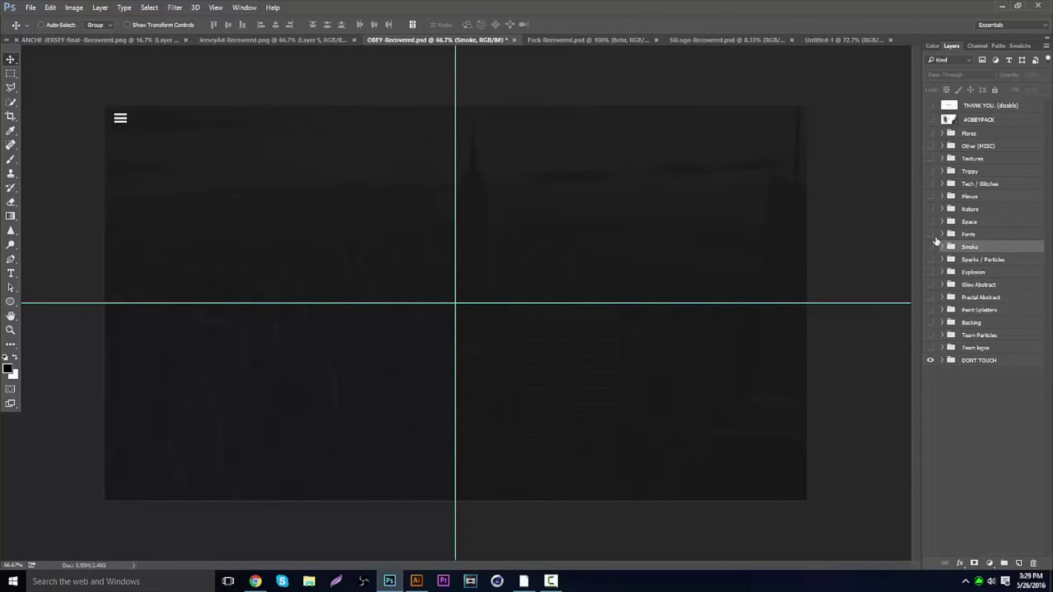
Step: Examine the Backing, Explosion and Nature groups of the asset pack for elements that suit the jersey ad
click(943, 322)
click(941, 323)
click(943, 273)
click(930, 286)
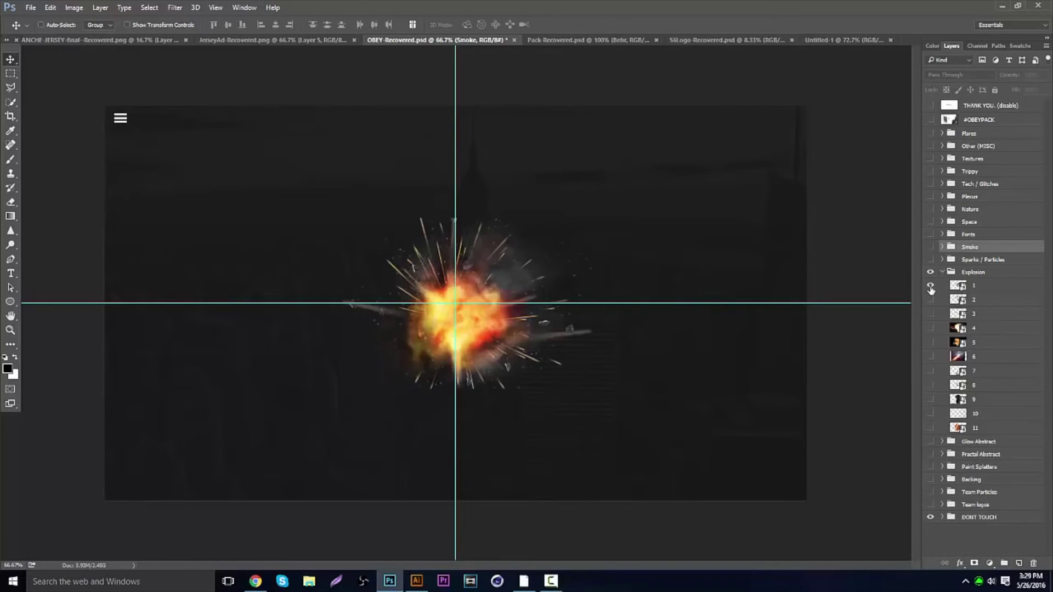
click(930, 272)
click(942, 272)
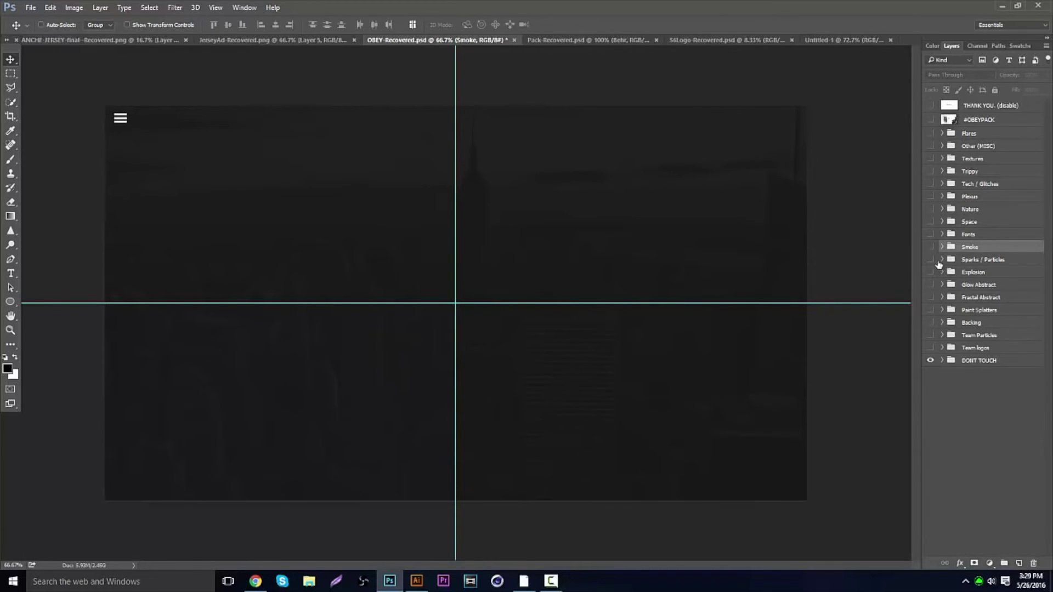
click(944, 210)
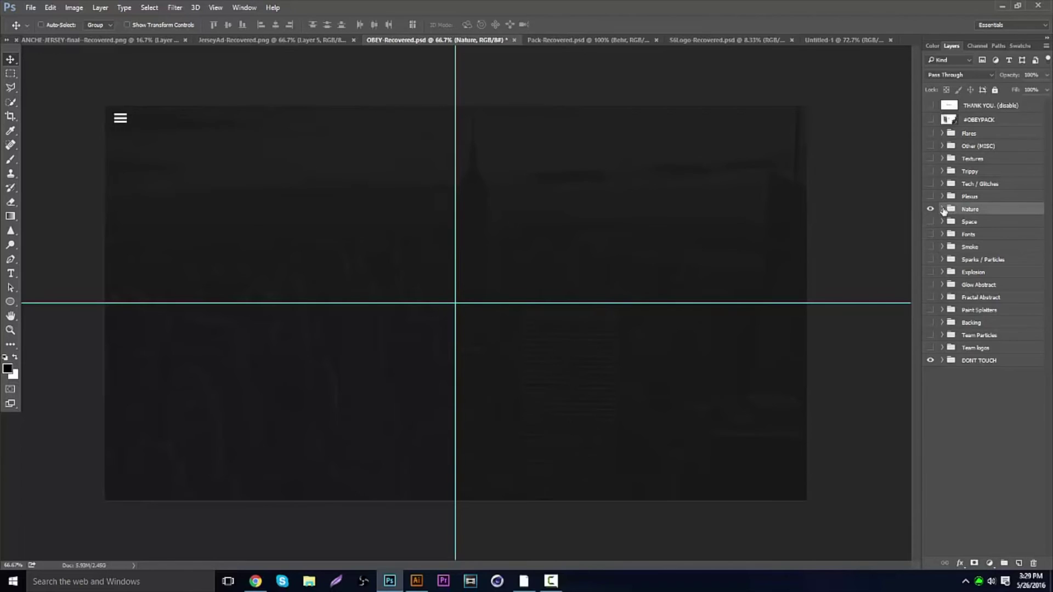
click(943, 209)
click(943, 210)
click(943, 210)
click(930, 235)
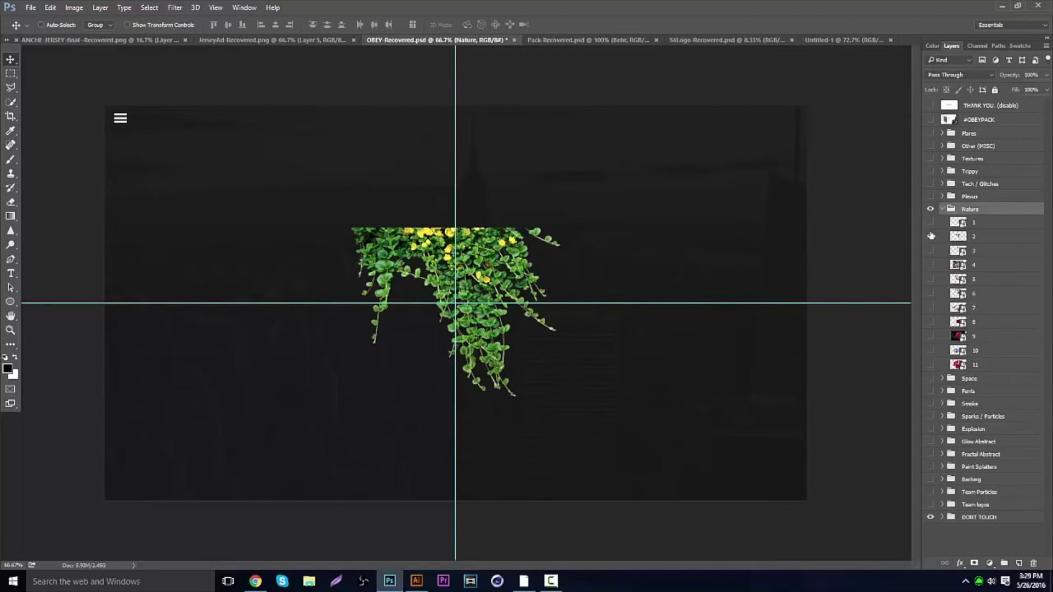
click(931, 236)
click(930, 209)
click(943, 209)
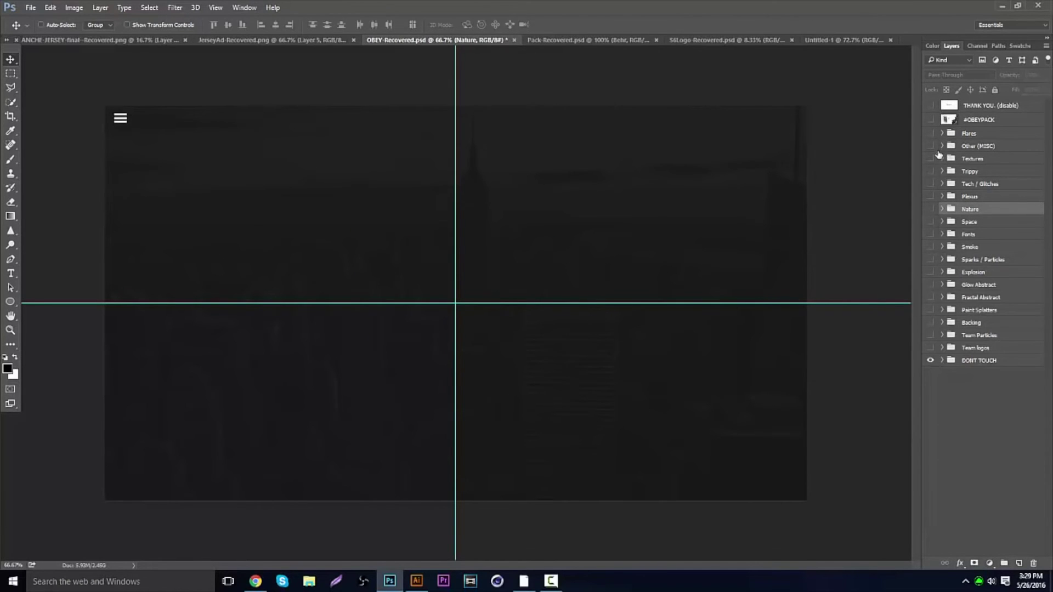
Step: Preview the Other (MISC) group and copy its rock layer 5 into Untitled-1, stacked just above the Behr layer
click(943, 145)
click(931, 202)
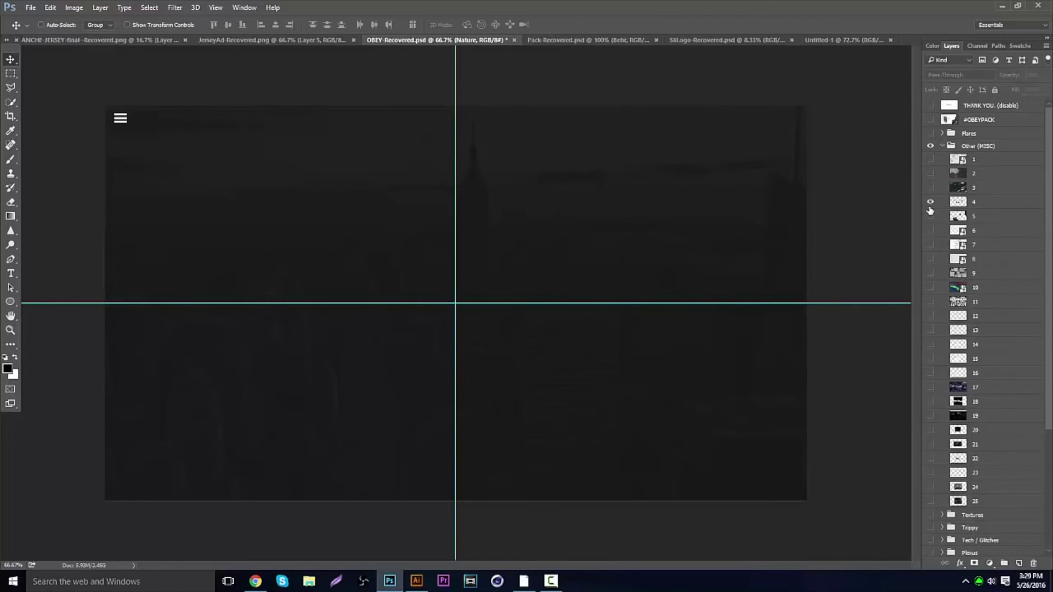
click(930, 204)
click(931, 229)
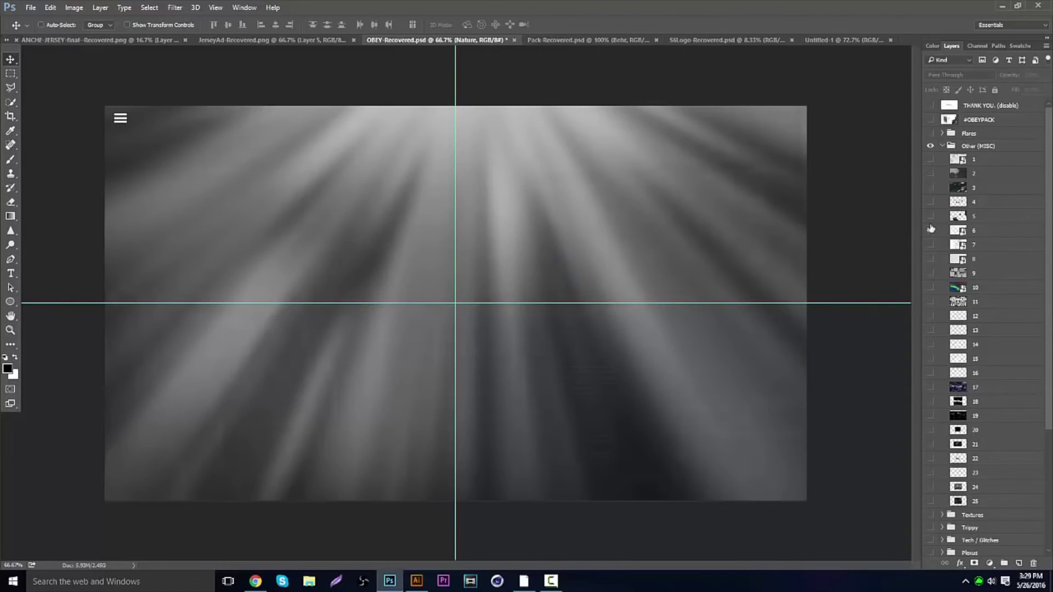
click(930, 229)
click(974, 216)
drag(570, 181, 856, 39)
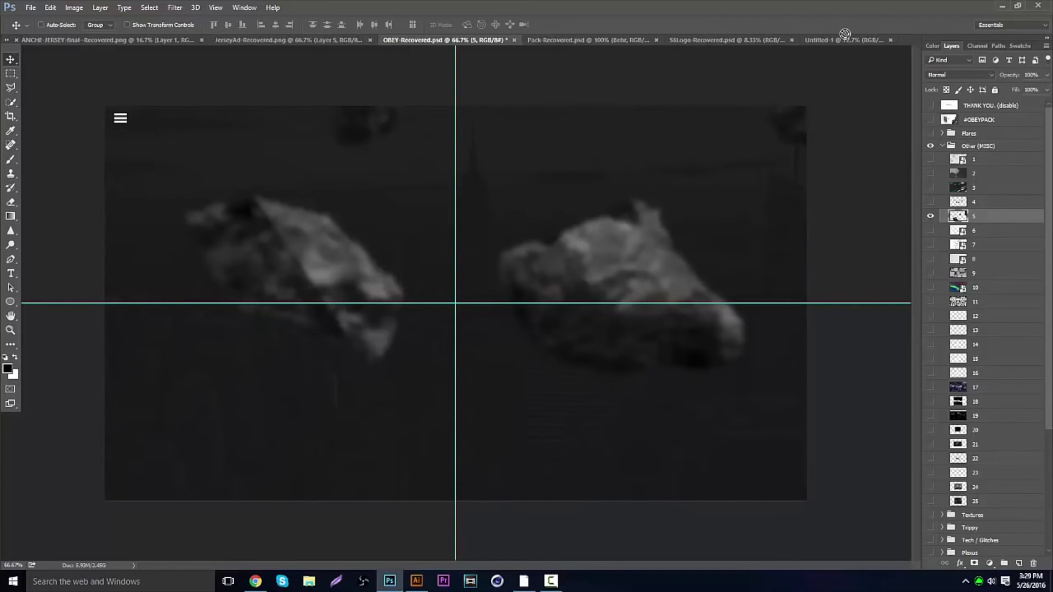
drag(839, 44, 426, 185)
drag(1000, 194, 984, 131)
Step: Position the rocks so that one covers the lower-left corner of the jersey ad
drag(711, 162, 715, 473)
drag(680, 155, 872, 376)
drag(768, 334, 466, 315)
drag(623, 282, 516, 242)
Step: Cut the upper rock portion onto its own layer and place it at the ad's right edge beside the lower jersey
click(10, 75)
drag(283, 95, 620, 328)
key(ctrl+x)
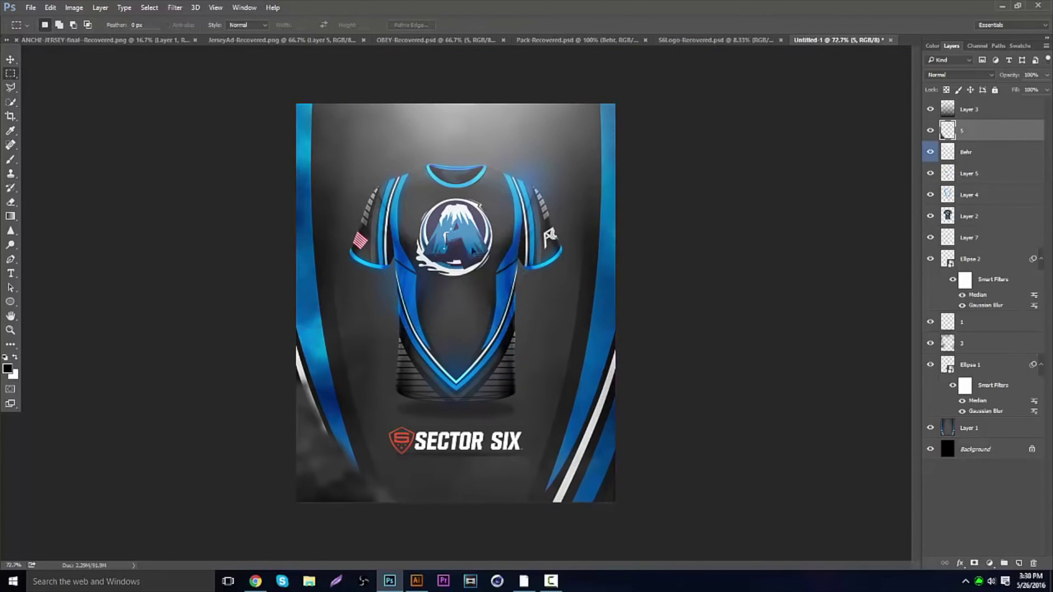
key(ctrl+v)
key(v)
drag(477, 278, 631, 330)
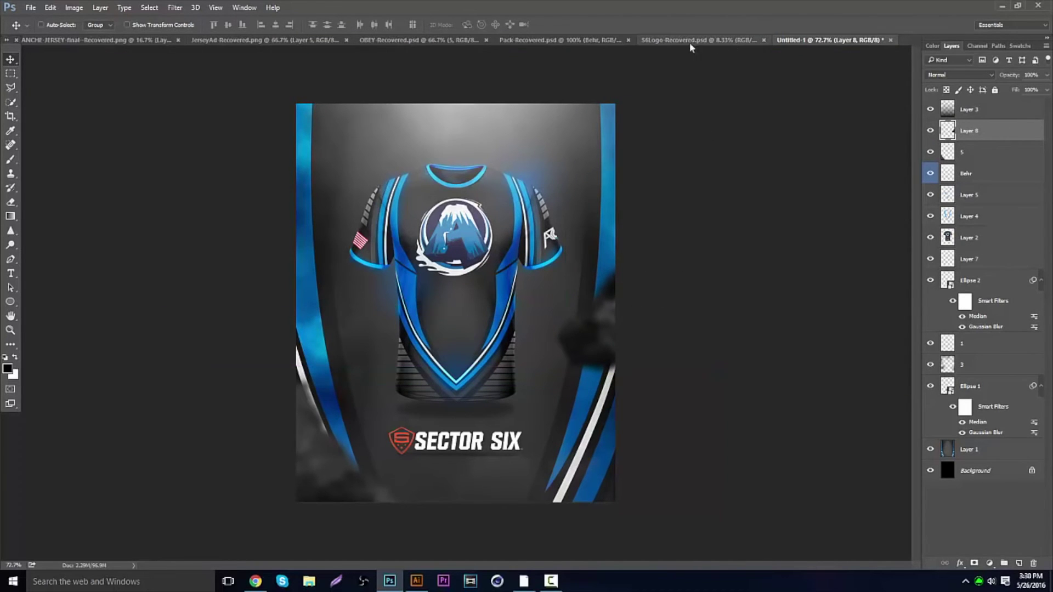
Step: Return to OBEY-Recovered.psd, then hide and collapse the Other (MISC) group
click(505, 40)
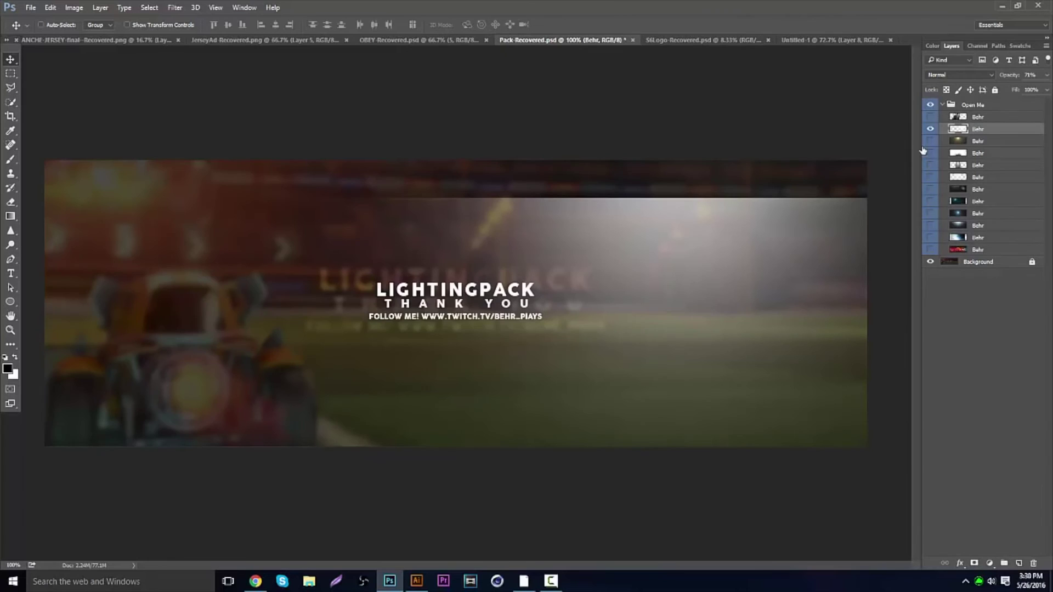
click(415, 40)
click(943, 146)
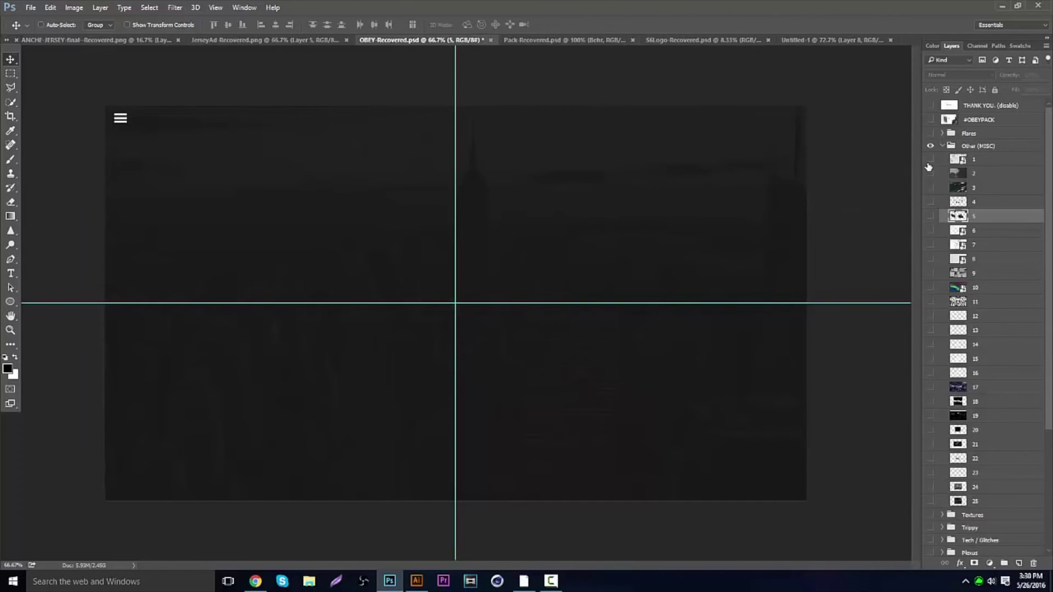
click(947, 146)
click(943, 147)
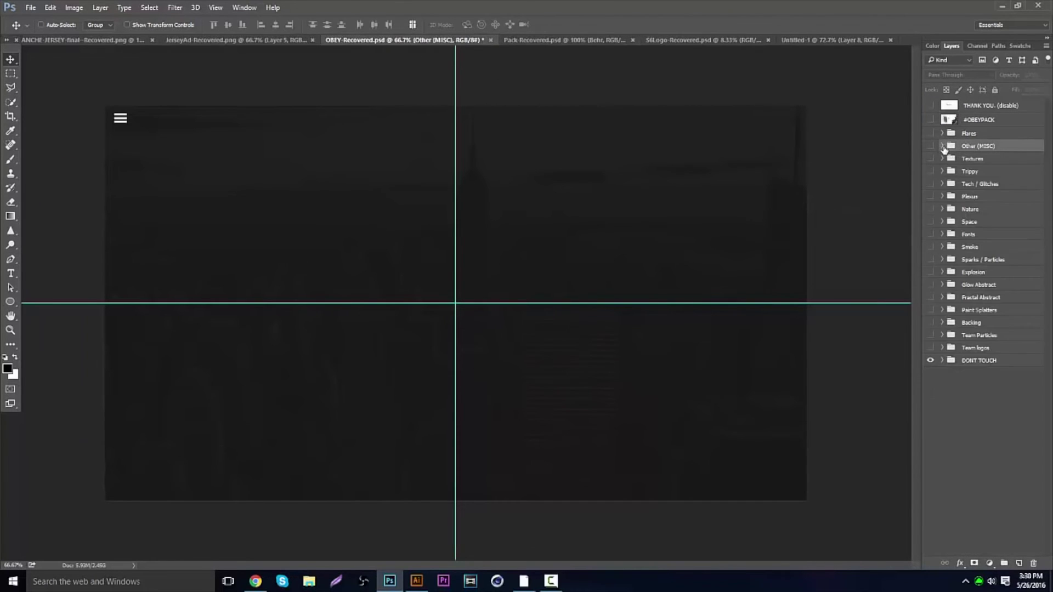
Step: Preview the Sparks / Particles group and copy its particle layer 5 into Untitled-1, placing it over the jersey
click(942, 260)
click(930, 260)
click(930, 290)
click(930, 290)
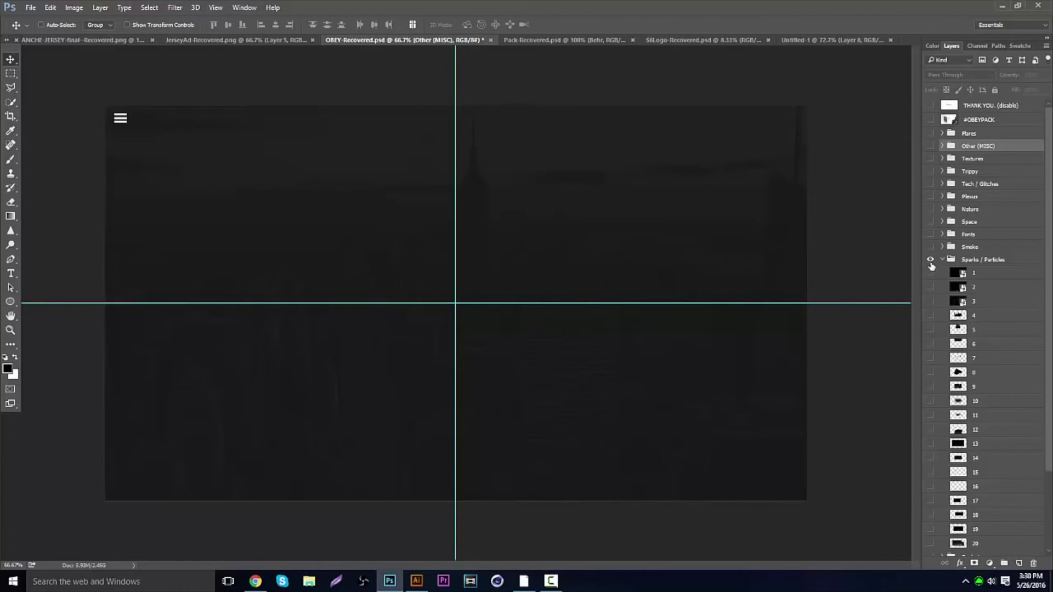
click(931, 327)
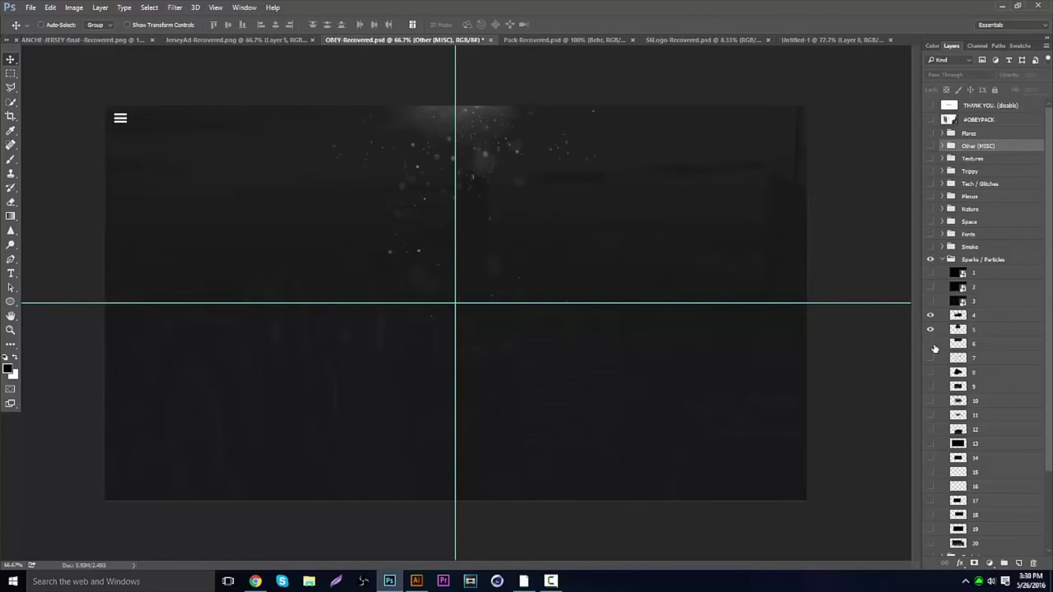
click(931, 330)
click(931, 329)
click(982, 330)
drag(435, 140, 824, 44)
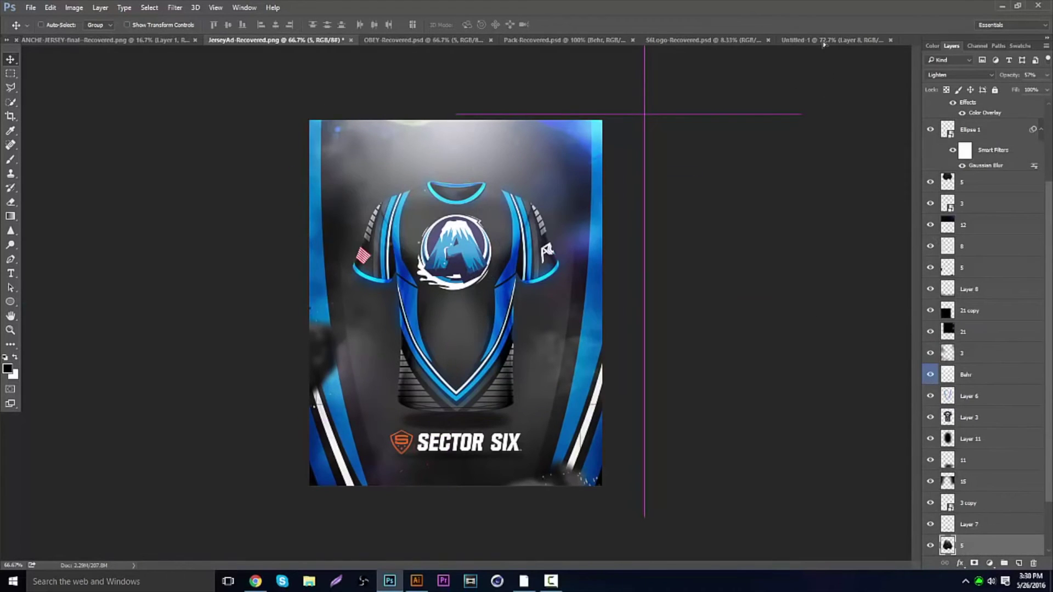
drag(823, 41, 414, 195)
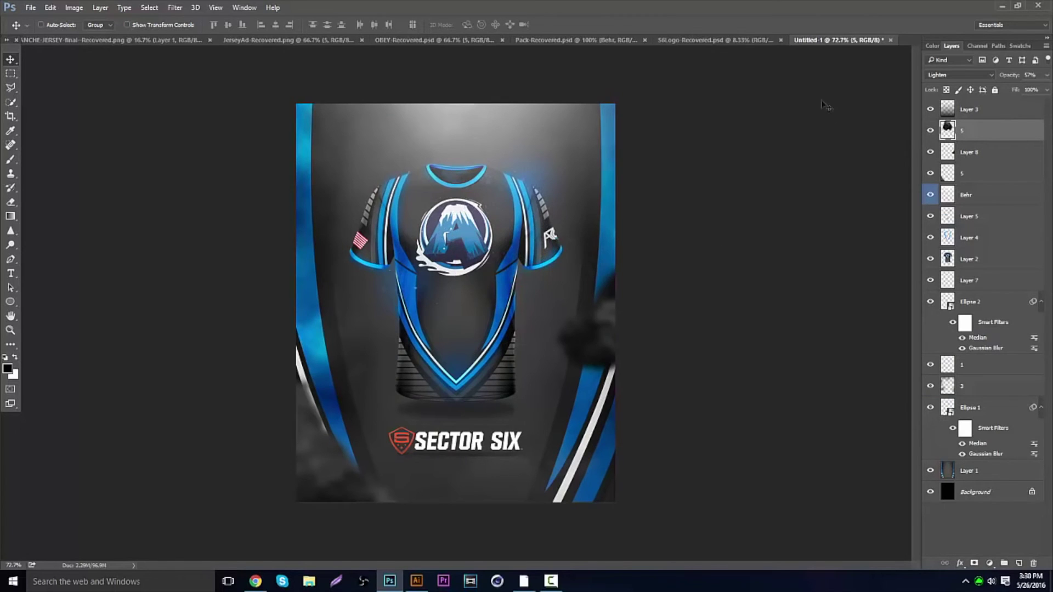
Step: Hide and collapse the Sparks / Particles group in OBEY-Recovered.psd
click(413, 40)
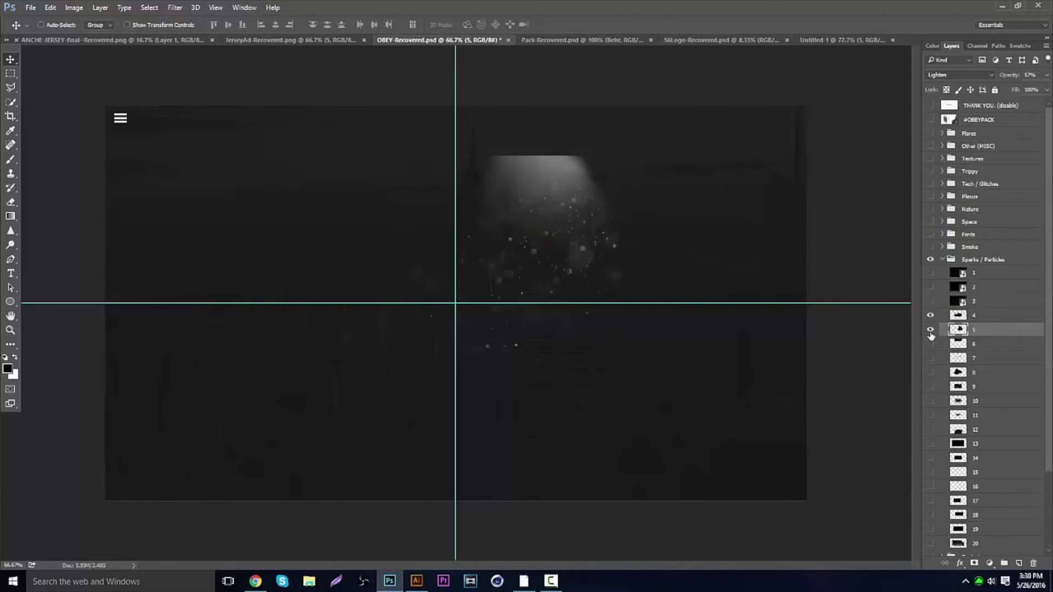
drag(931, 332, 930, 265)
click(943, 260)
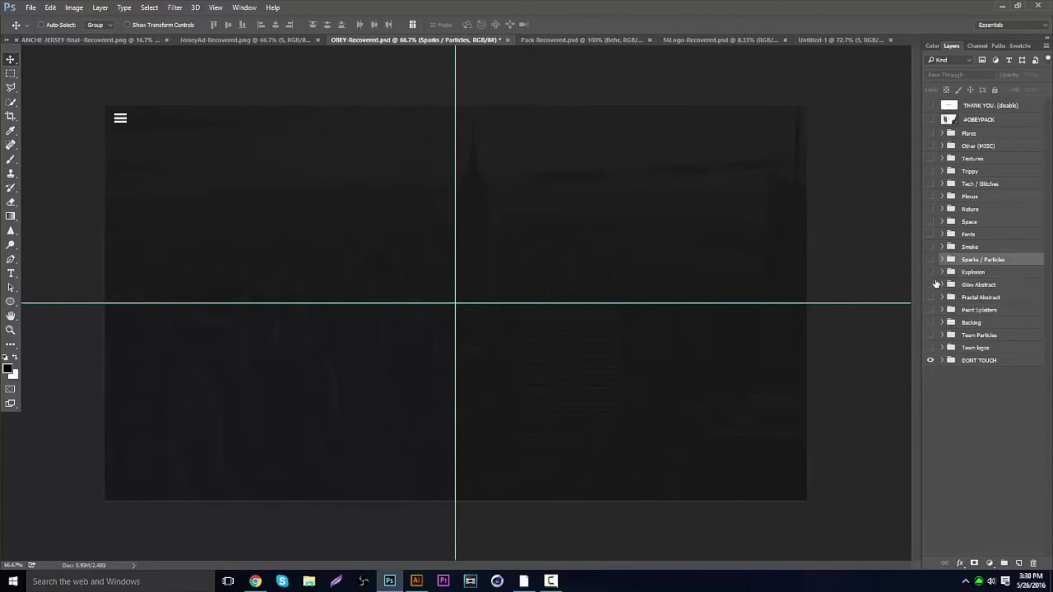
Step: Open the Explosion group in OBEY-Recovered.psd, preview its first layers and show layer 3
click(942, 272)
click(930, 286)
click(930, 286)
click(930, 299)
click(930, 299)
click(930, 314)
Step: Copy explosion layer 3 into Untitled-1, then duplicate it and move the copy across the ad
click(964, 318)
drag(719, 192, 460, 311)
key(ctrl+j)
drag(524, 318, 660, 302)
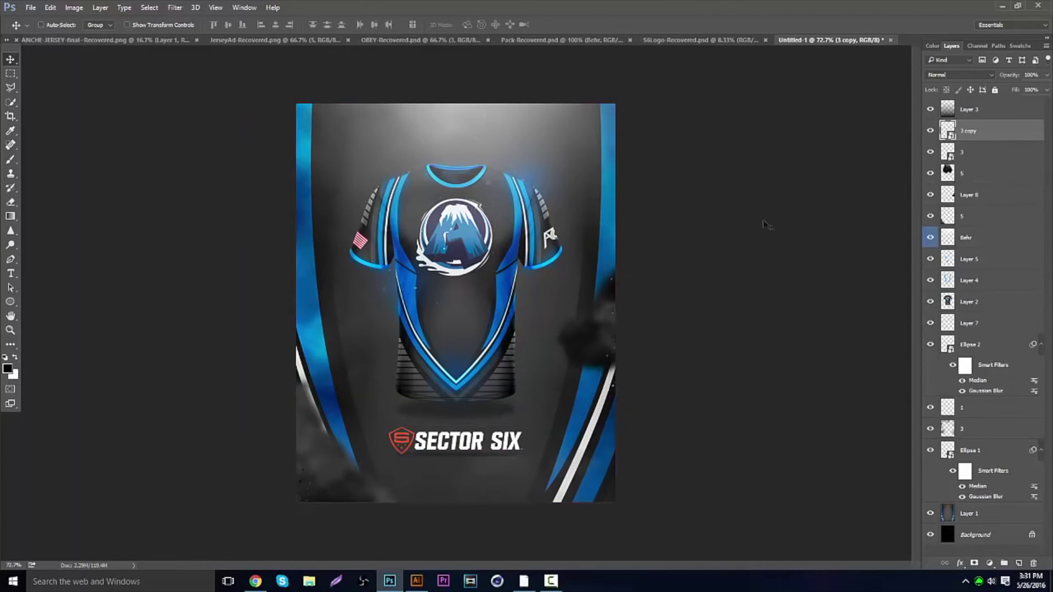
Step: Return to OBEY-Recovered.psd, hide explosion layer 3 and preview the upper layers of the Sparks / Particles group
click(439, 40)
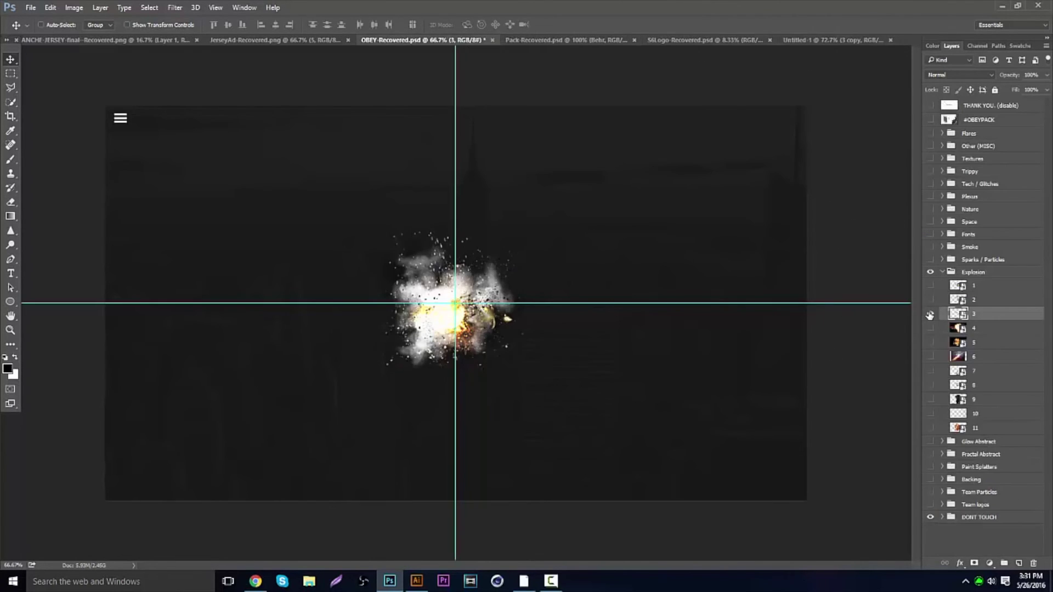
click(929, 315)
click(939, 260)
scroll(931, 323, down, 1)
click(930, 329)
click(930, 330)
click(930, 315)
click(930, 316)
click(930, 301)
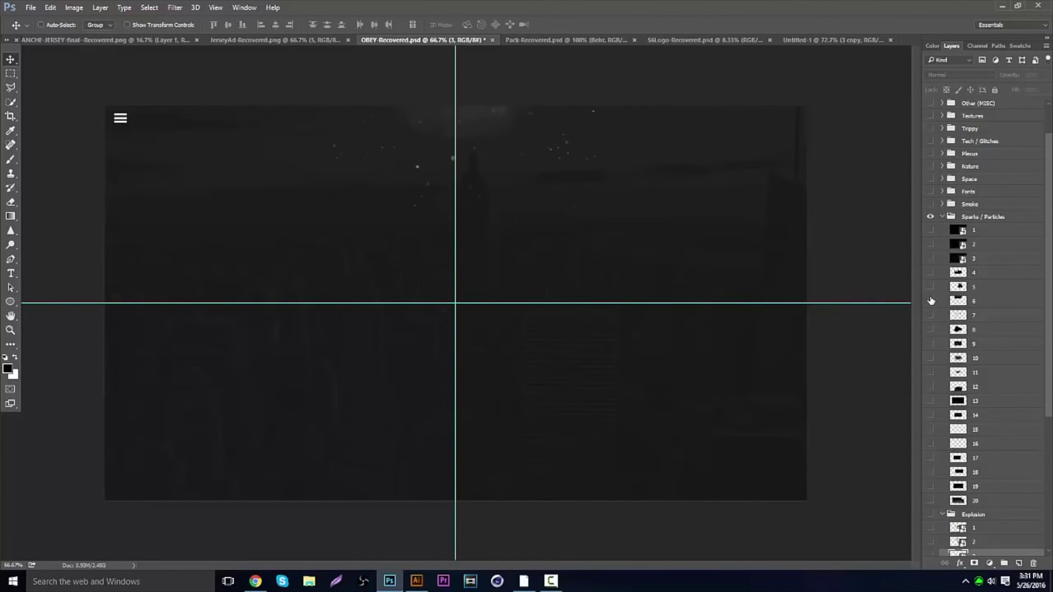
click(931, 301)
click(930, 260)
click(930, 260)
Step: Show layer 12 of the Sparks / Particles group and copy its sparks into Untitled-1, placing them along the ad's bottom edge
scroll(925, 311, down, 1)
scroll(925, 311, down, 1)
click(930, 329)
click(930, 330)
click(930, 329)
click(982, 330)
drag(641, 247, 731, 394)
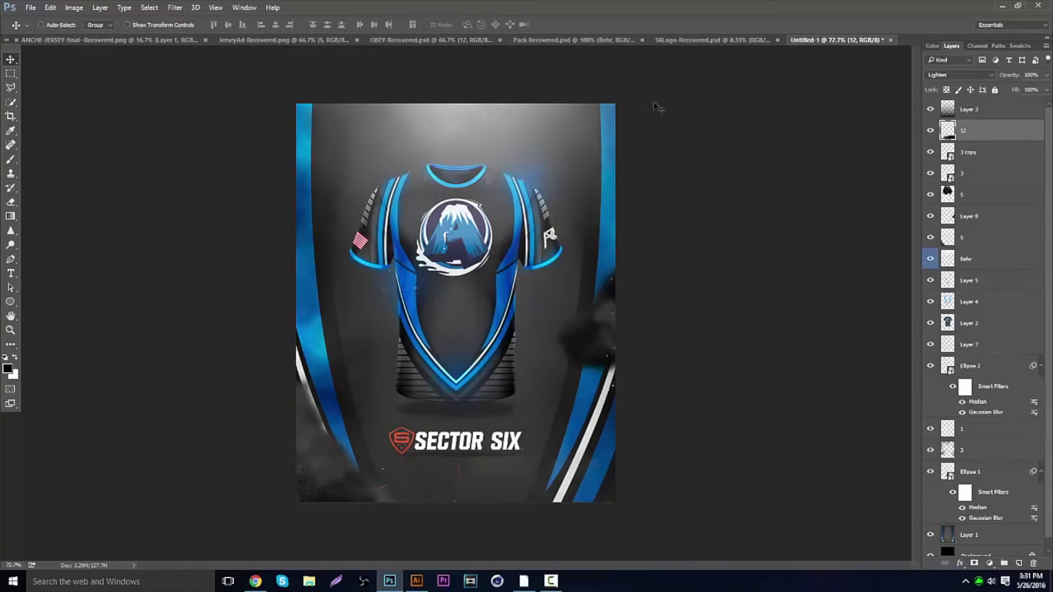
mouse_move(548, 243)
mouse_down()
mouse_move(565, 241)
mouse_move(537, 245)
mouse_up()
Step: Preview the effects in Pack-Recovered.psd for usable artwork and return to OBEY-Recovered.psd
click(546, 40)
click(931, 129)
click(931, 142)
click(930, 141)
click(930, 201)
click(930, 202)
click(930, 213)
click(930, 214)
click(434, 41)
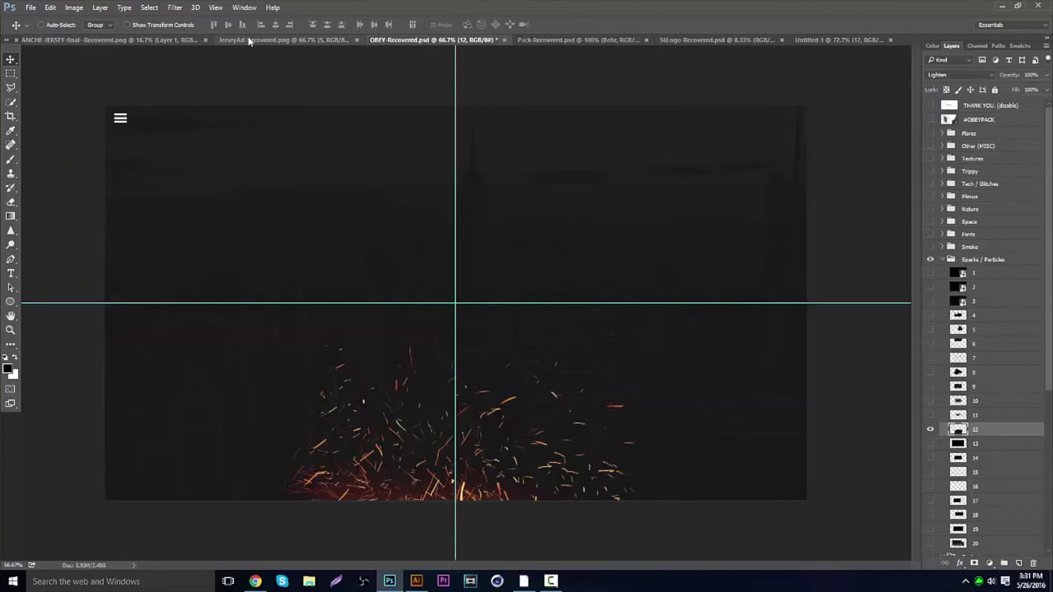
Step: Find the light flare layer 21 in JerseyAd-Recovered.png and copy it into Untitled-1
click(281, 40)
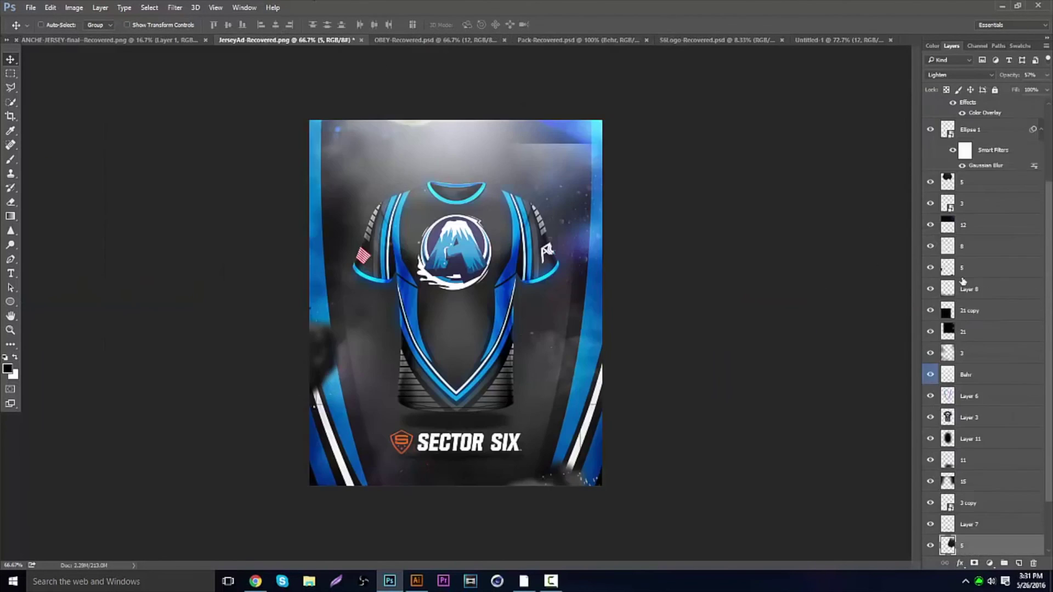
scroll(930, 305, down, 3)
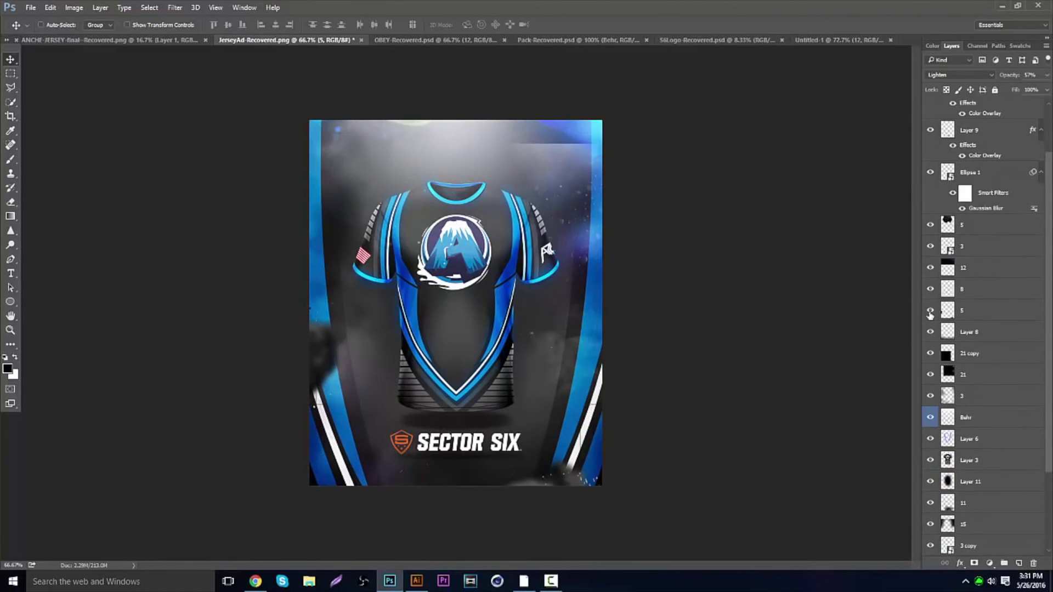
click(931, 374)
click(931, 374)
click(979, 374)
drag(332, 139, 799, 40)
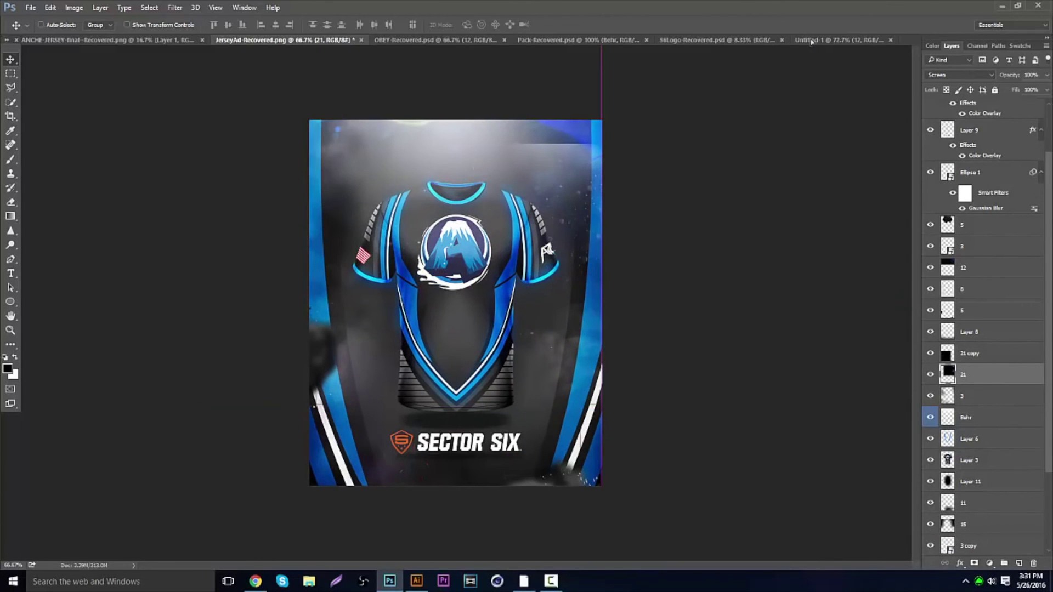
drag(812, 41, 367, 162)
Step: Position the light flare over the ad's left side, then duplicate it and move the copy toward the right edge
drag(408, 326, 710, 222)
key(ctrl+j)
drag(558, 247, 658, 233)
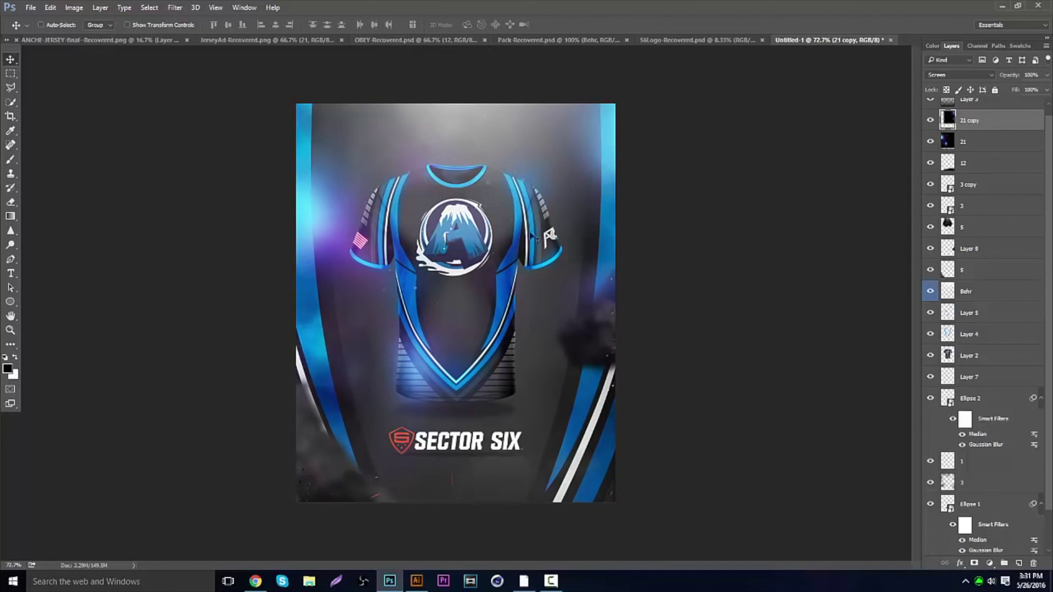
Step: Merge all layers of Untitled-1 into the background and duplicate the merged layer
scroll(1042, 191, up, 1)
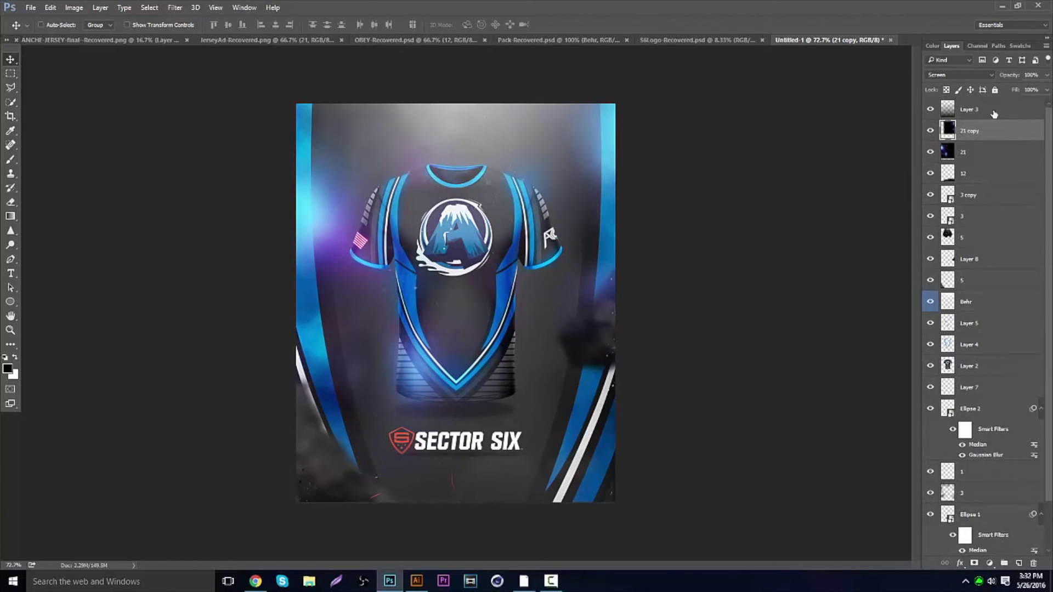
click(1020, 111)
drag(1051, 118, 1049, 367)
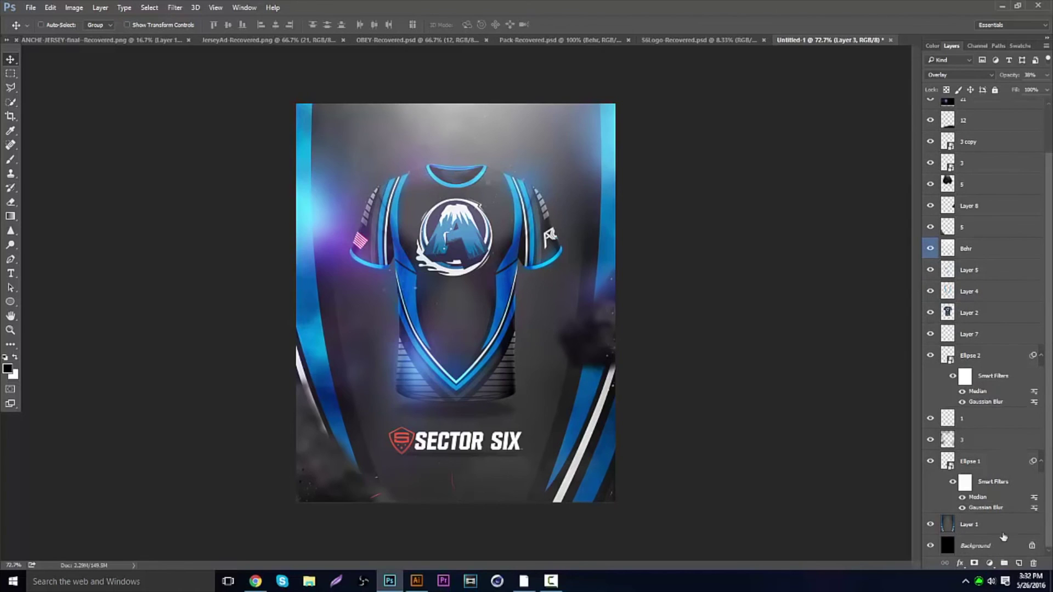
key(ctrl+shift+e)
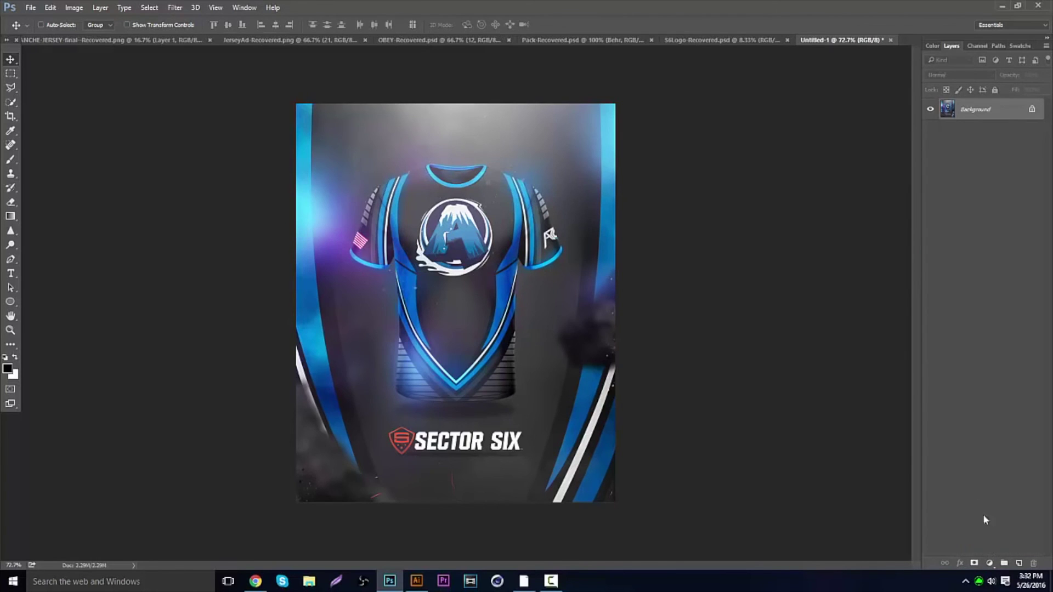
key(ctrl+j)
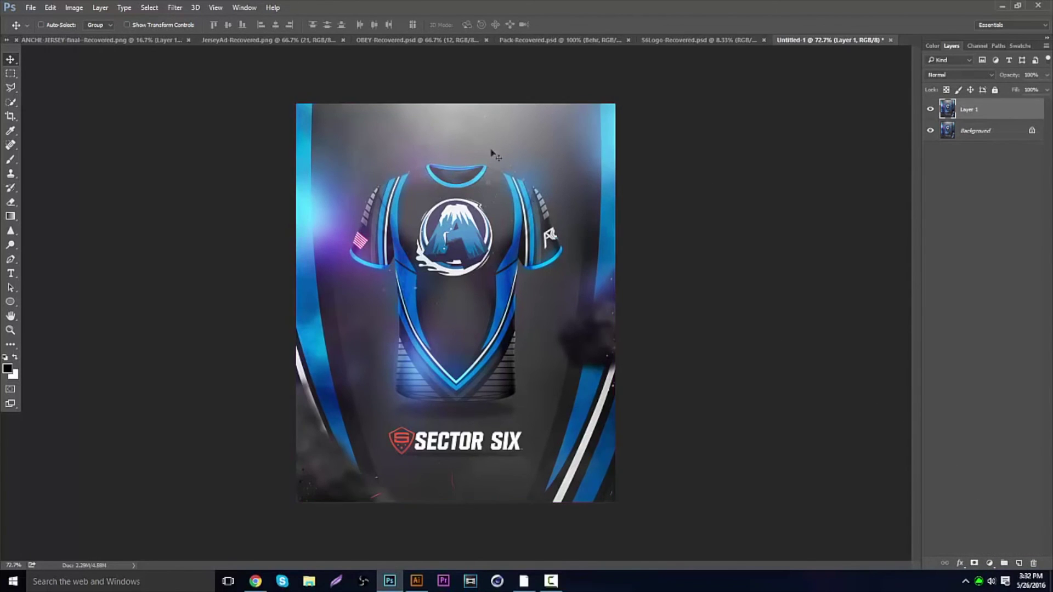
Step: Add an Exposure adjustment layer with exposure +0.44 and gamma correction 0.79
click(990, 563)
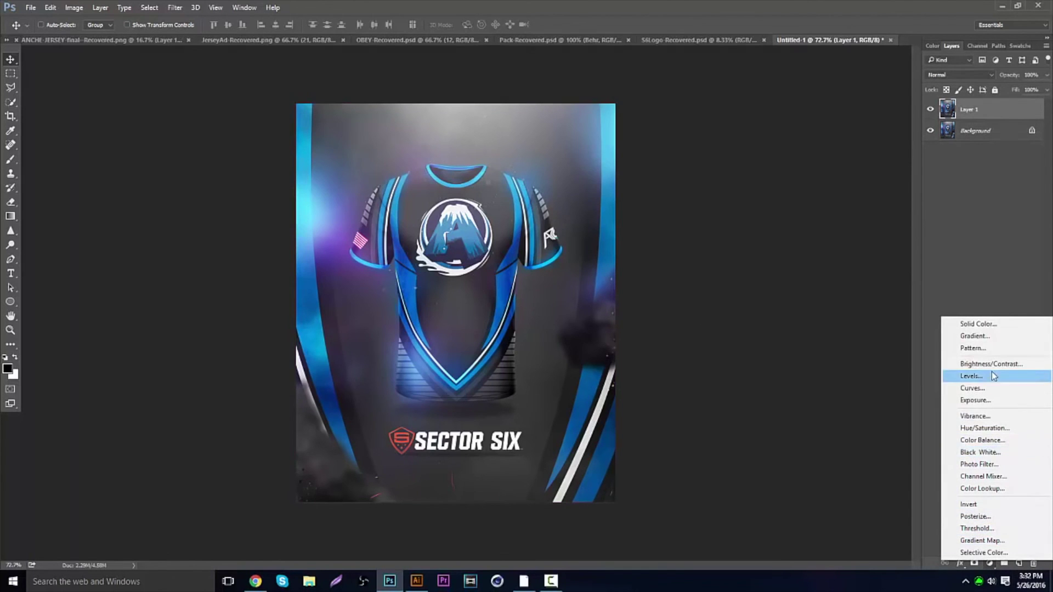
click(979, 400)
drag(628, 192, 632, 154)
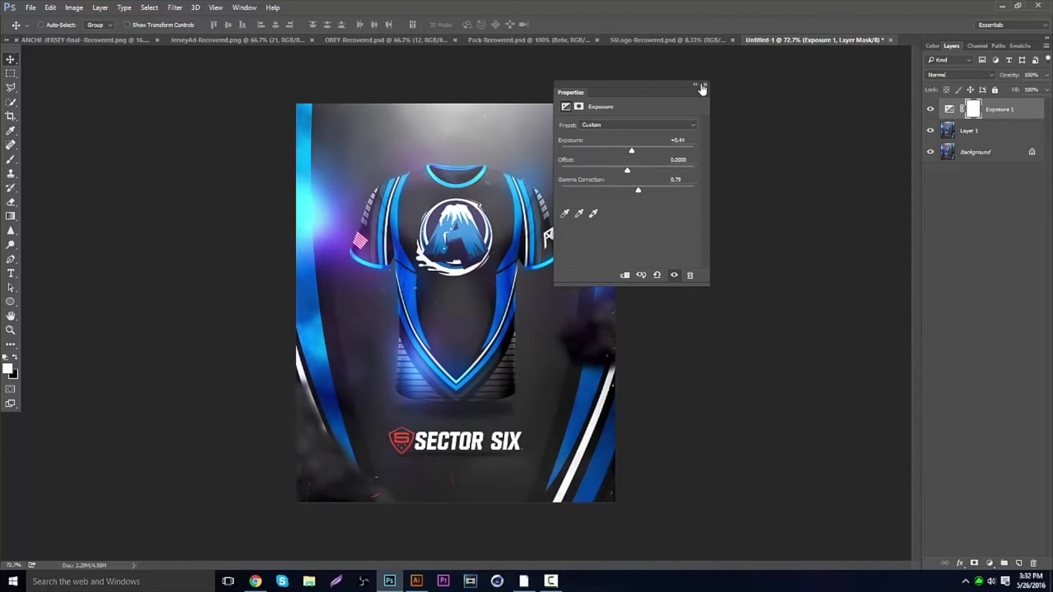
click(706, 86)
Step: Add a Brightness/Contrast adjustment layer with slightly lowered brightness and contrast 11, and reduce its opacity
click(989, 563)
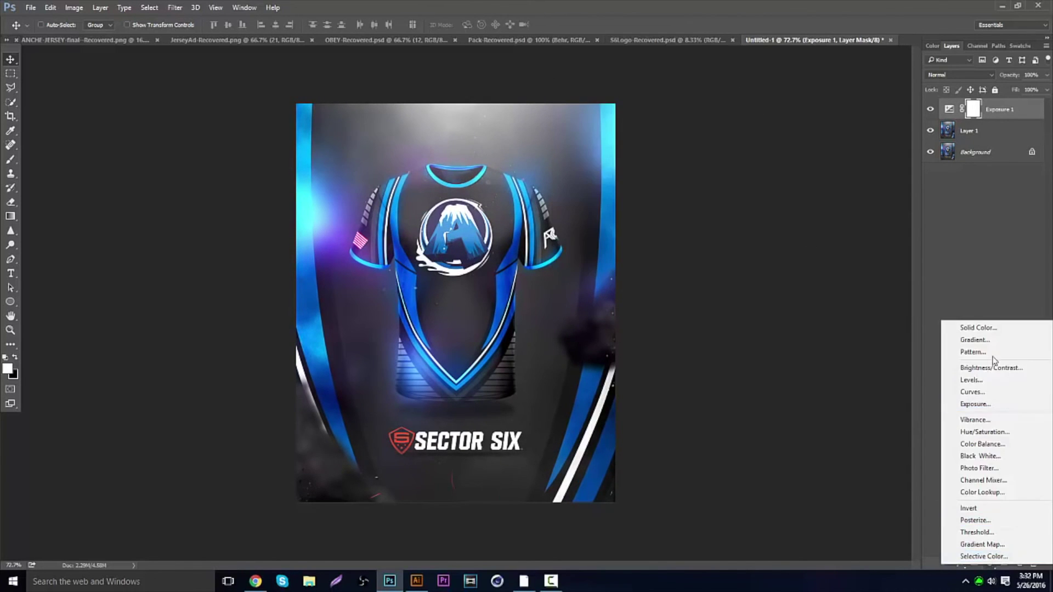
click(992, 368)
drag(631, 174, 625, 153)
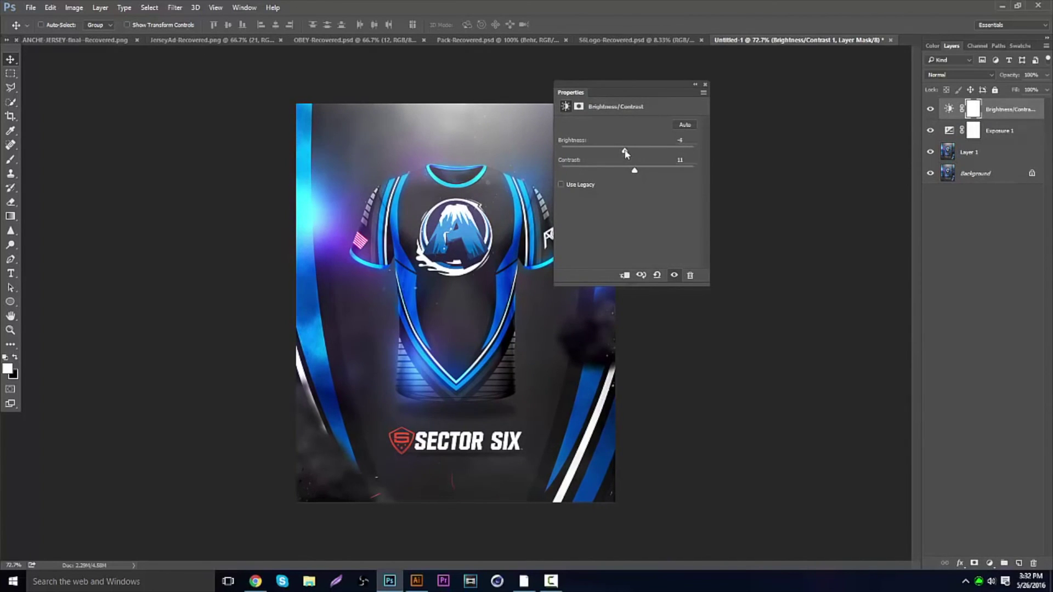
click(705, 85)
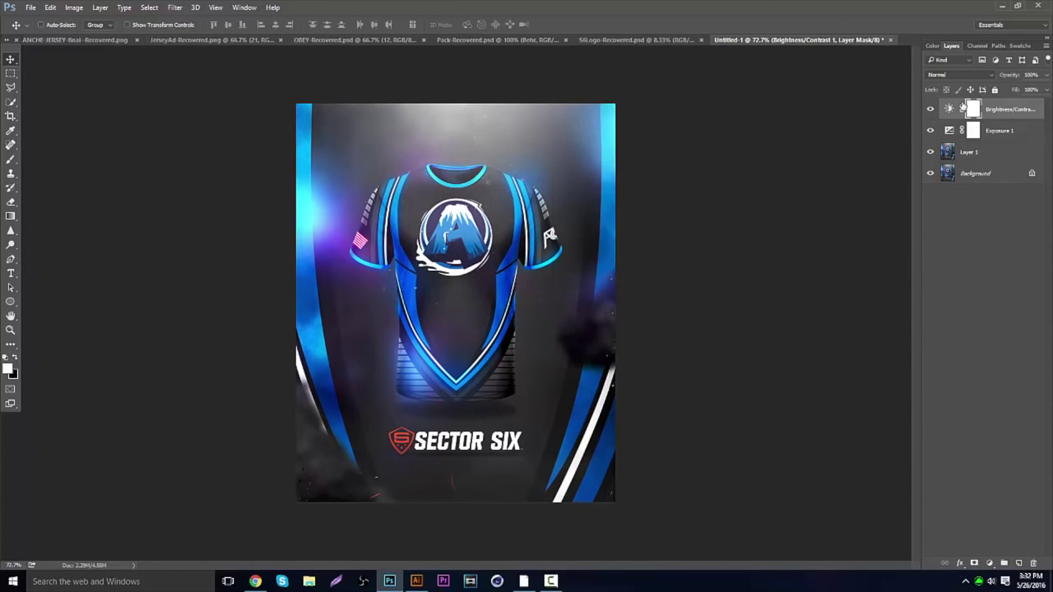
drag(1046, 74, 1013, 86)
Step: Apply a Lens Blur with radius 5 to the duplicated artwork on Layer 1
click(977, 155)
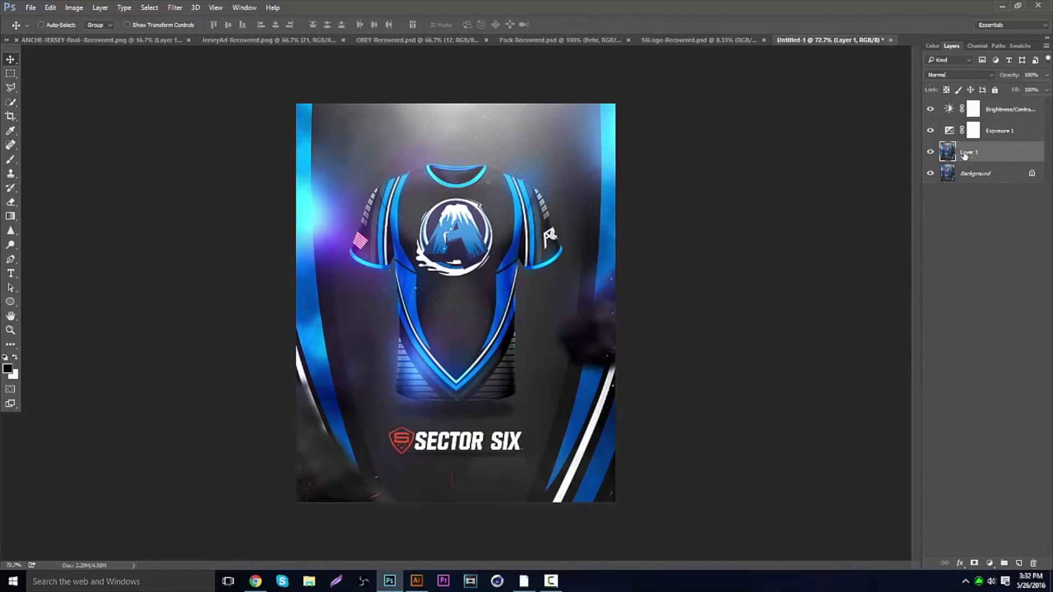
click(175, 8)
mouse_move(299, 129)
click(351, 181)
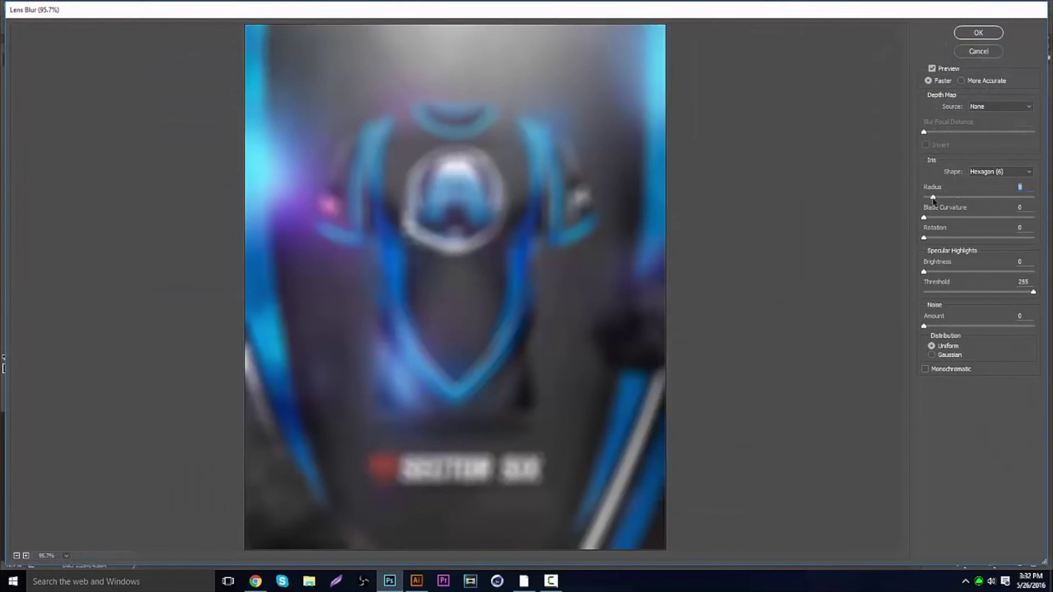
click(929, 197)
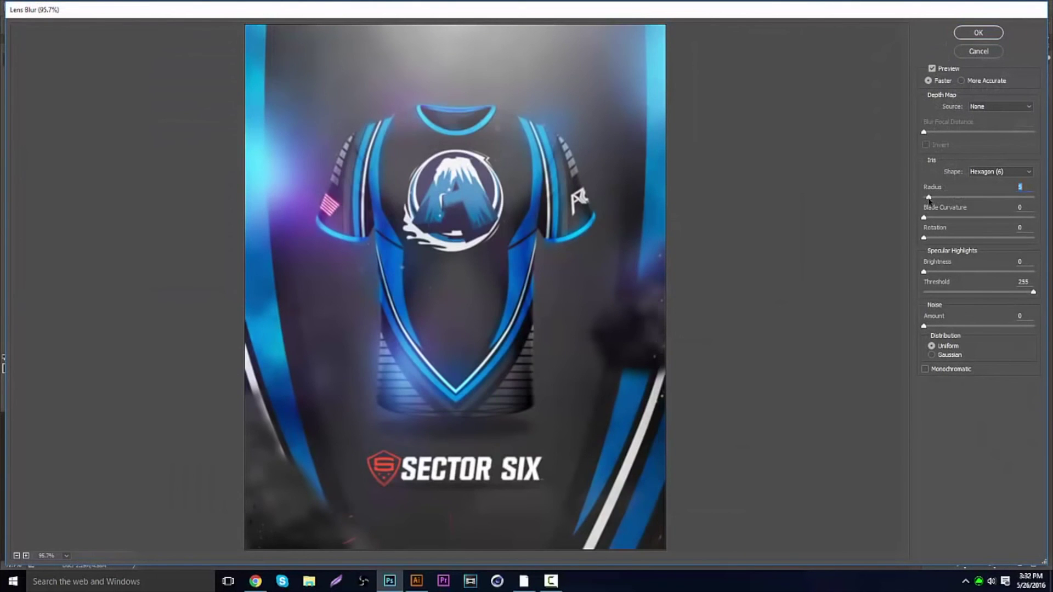
click(979, 34)
Step: Erase the blurred Layer 1 over the jersey with a large soft eraser so the sharp artwork beneath shows through
click(10, 202)
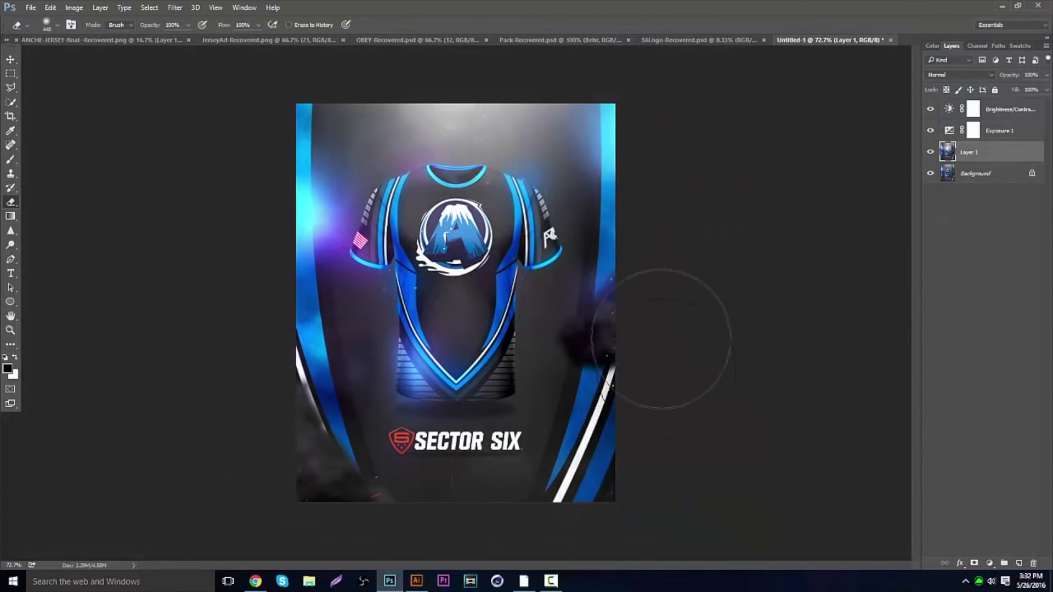
mouse_move(418, 123)
mouse_down()
mouse_move(249, 214)
mouse_move(270, 291)
mouse_up()
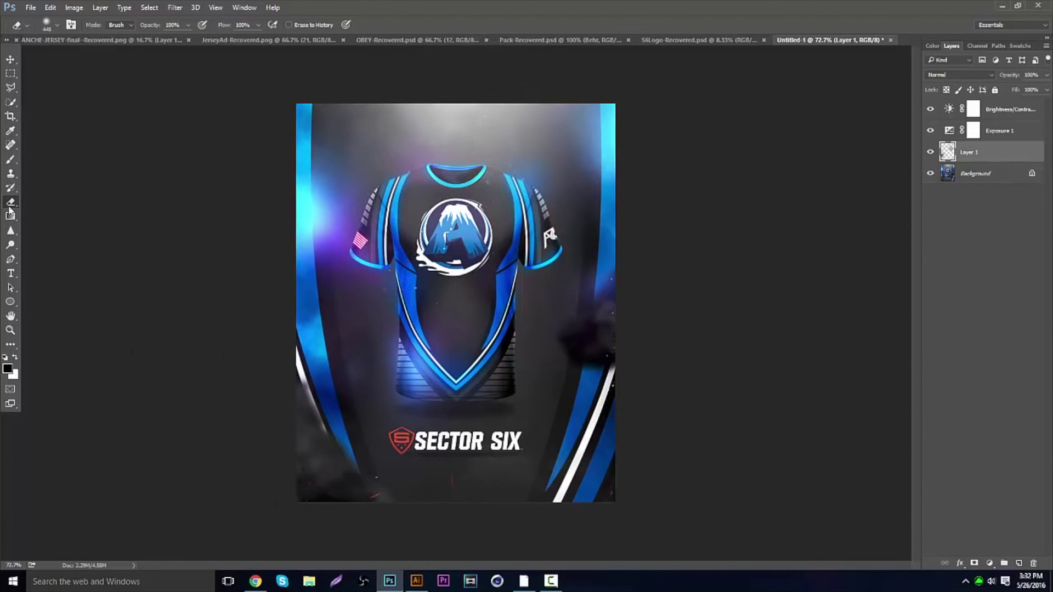
Step: View the whole ad and compare it with the original in JerseyAd-Recovered.png
click(10, 330)
alt+click(436, 278)
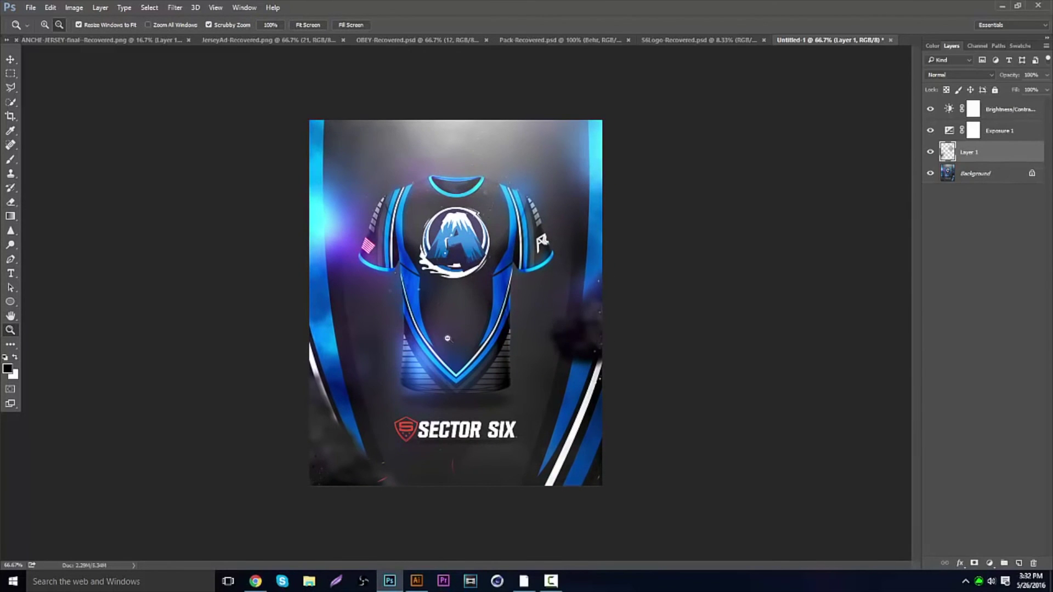
click(288, 41)
click(823, 40)
click(550, 582)
click(550, 582)
click(550, 583)
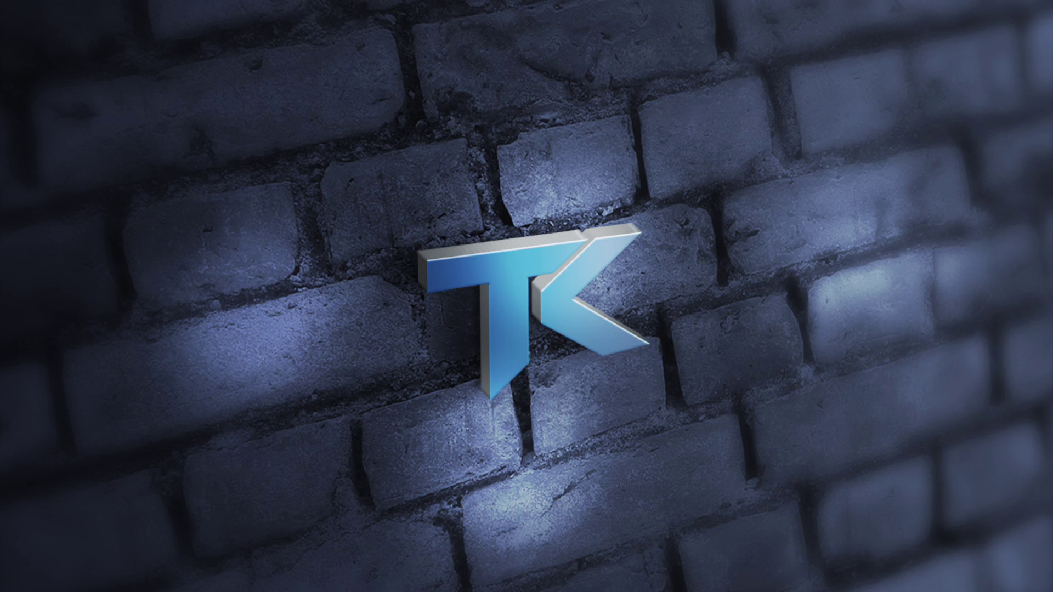